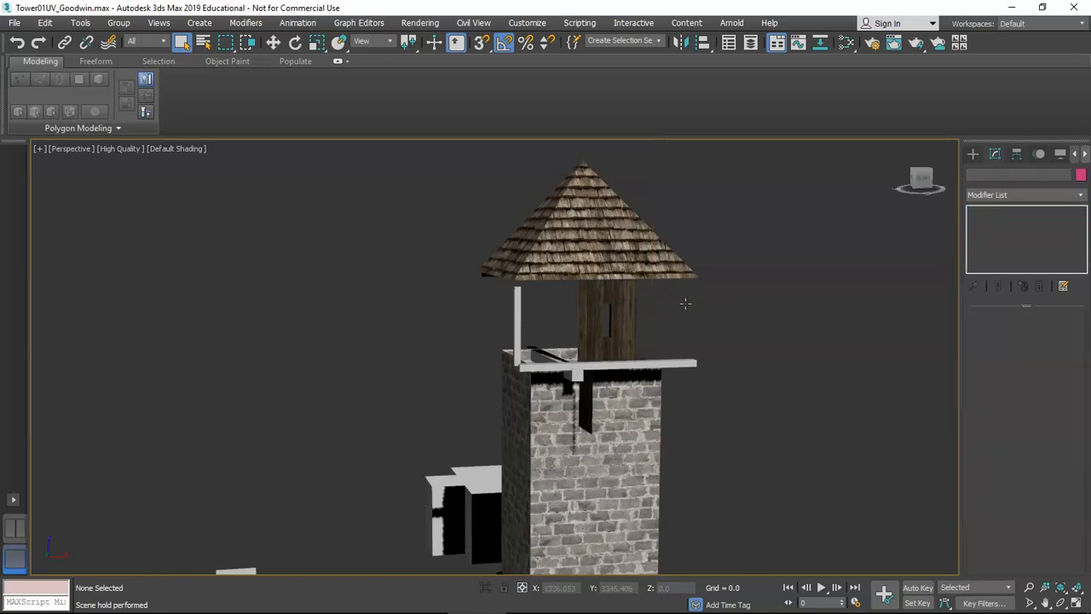
Zoom in on the wooden window panel under the tower roof and select it.
scroll(620, 320, "up", 6)
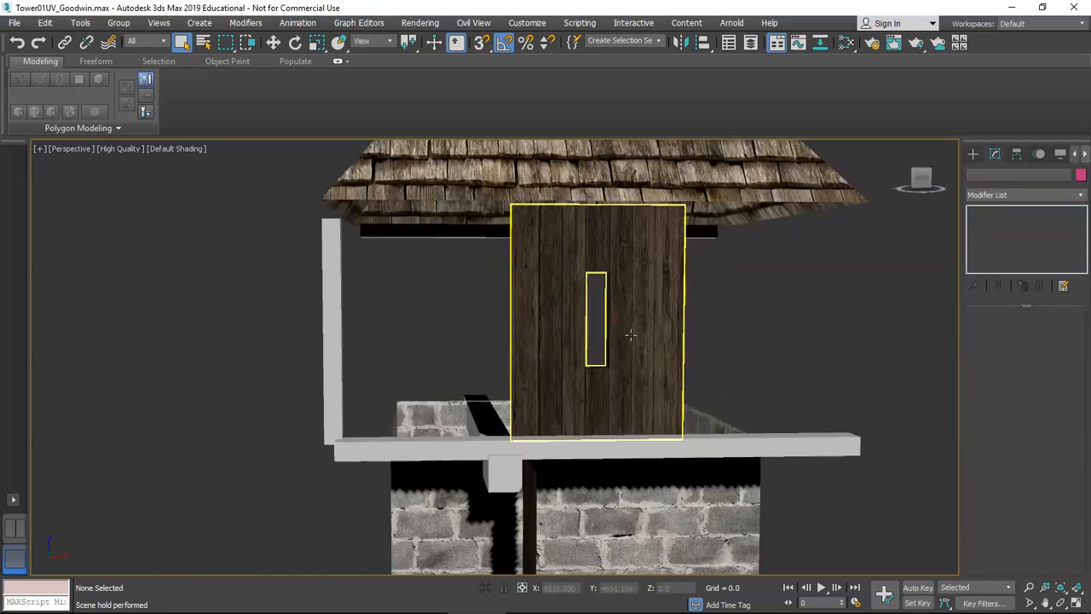
left_click(580, 360)
Change the window panel's object name in the Modify panel to WindowWood.
left_click(981, 195)
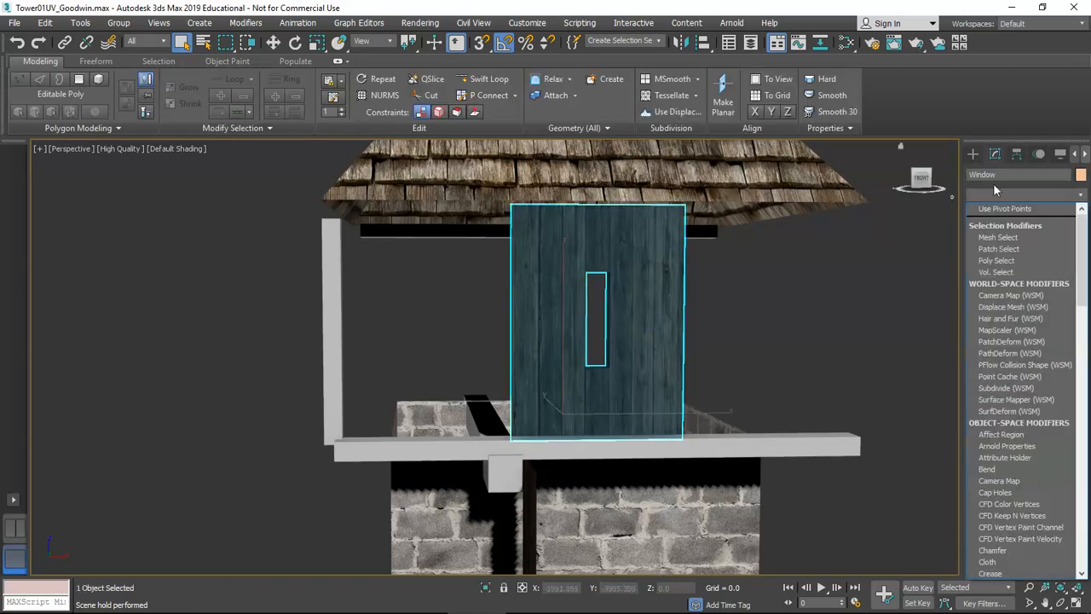
left_click(1007, 175)
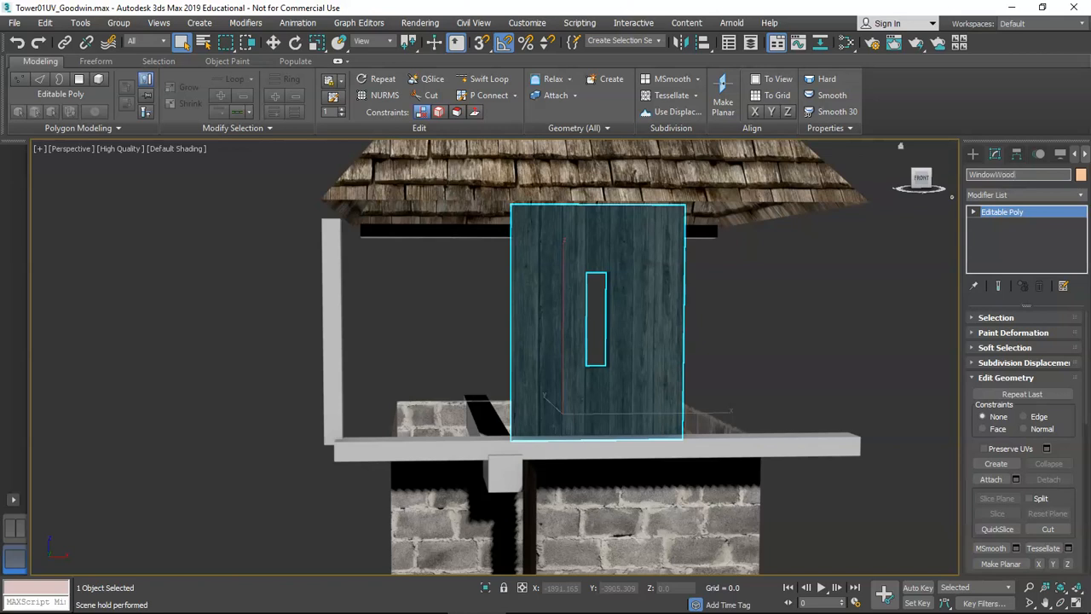
key("Return")
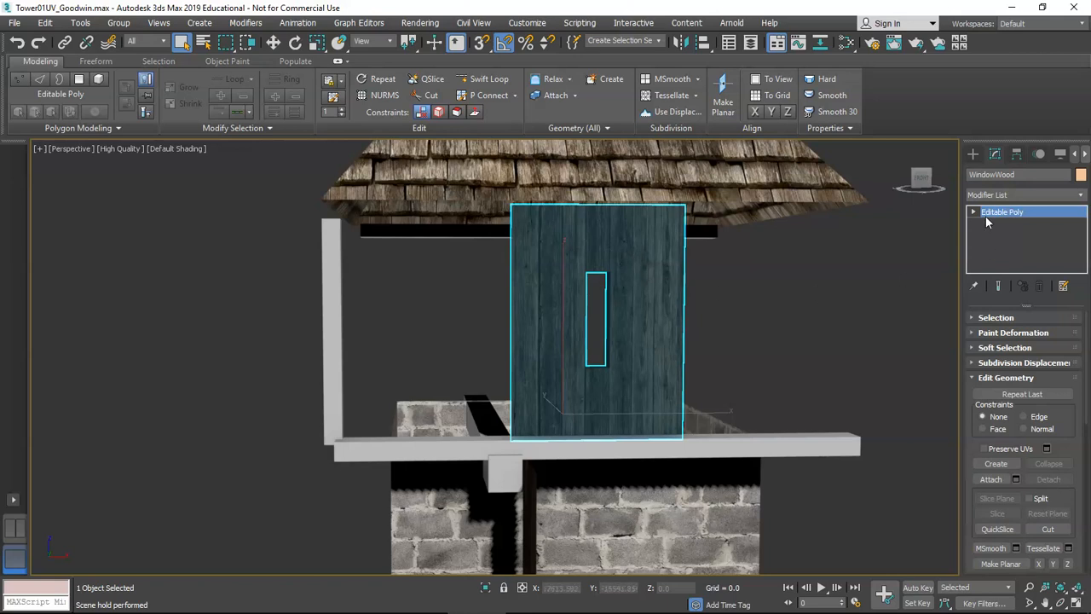
left_click(1026, 174)
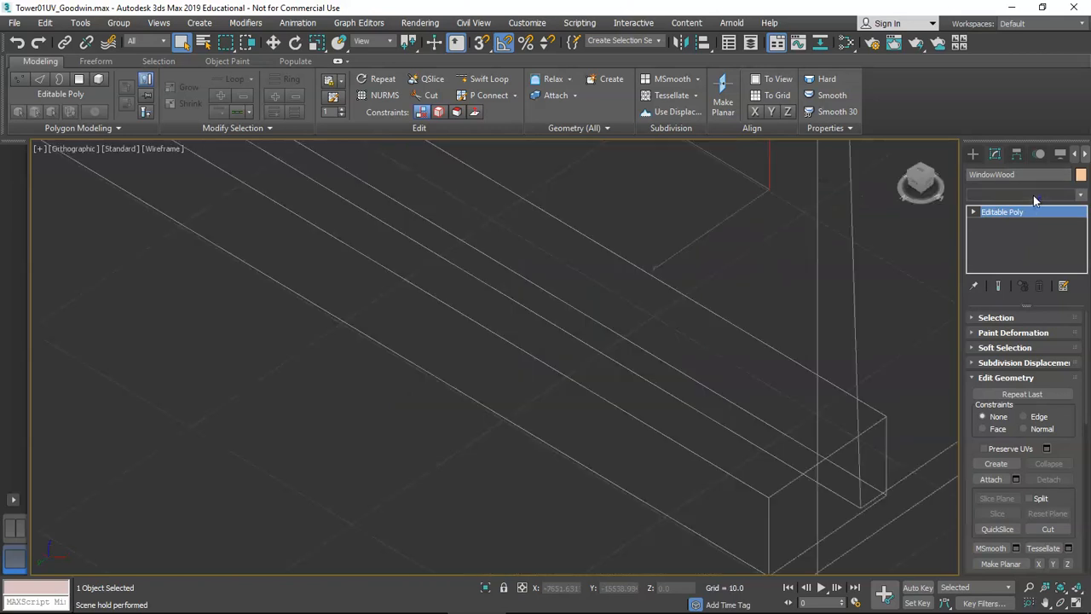
left_click(1033, 195)
Add an Unwrap UVW modifier to WindowWood and open its UV editor.
type("u")
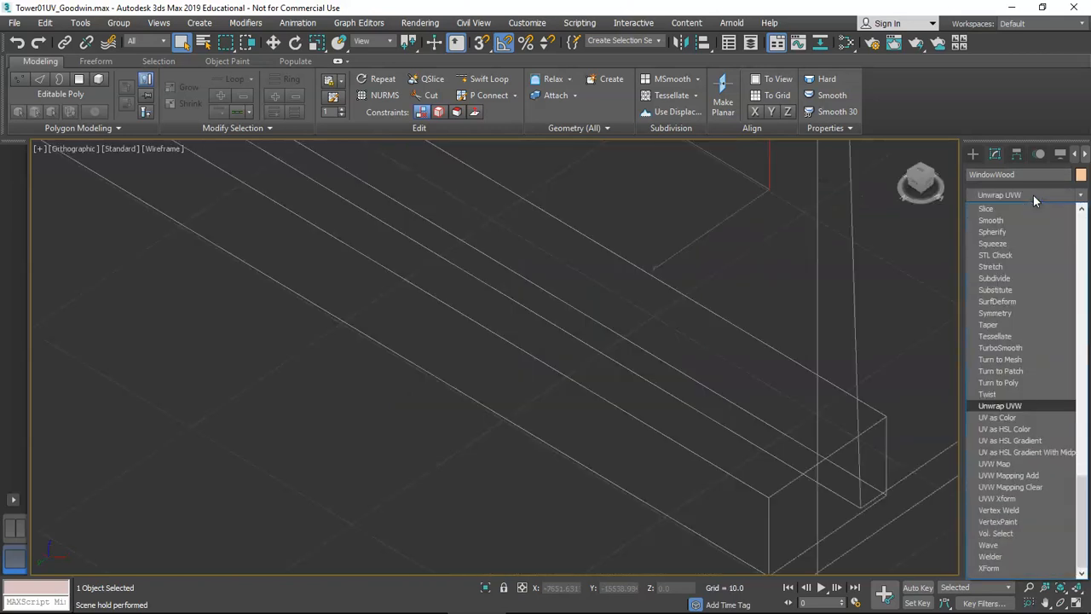
key("Return")
scroll(767, 330, "down", 6)
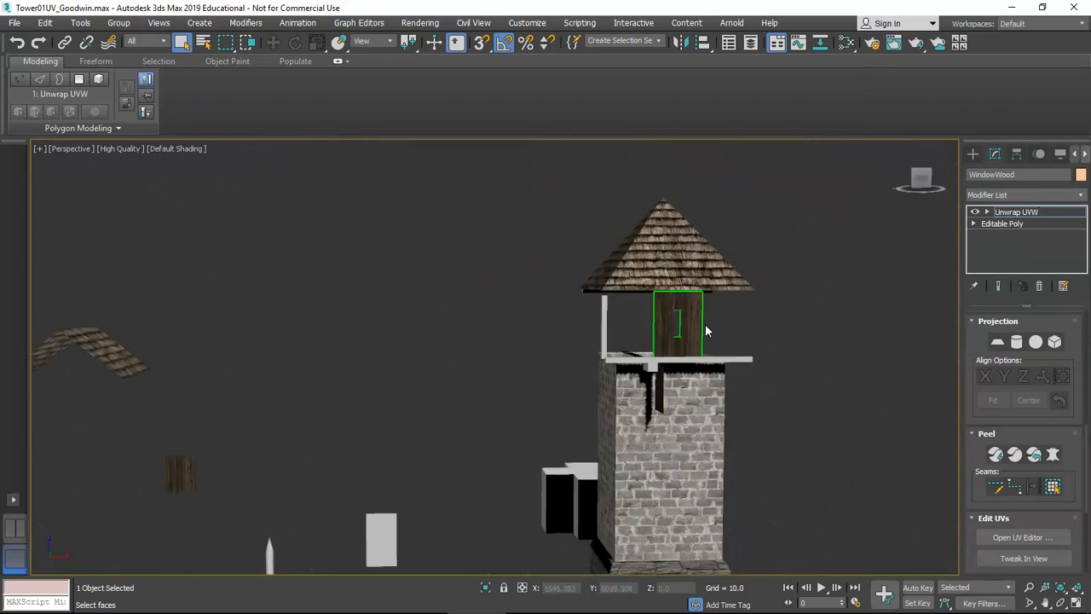
key("z")
left_click(1023, 537)
middle_click_drag(630, 324, 654, 324, "alt")
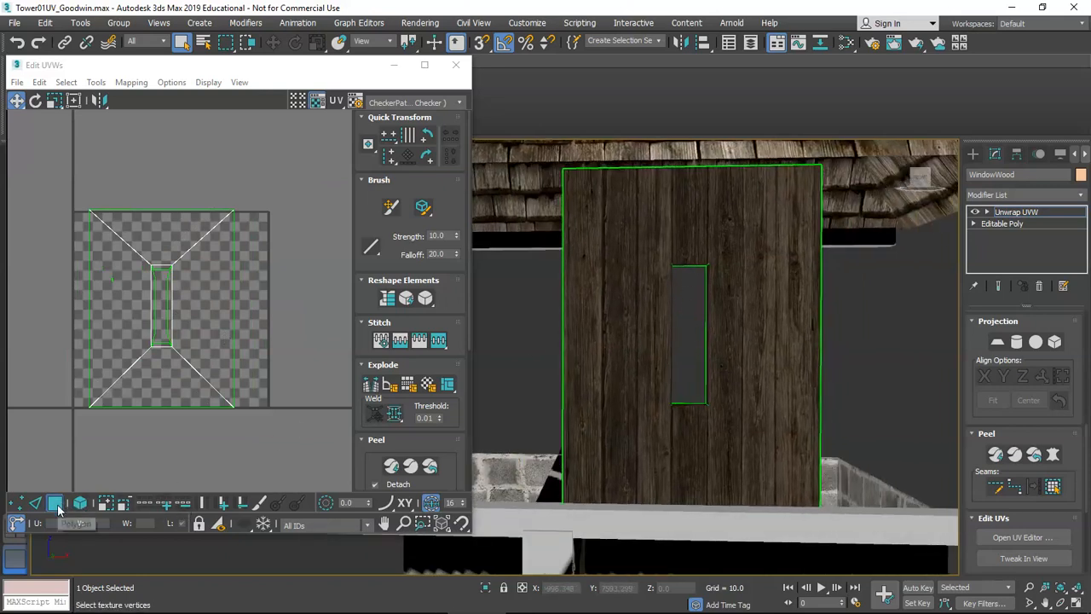
Select the panel's UV faces in Polygon mode and toggle hiding the window-hole faces.
left_click(80, 505)
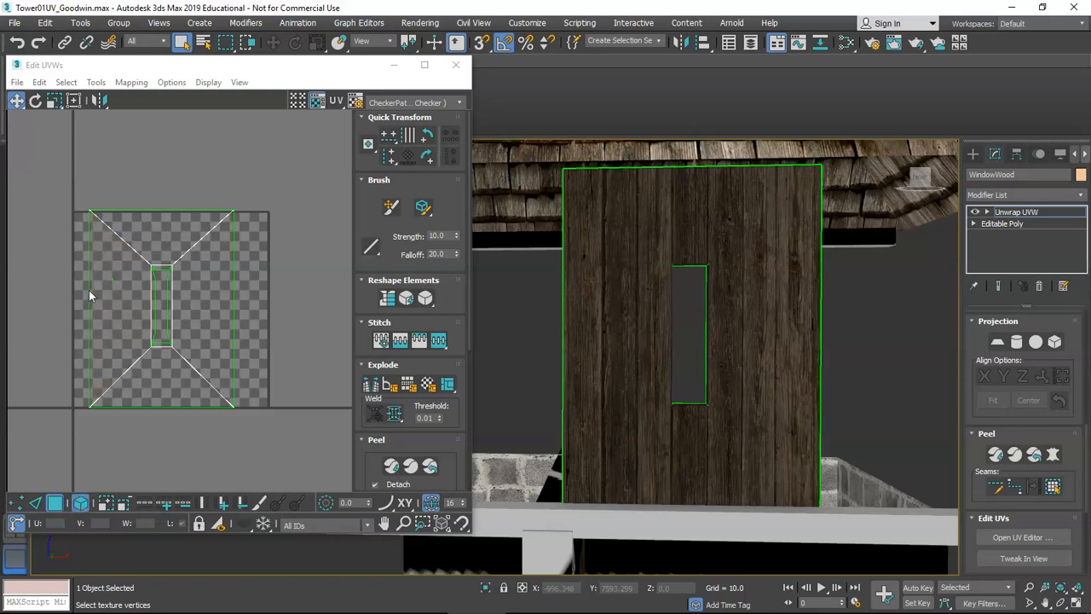
left_click_drag(307, 460, 303, 462)
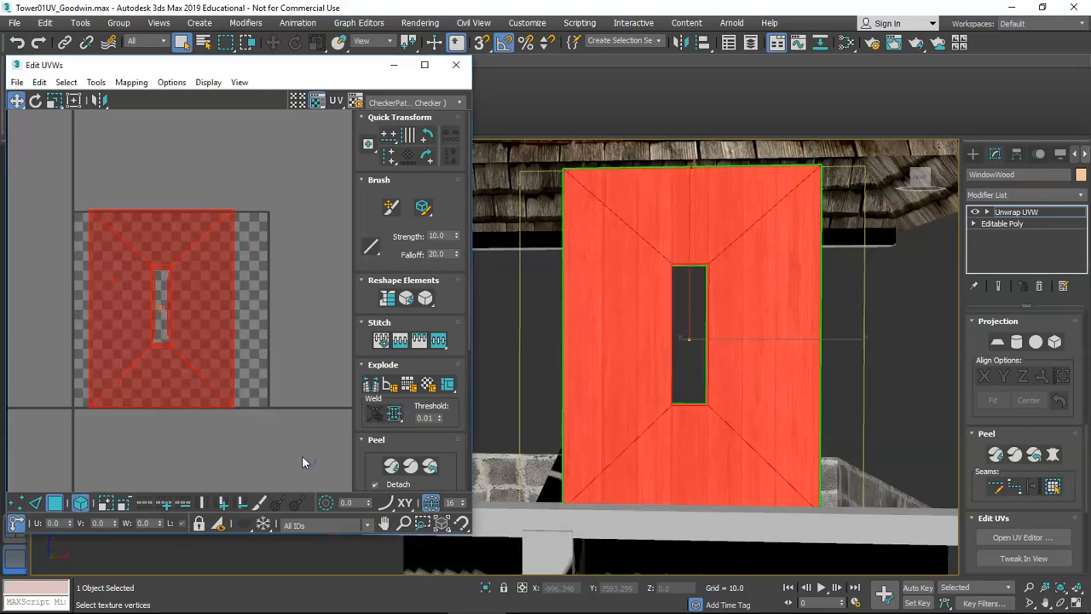
left_click_drag(246, 530, 246, 547)
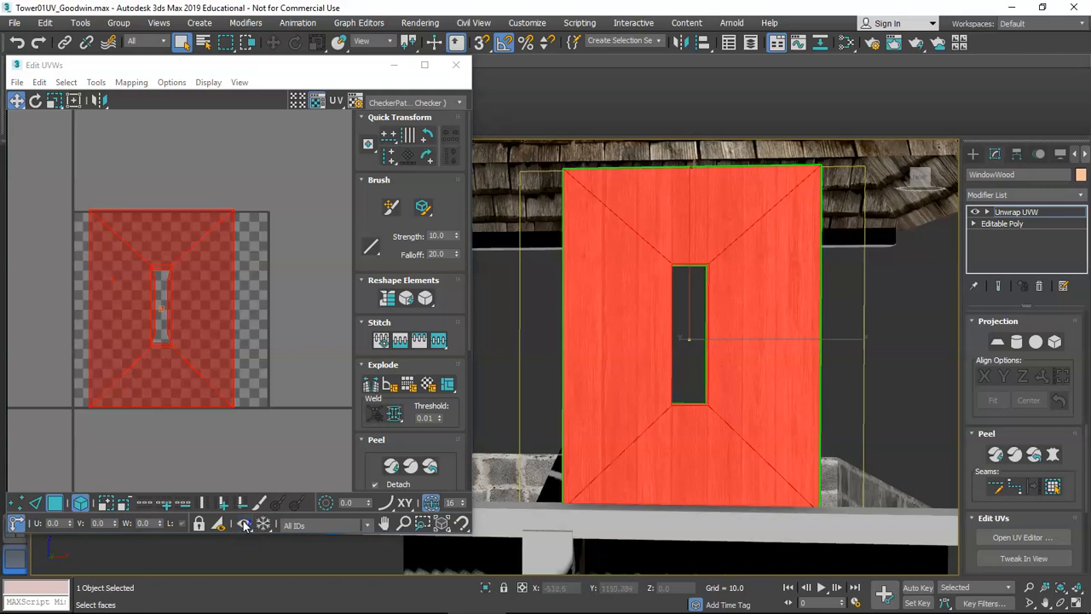
left_click(219, 526)
left_click(218, 526)
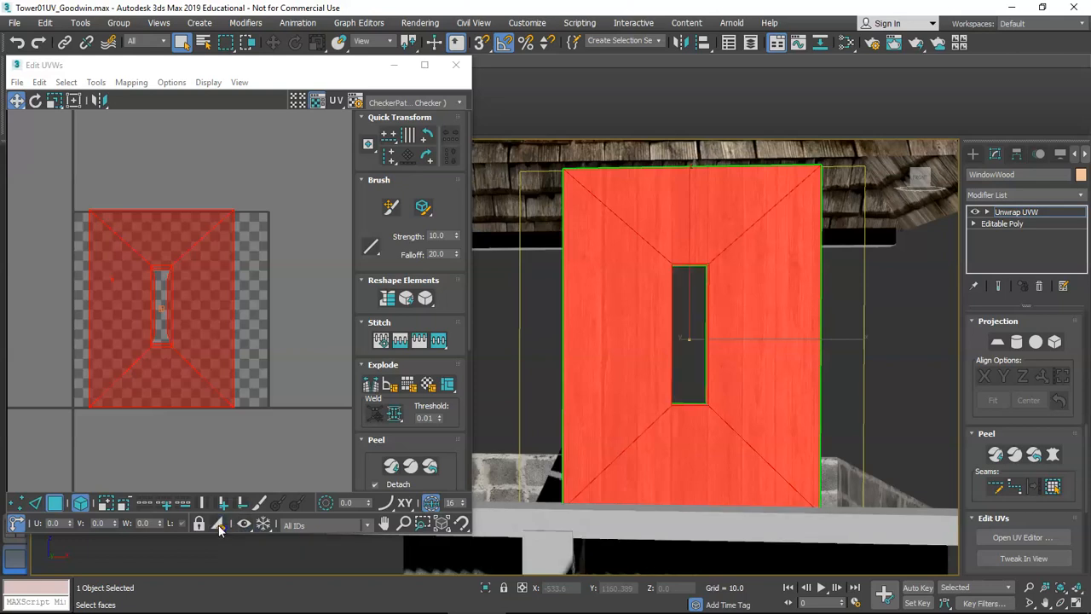
left_click(218, 526)
left_click(262, 424)
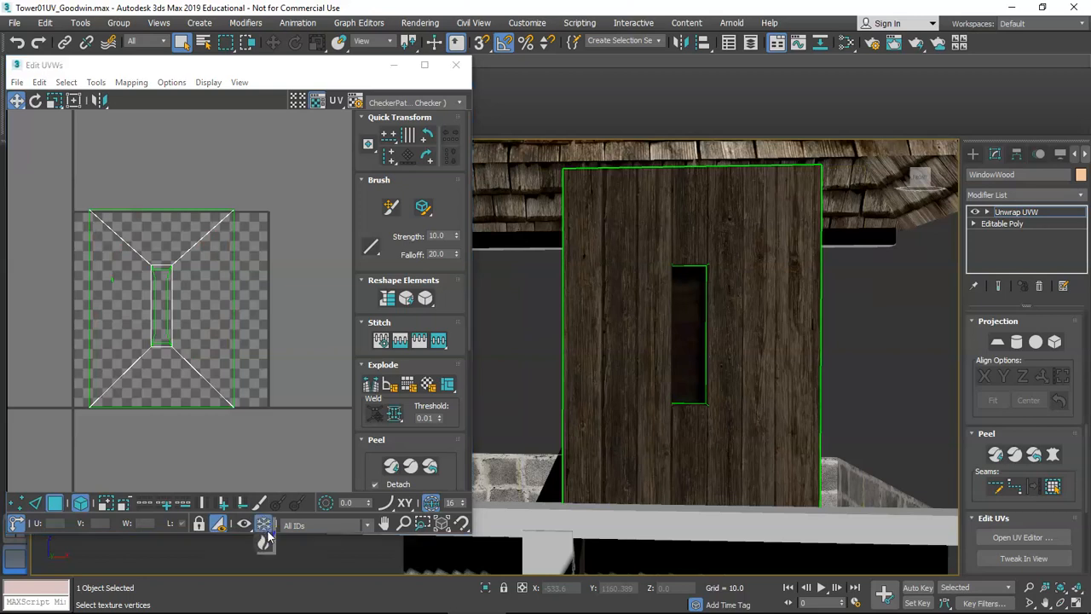
Select and then clear all of the panel's UVs while inspecting the layout.
mouse_move(707, 390)
middle_mouse_down("alt")
mouse_move(677, 389)
mouse_move(707, 389)
middle_mouse_up("alt")
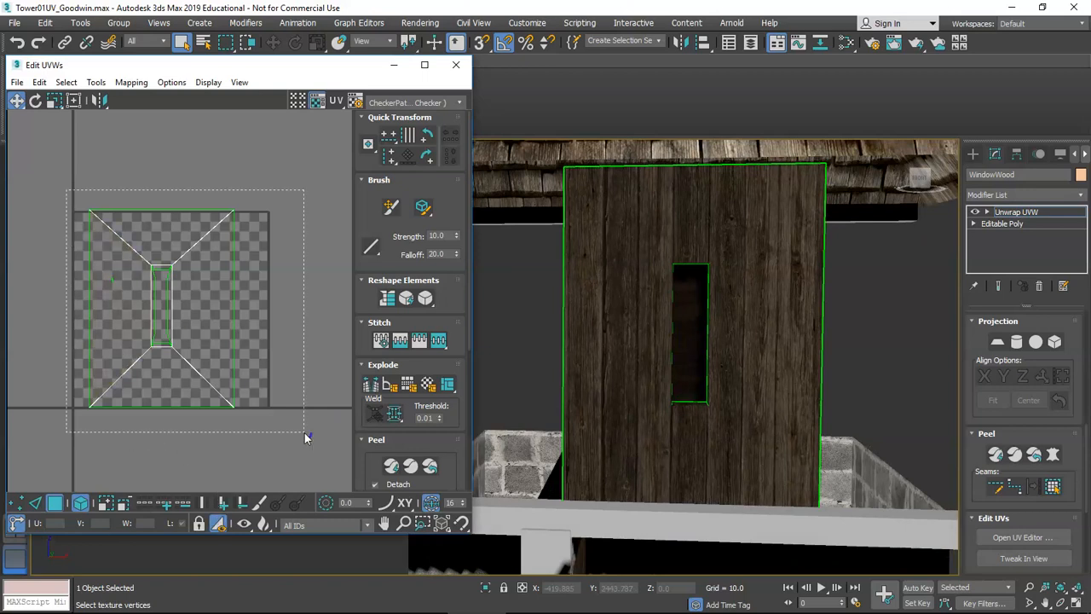
left_click_drag(306, 437, 305, 438)
left_click(240, 437)
scroll(697, 355, "up", 6)
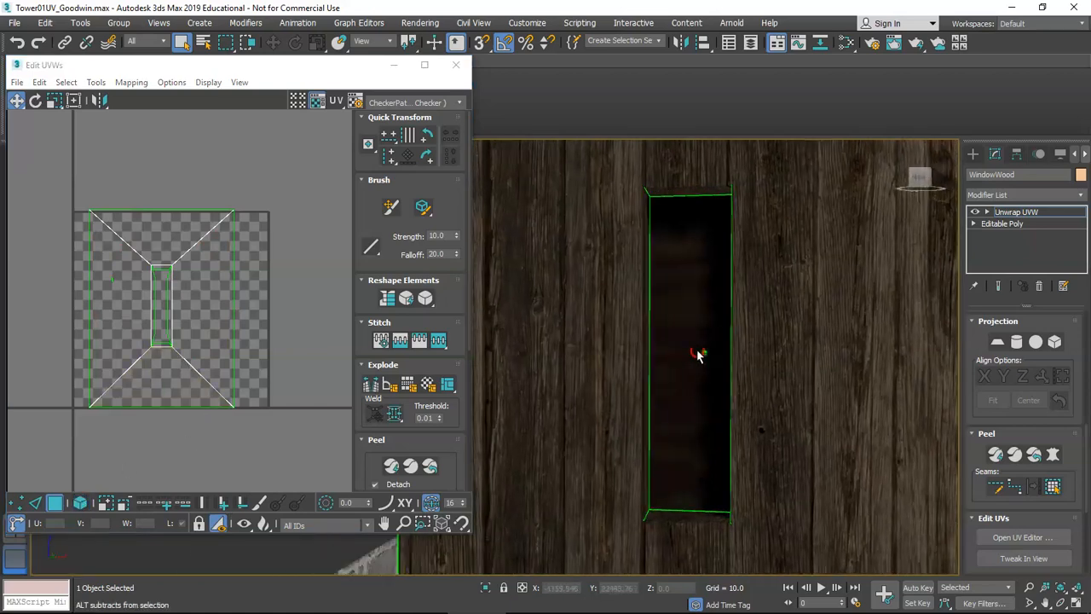
scroll(697, 355, "down", 8)
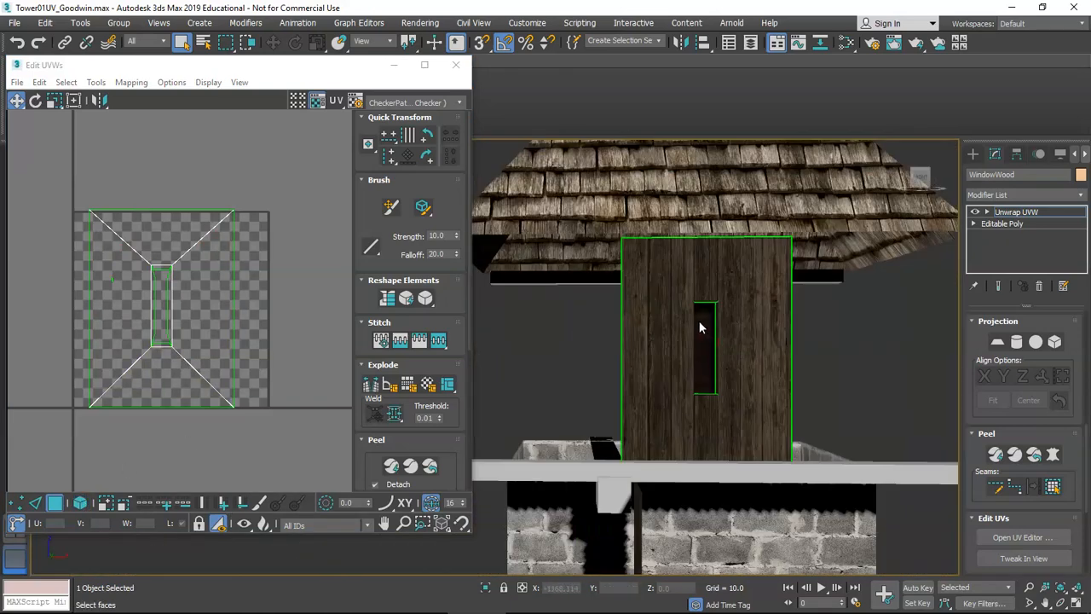
middle_click_drag(699, 328, 891, 295, "alt")
right_click(1015, 220)
Collapse WindowWood's modifier stack to bake in the Unwrap UVW.
left_click(937, 331)
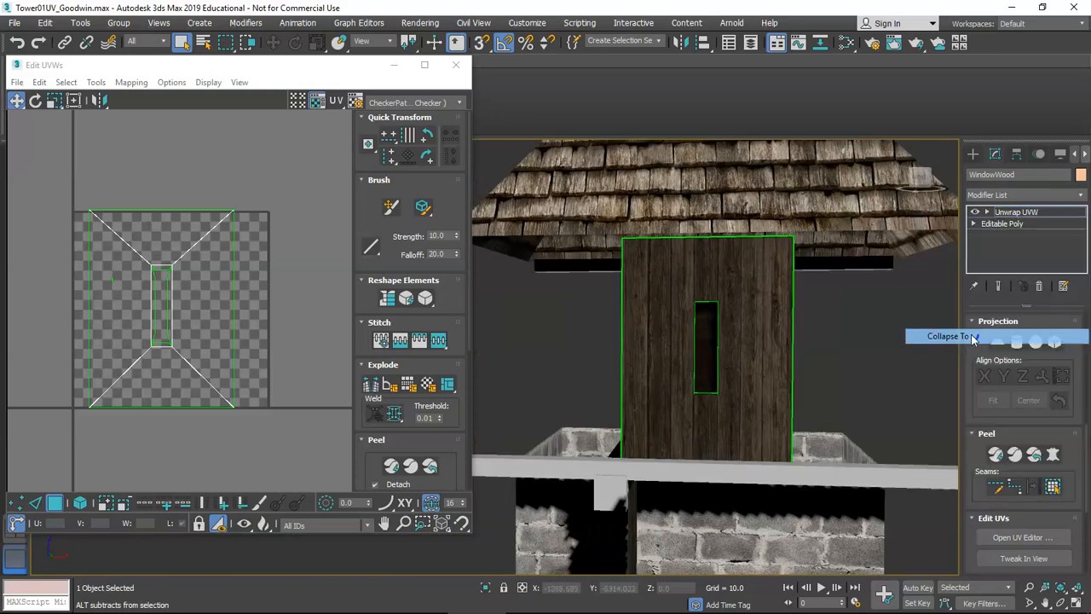
left_click(561, 371)
left_click(859, 363)
middle_click_drag(859, 363, 750, 341, "alt")
Select the small Door001 plane and switch to Select and Move.
scroll(789, 344, "down", 4)
scroll(560, 397, "up", 5)
middle_click_drag(560, 397, 477, 300, "alt")
scroll(502, 340, "down", 6)
scroll(441, 384, "up", 4)
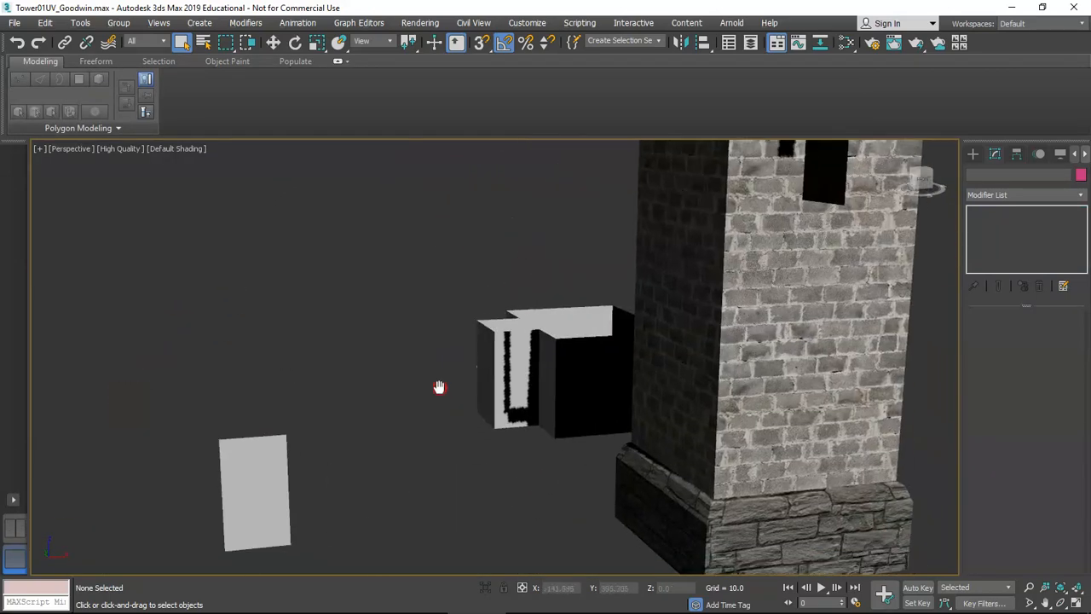
scroll(241, 448, "down", 3)
left_click(323, 419)
middle_click_drag(355, 426, 349, 413, "alt")
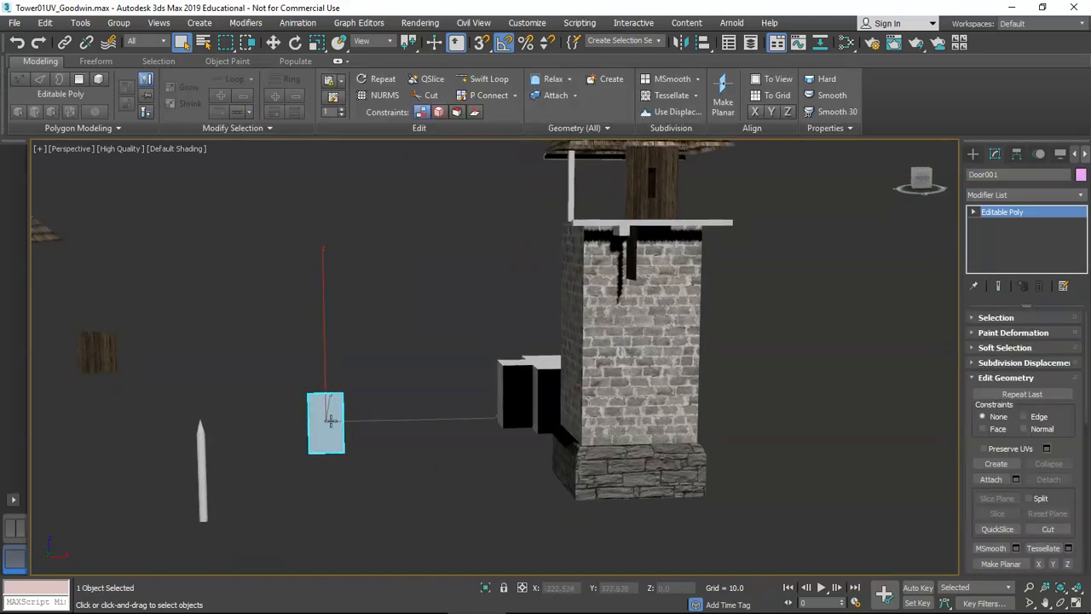
key("w")
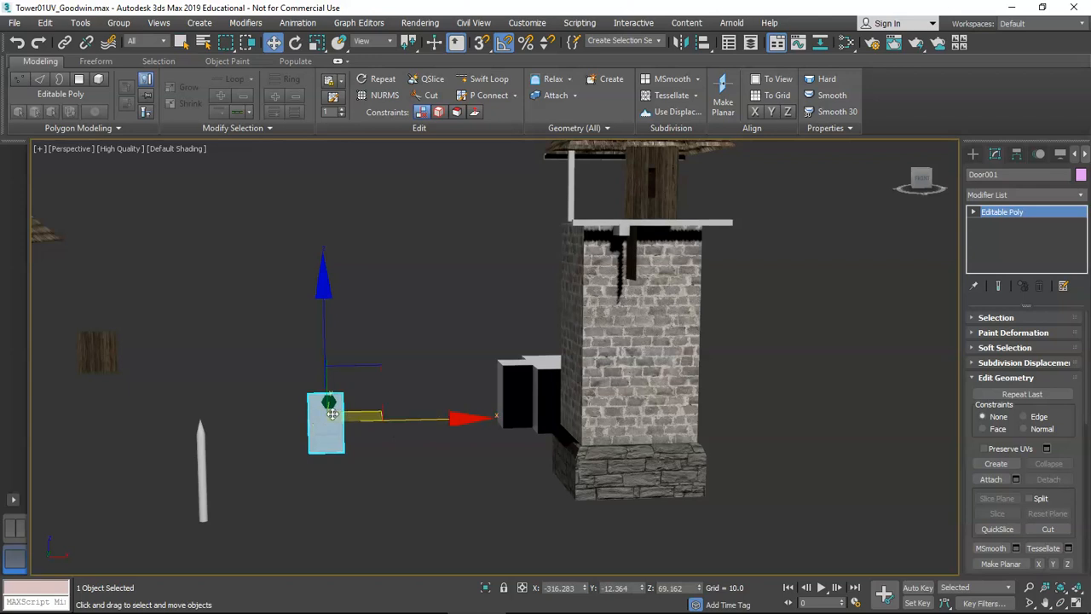
Shift-drag a copy of Door001 out along X and accept the clone.
left_click_drag(400, 421, 509, 417, "shift")
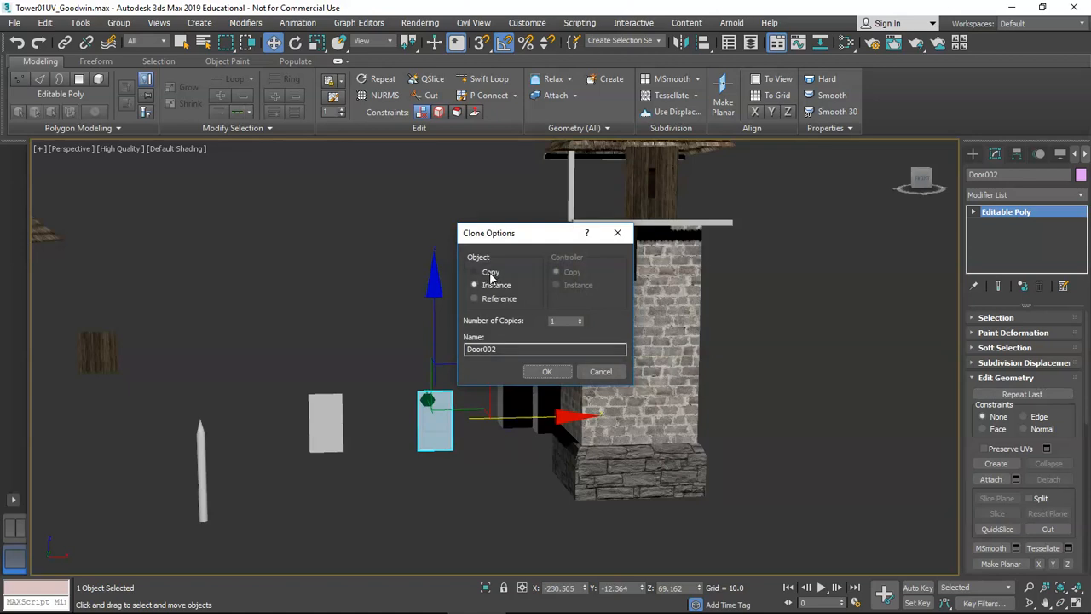
left_click_drag(508, 348, 440, 354)
left_click(547, 372)
Clone the door plane again, naming the new copy WindowGlass.
mouse_move(508, 418)
left_mouse_down()
mouse_move(442, 419)
mouse_move(486, 418)
left_mouse_up()
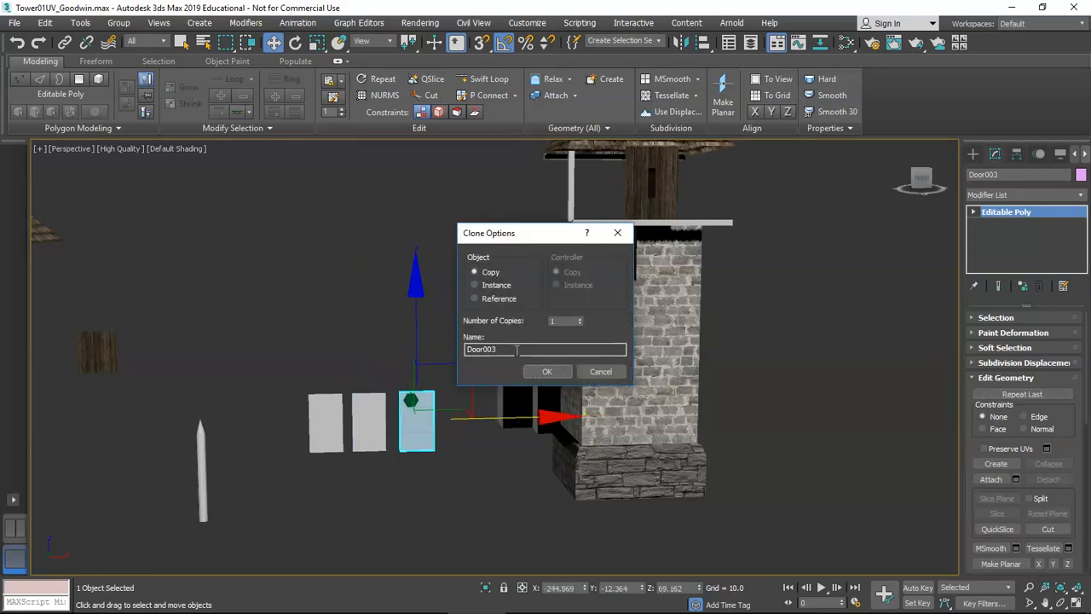
left_click_drag(521, 350, 409, 350)
type("WindowGlass")
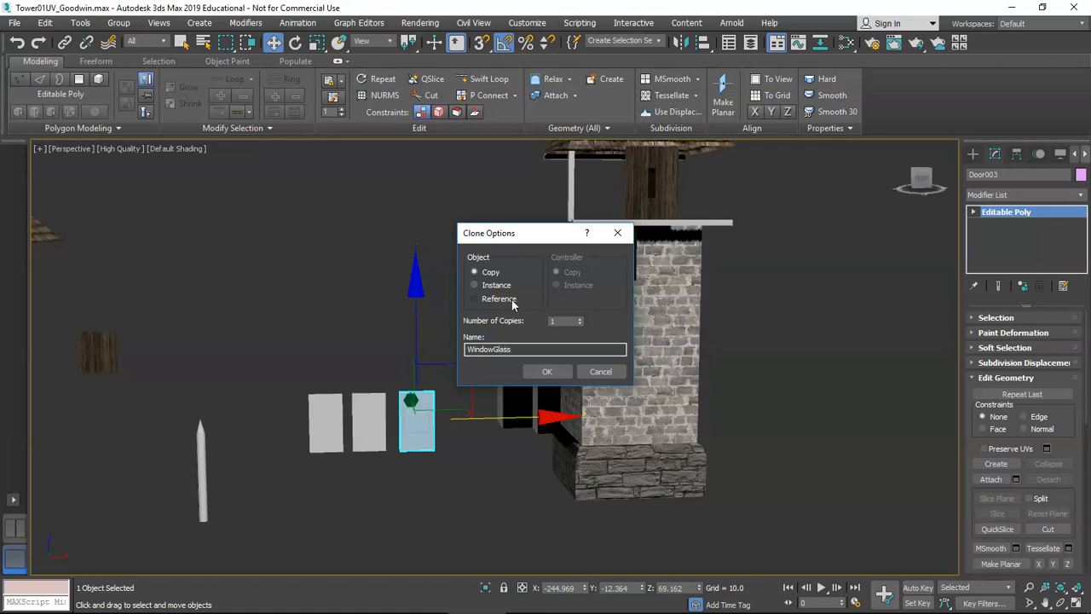
left_click(544, 373)
Scale WindowGlass down in Z into a short, wide pane.
left_click_drag(499, 417, 477, 416)
scroll(426, 422, "up", 6)
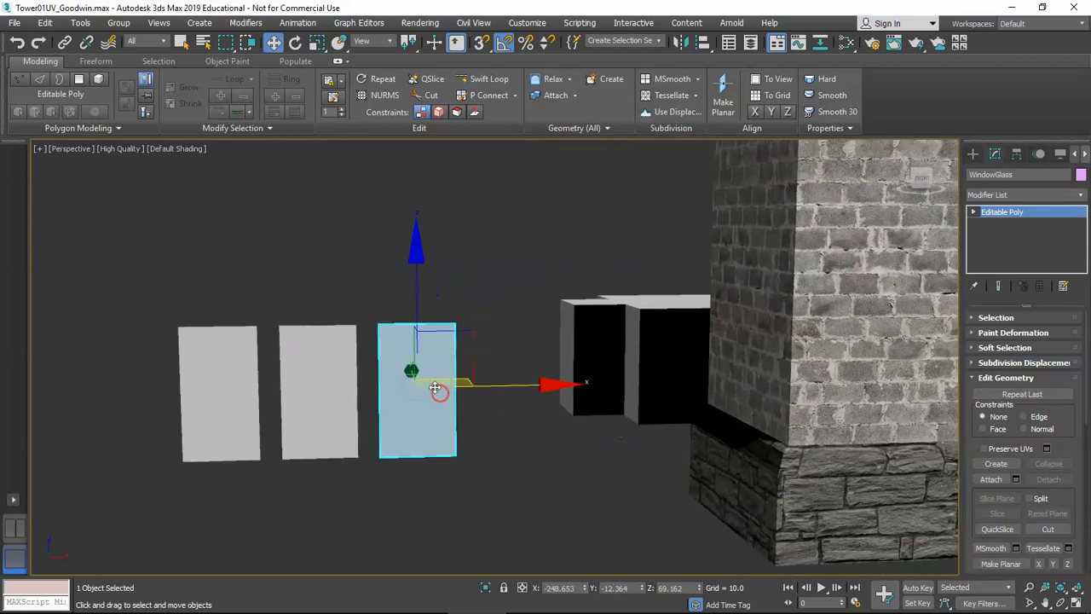
key("e")
key("r")
left_click_drag(419, 209, 418, 325)
middle_click_drag(416, 388, 467, 385, "alt")
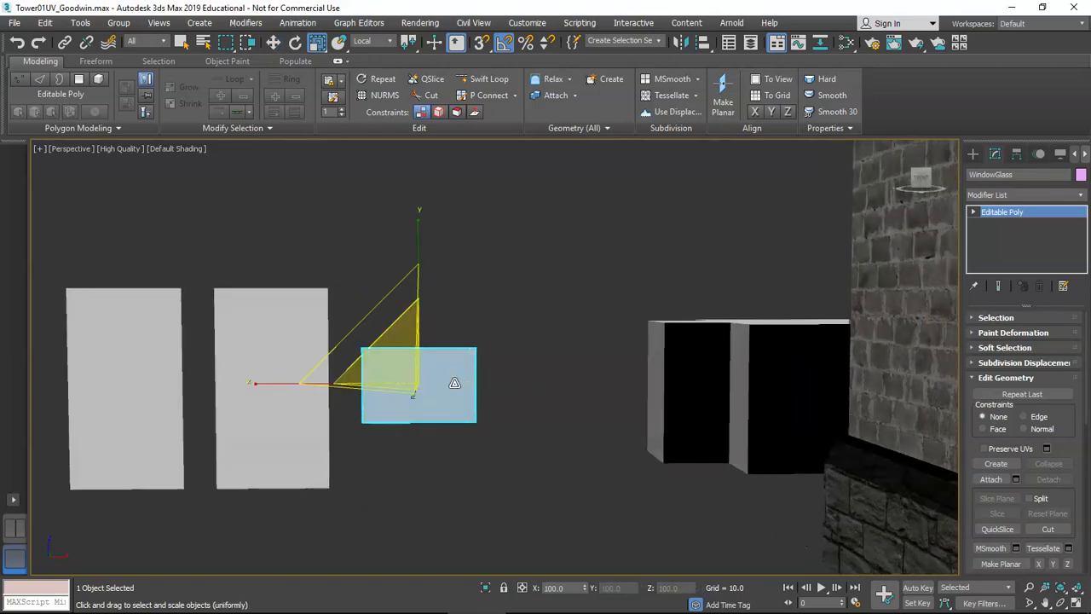
Shift-drag a copy of WindowGlass to its right and rename it WindowGlassBIG.
key("w")
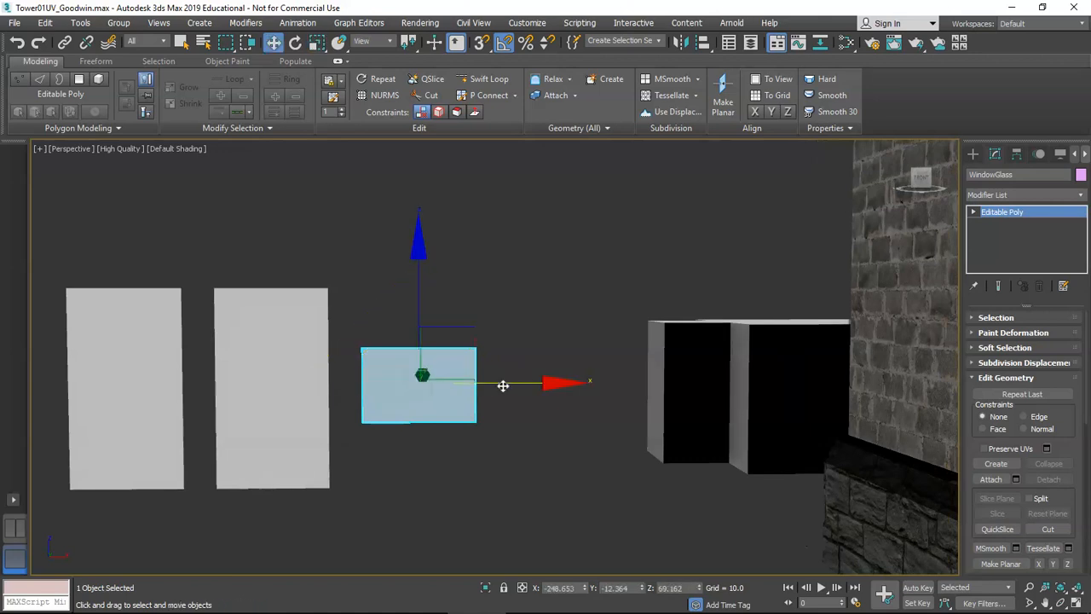
mouse_move(531, 384)
left_mouse_down("shift")
mouse_move(633, 383)
mouse_move(621, 383)
left_mouse_up("shift")
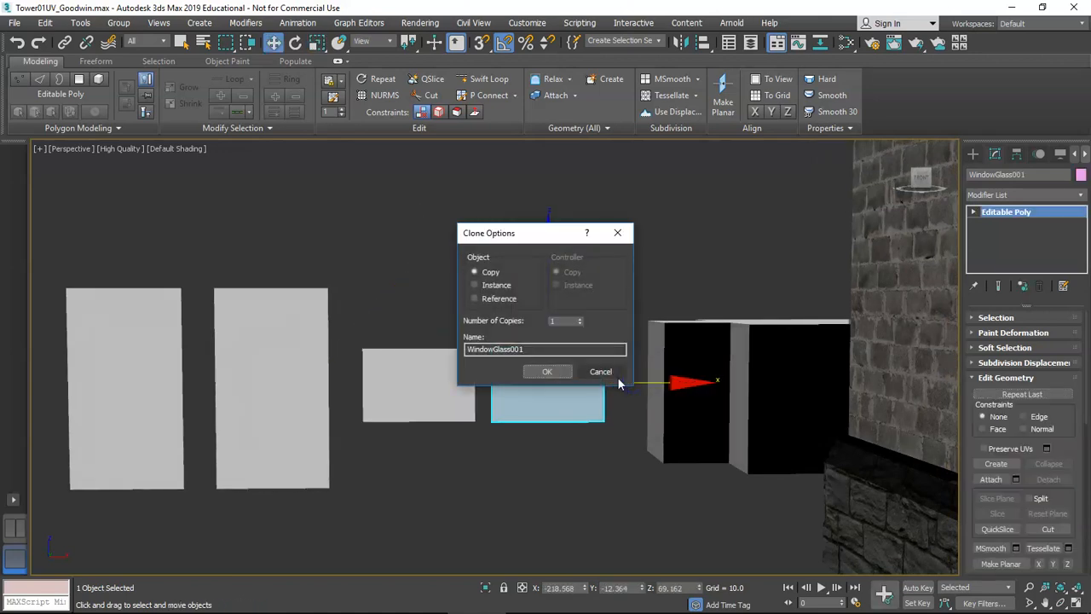
left_click(569, 349)
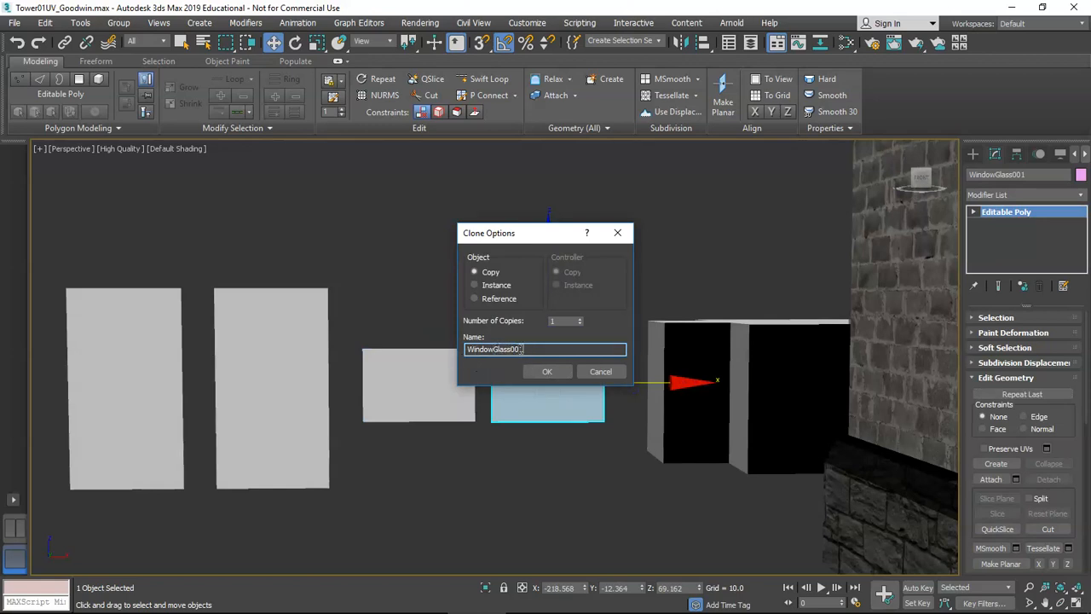
left_click_drag(511, 348, 537, 350)
Confirm WindowGlassBIG, then scale the panes: 211% height, 80% and 84% width.
left_click(546, 371)
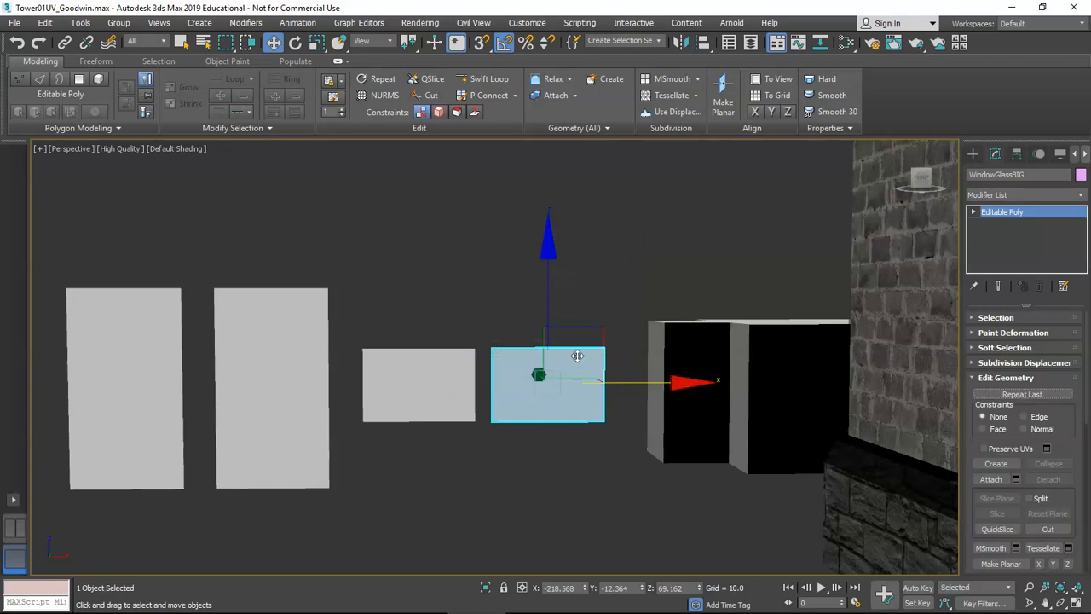
key("e")
key("r")
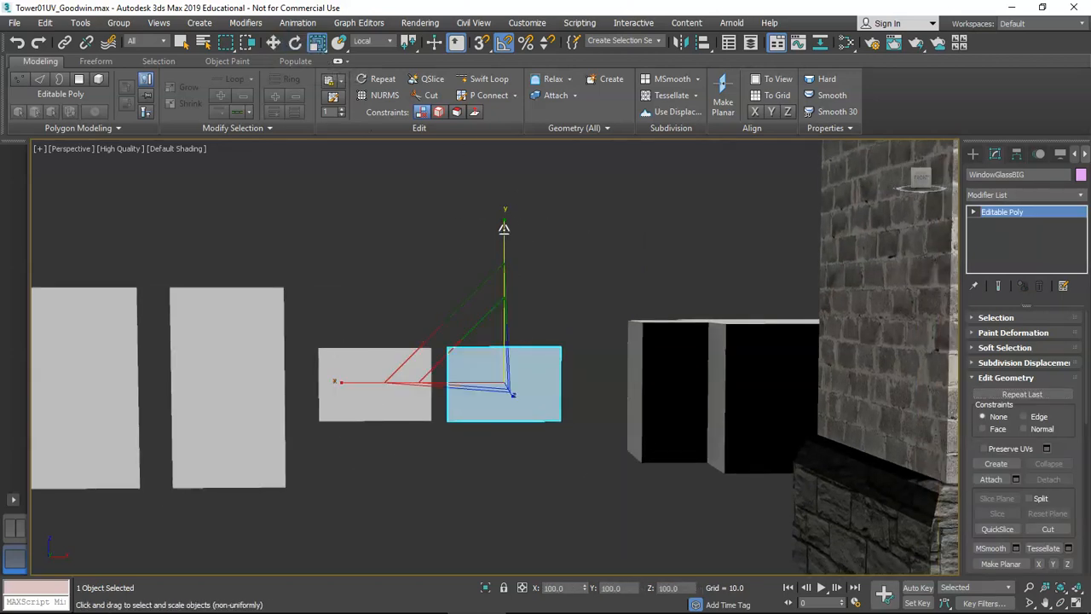
left_click_drag(505, 231, 499, 197)
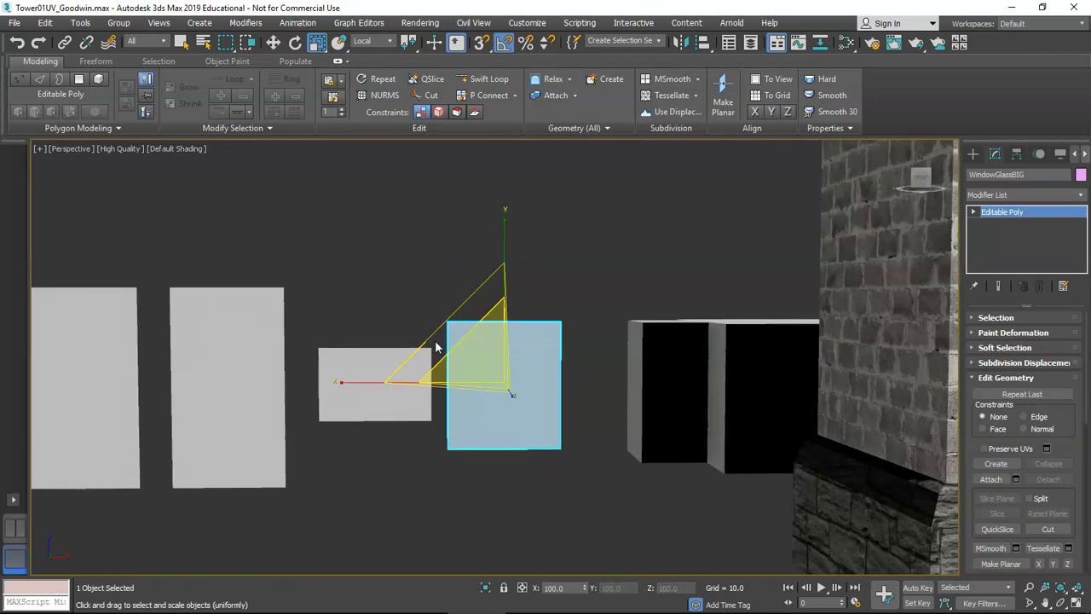
left_click_drag(443, 324, 455, 336)
left_click_drag(377, 383, 382, 382)
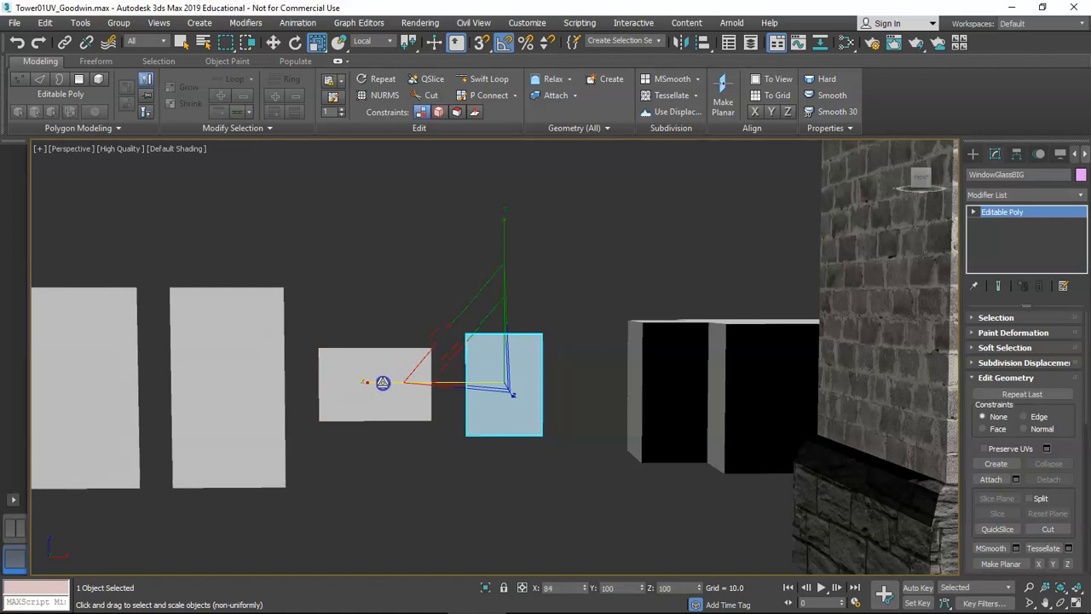
middle_click_drag(382, 382, 438, 383, "alt")
Raise the WindowGlass and WindowGlassBIG panes upward on Z.
key("w")
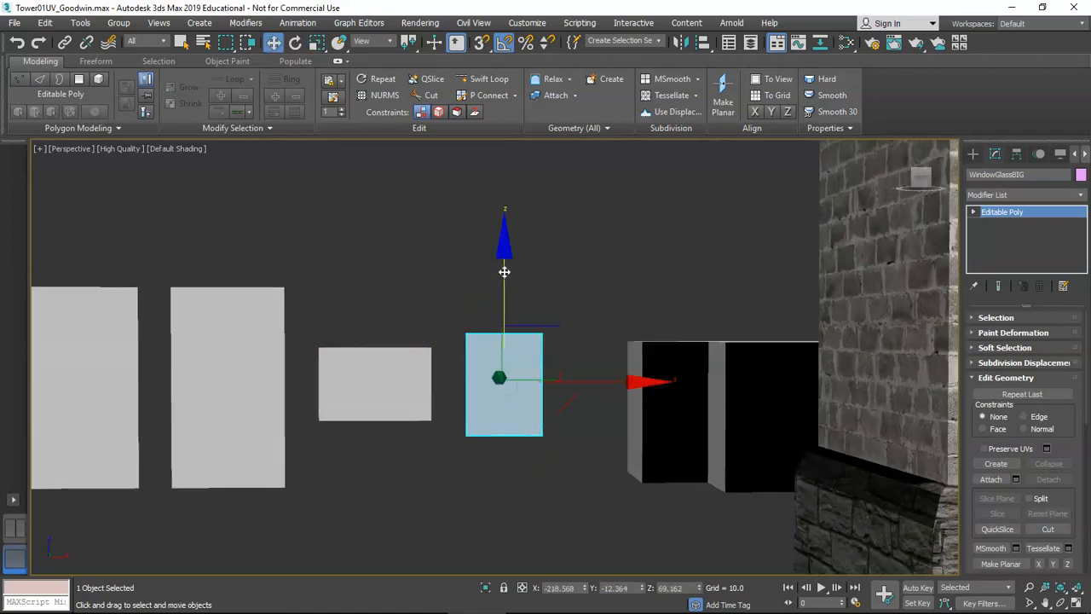
left_click_drag(504, 269, 505, 233)
left_click(381, 348)
left_click_drag(376, 287, 368, 227)
left_click(499, 317)
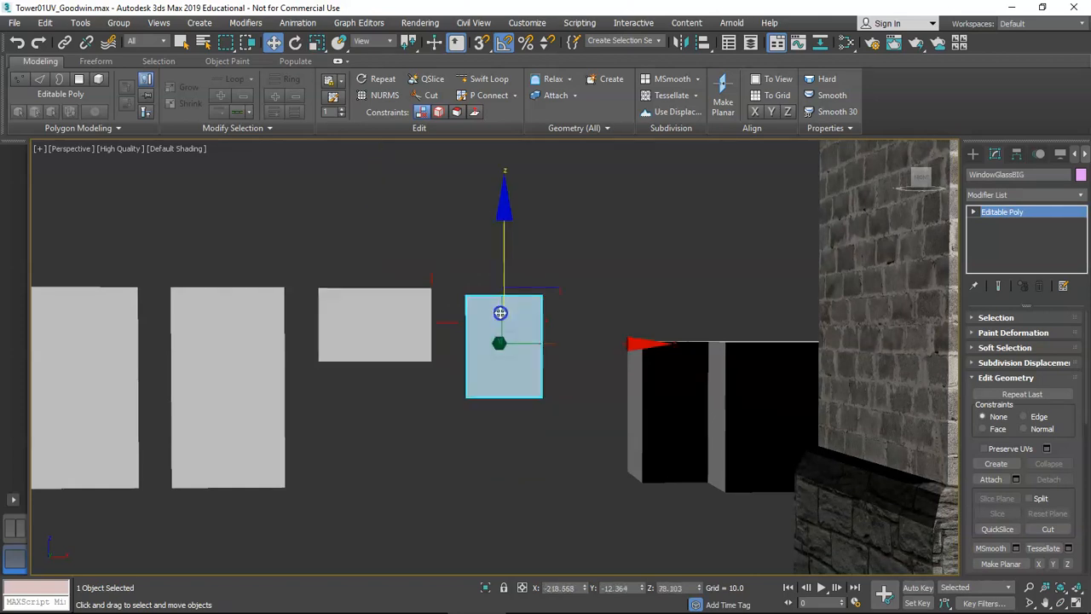
left_click_drag(499, 312, 500, 267)
left_click(385, 297)
middle_click_drag(385, 298, 398, 321, "alt")
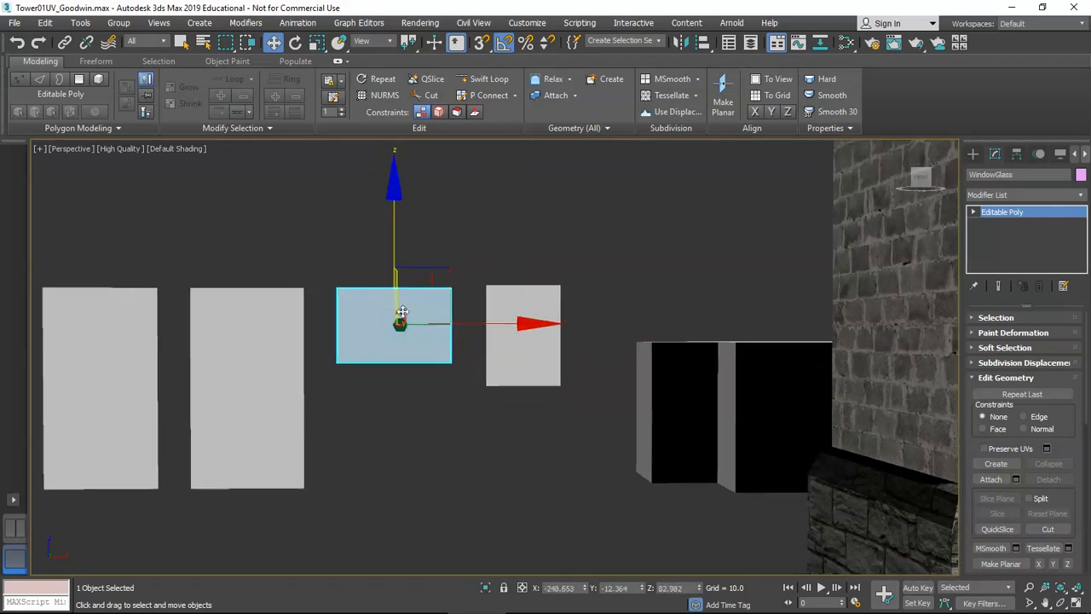
Shrink WindowGlass to 79% in X and Y, then marquee-select all four glass panes.
key("r")
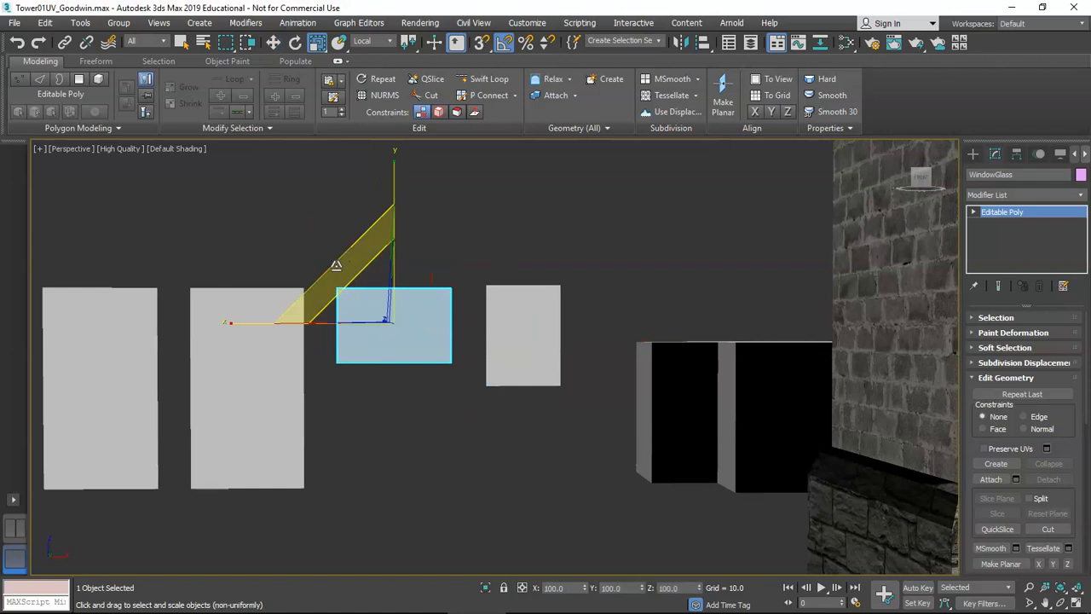
left_click_drag(337, 262, 352, 274)
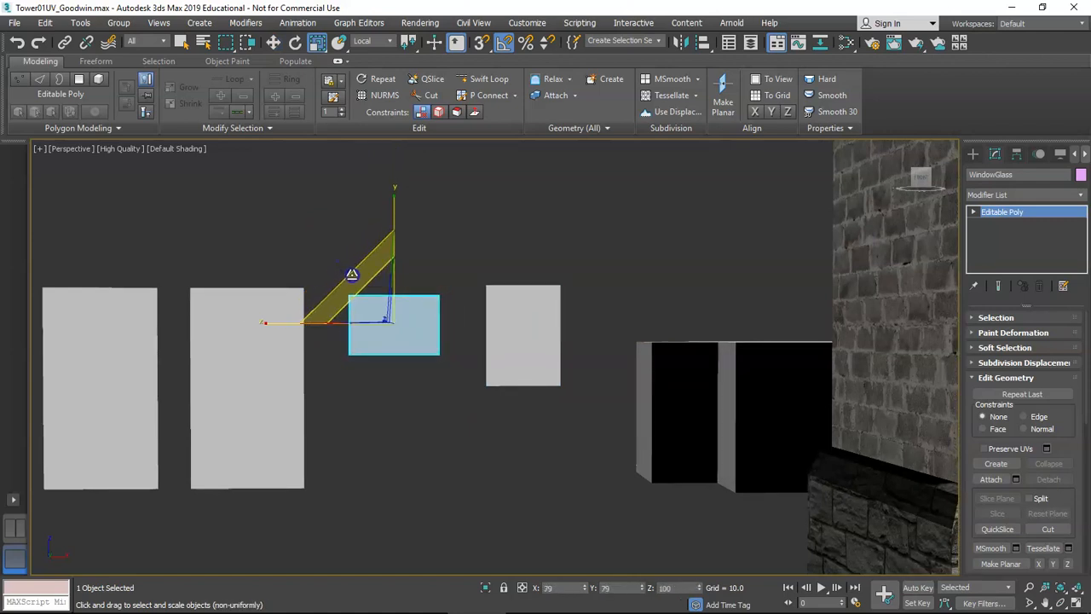
key("w")
middle_click_drag(365, 280, 413, 309)
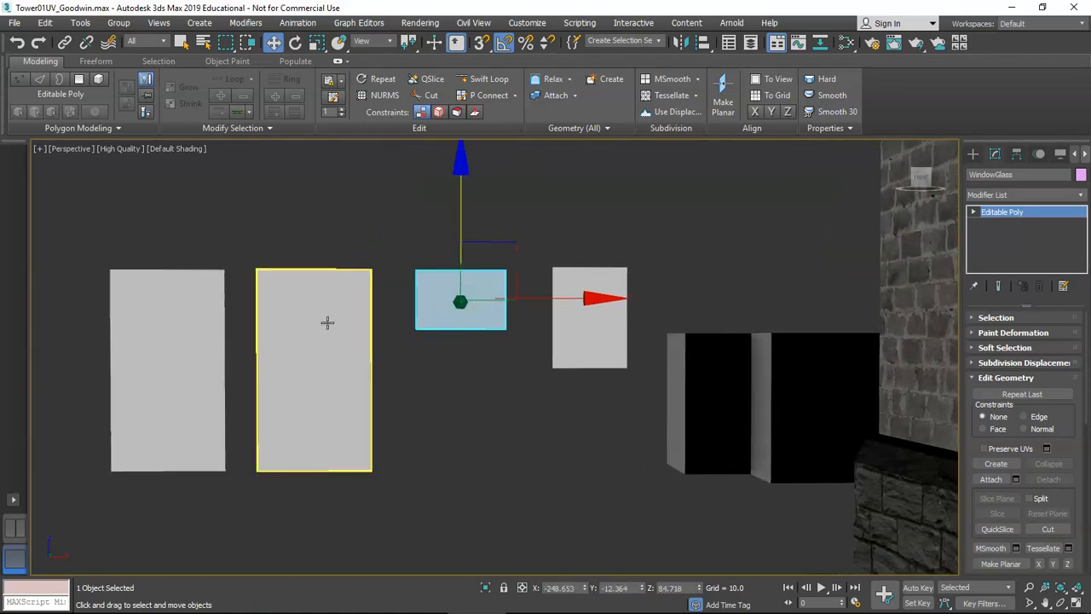
scroll(370, 334, "down", 4)
middle_click_drag(418, 361, 459, 398)
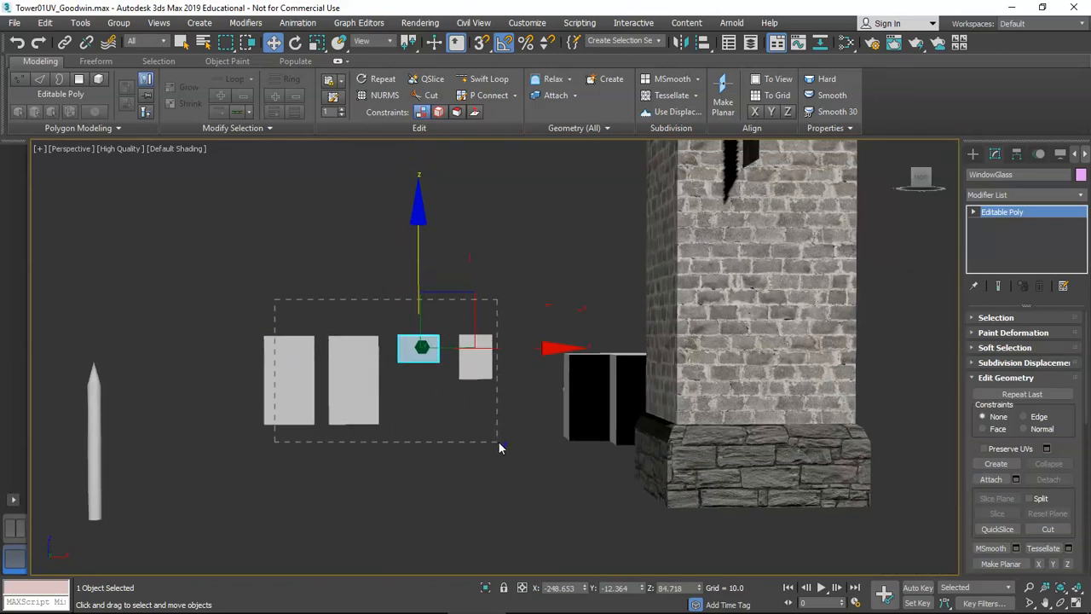
left_click_drag(499, 439, 495, 443)
scroll(449, 377, "down", 3)
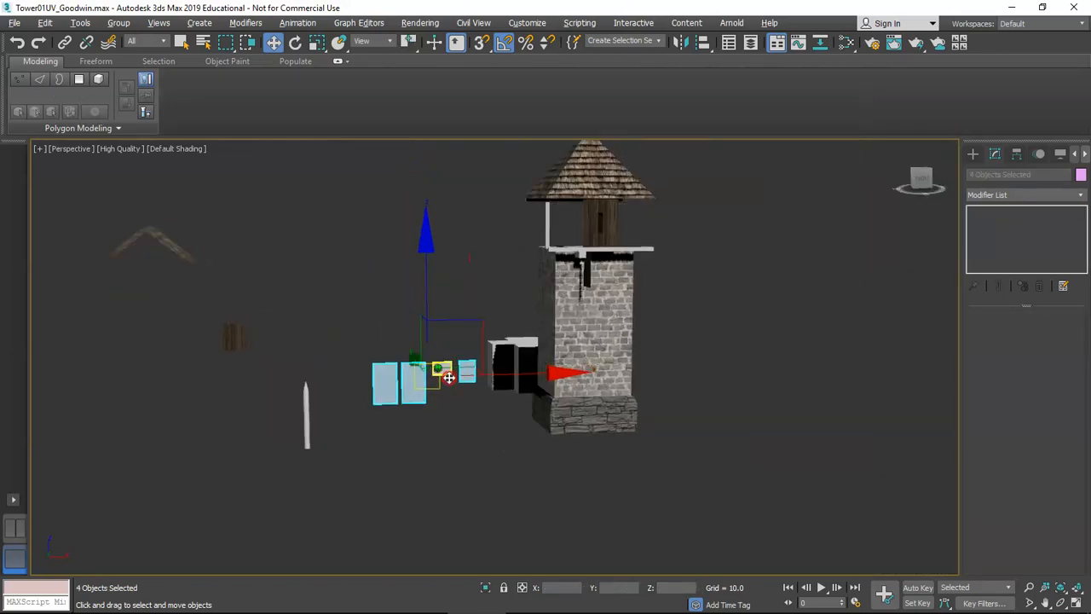
Ctrl-add the pencil-shaped post to the four selected glass panes.
scroll(449, 377, "up", 3)
scroll(439, 366, "up", 3)
middle_click_drag(439, 366, 378, 367)
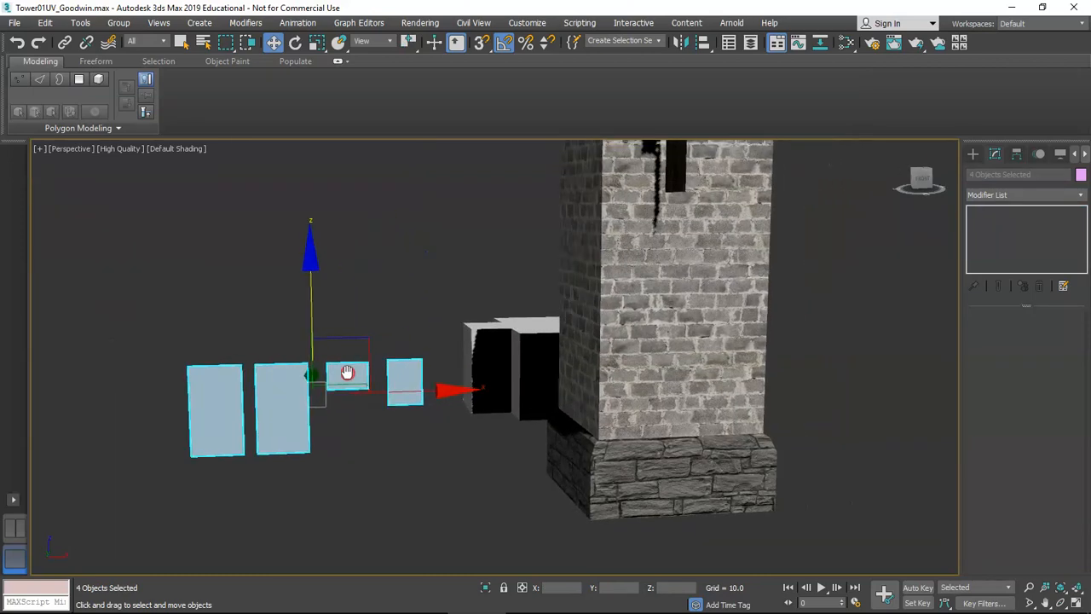
scroll(314, 382, "down", 2)
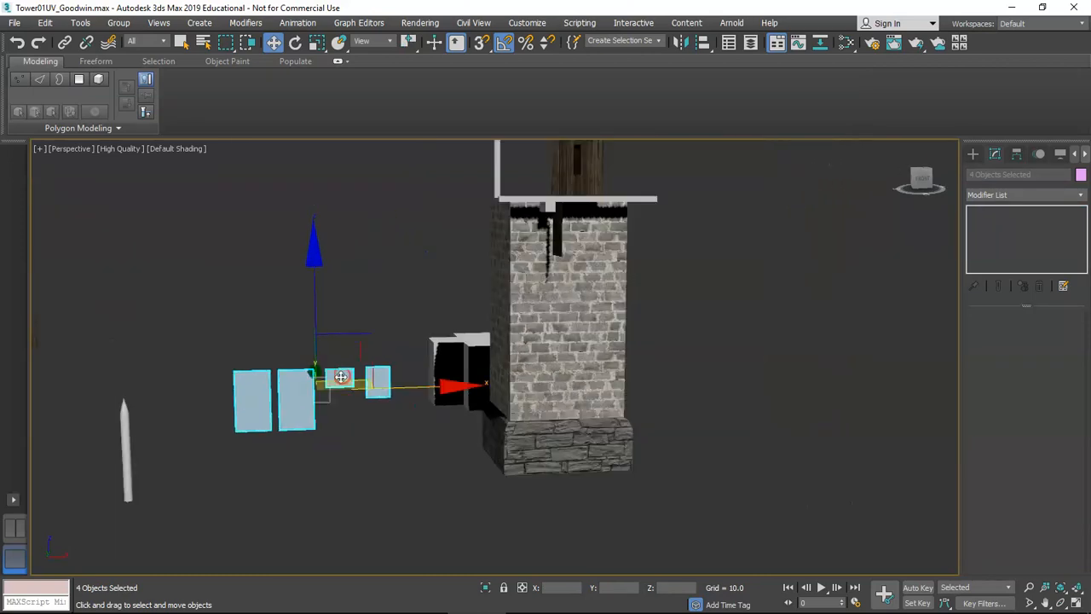
left_click(125, 438, "ctrl")
Add the horizontal beam and vertical post, making an eight-object selection.
scroll(255, 357, "down", 4)
scroll(255, 357, "up", 3)
middle_click_drag(272, 349, 337, 346, "alt")
scroll(336, 346, "up", 4)
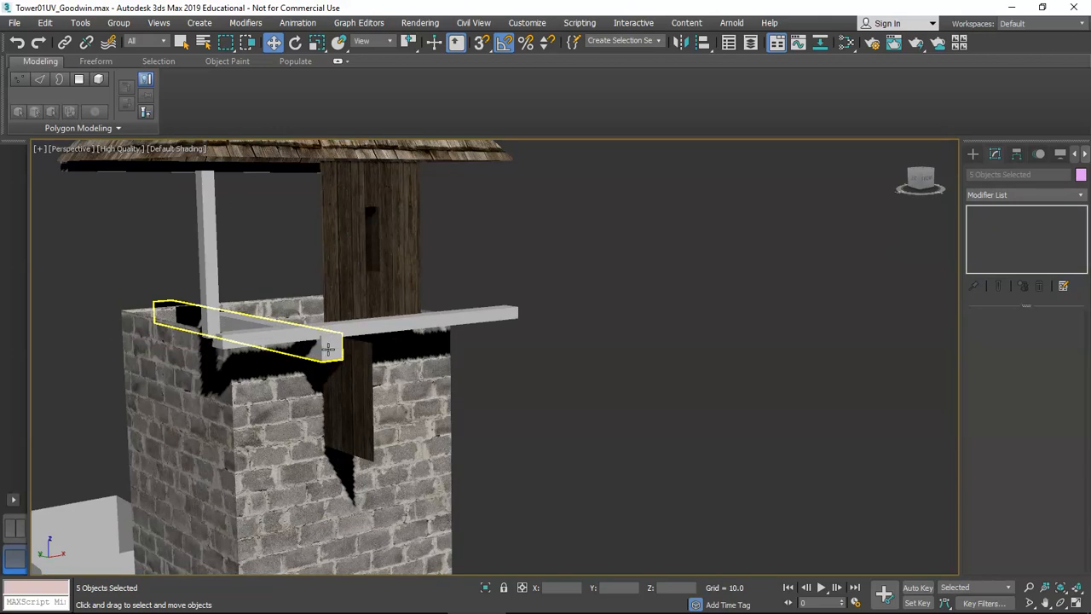
left_click(275, 338, "ctrl")
left_click(213, 294, "ctrl")
scroll(317, 348, "down", 2)
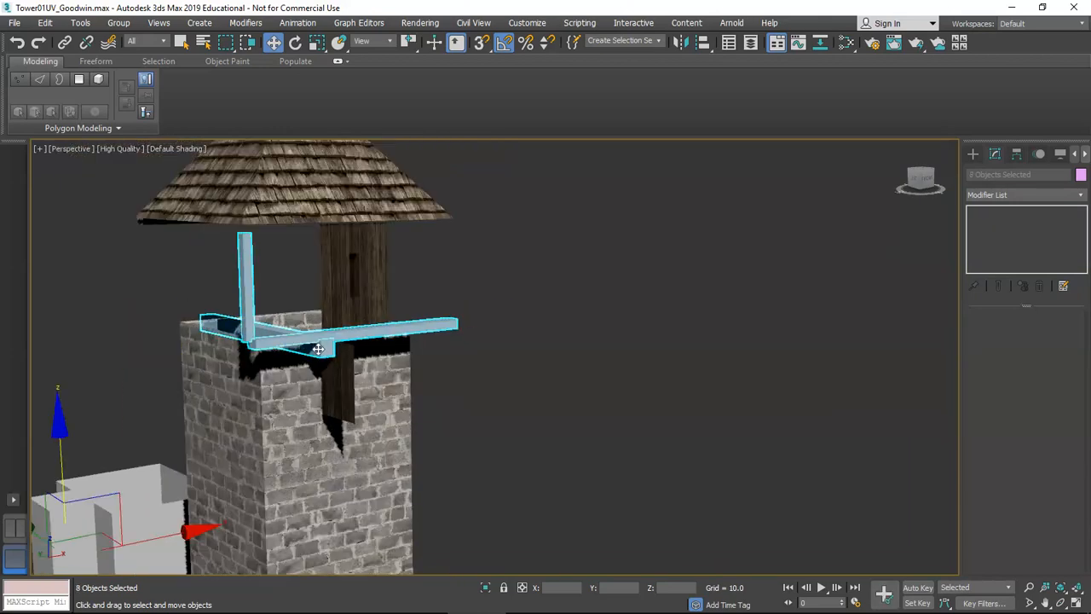
scroll(317, 347, "down", 3)
scroll(313, 354, "up", 4)
middle_click_drag(313, 356, 392, 304, "alt")
scroll(333, 351, "down", 2)
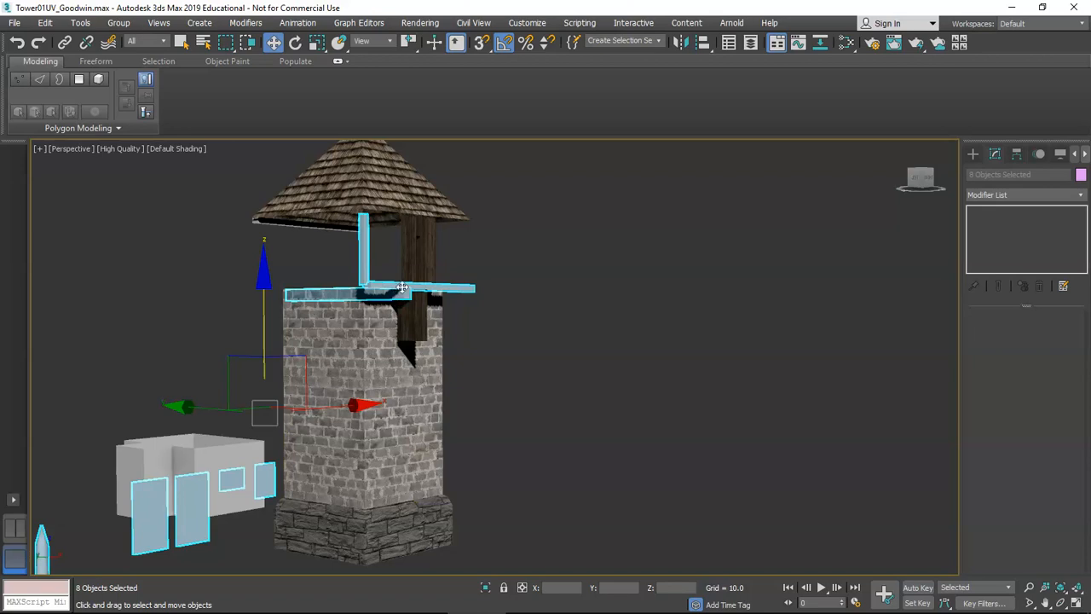
Apply one Unwrap UVW modifier to the eight pieces, open the UV editor and move it aside.
left_click(1001, 195)
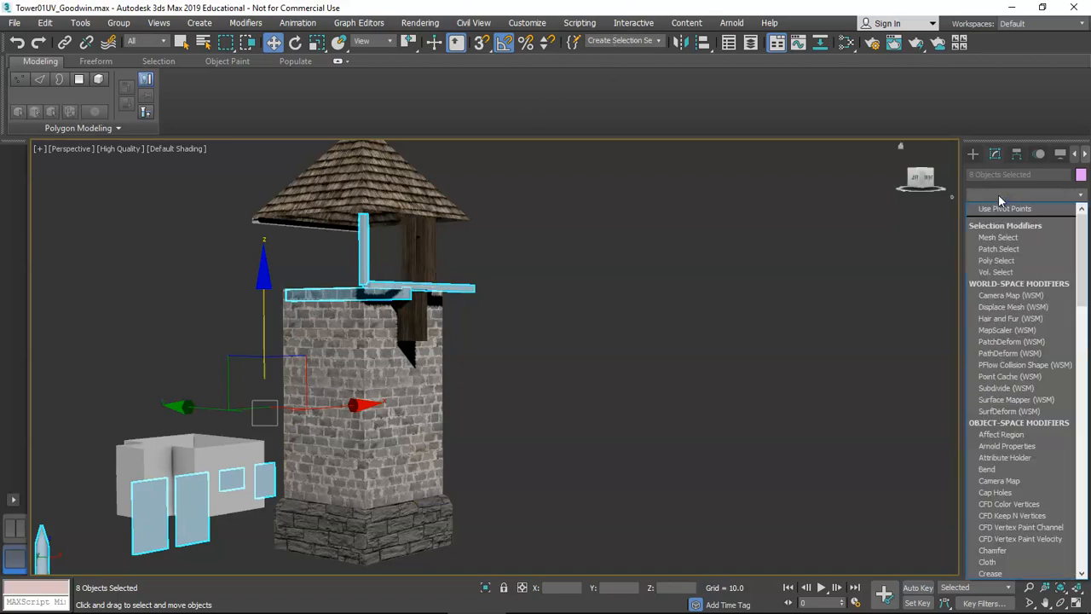
key("u")
key("Return")
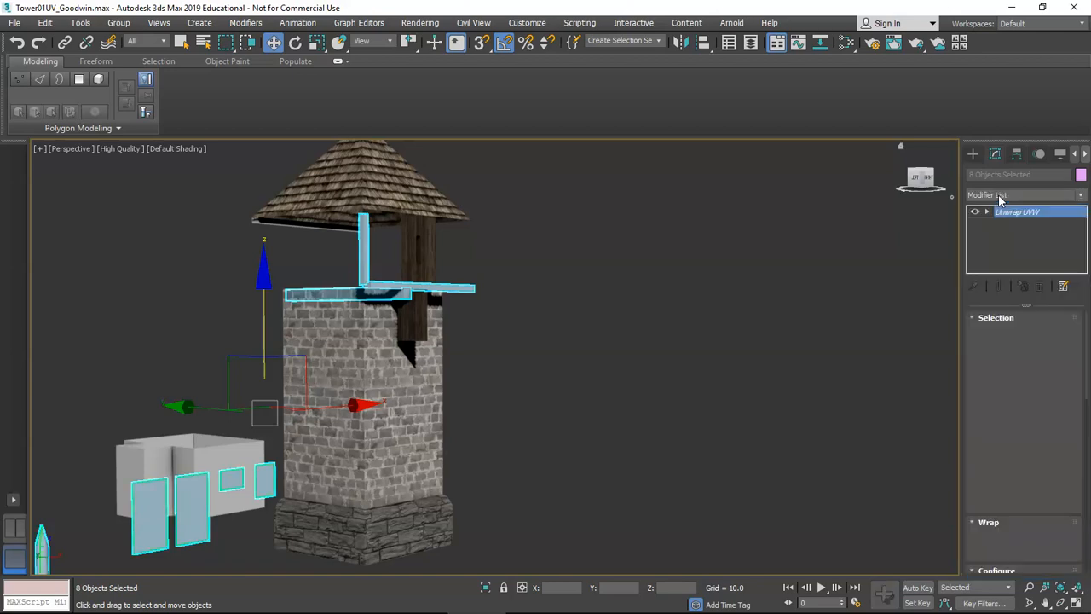
scroll(1031, 469, "down", 10)
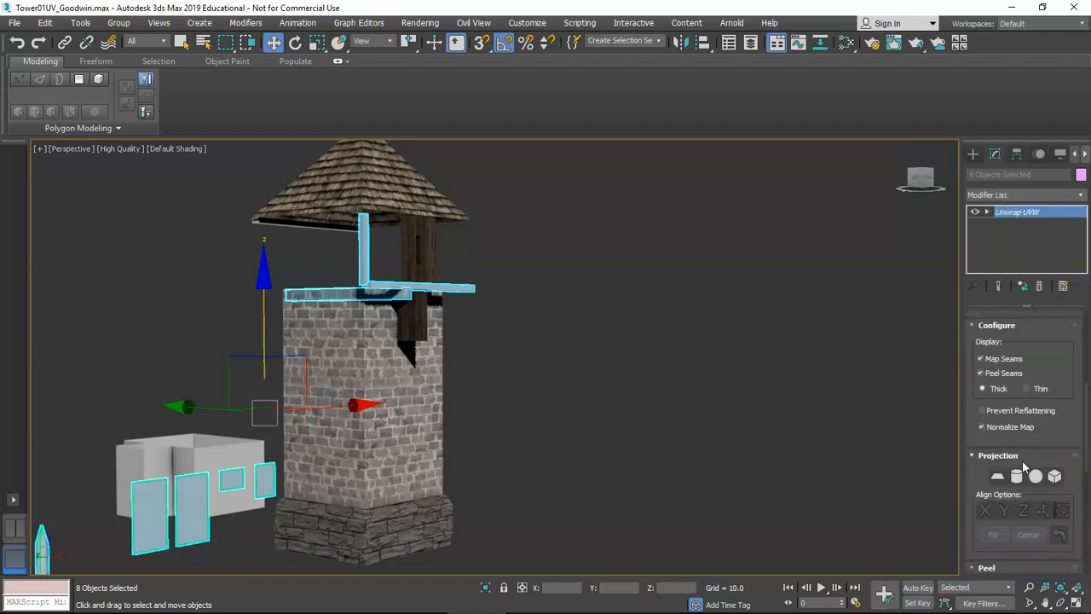
left_click(1030, 449)
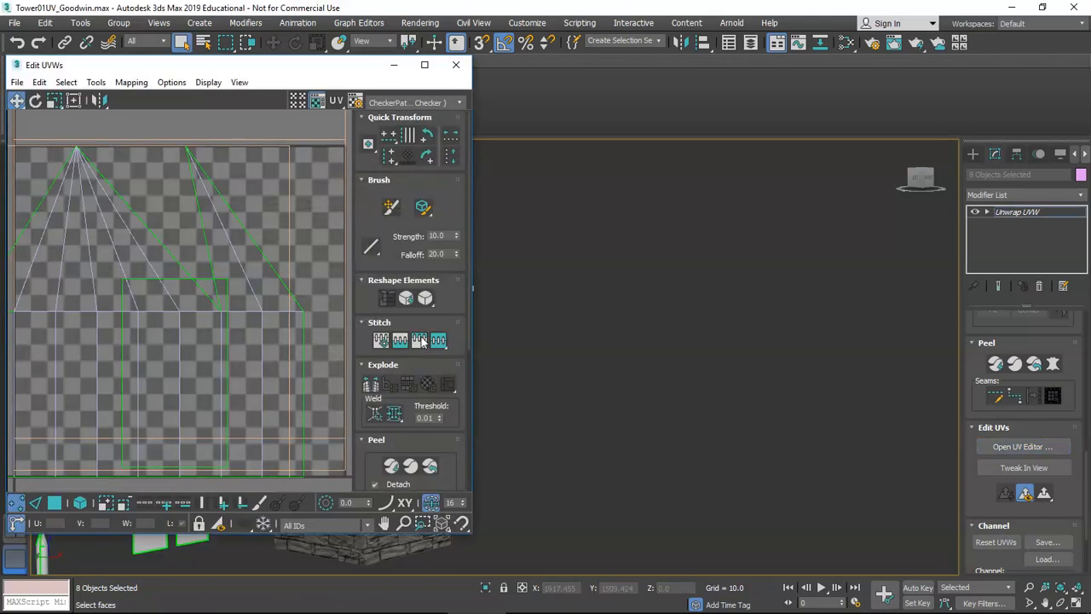
left_click_drag(258, 73, 771, 77)
middle_click_drag(358, 341, 311, 345, "alt")
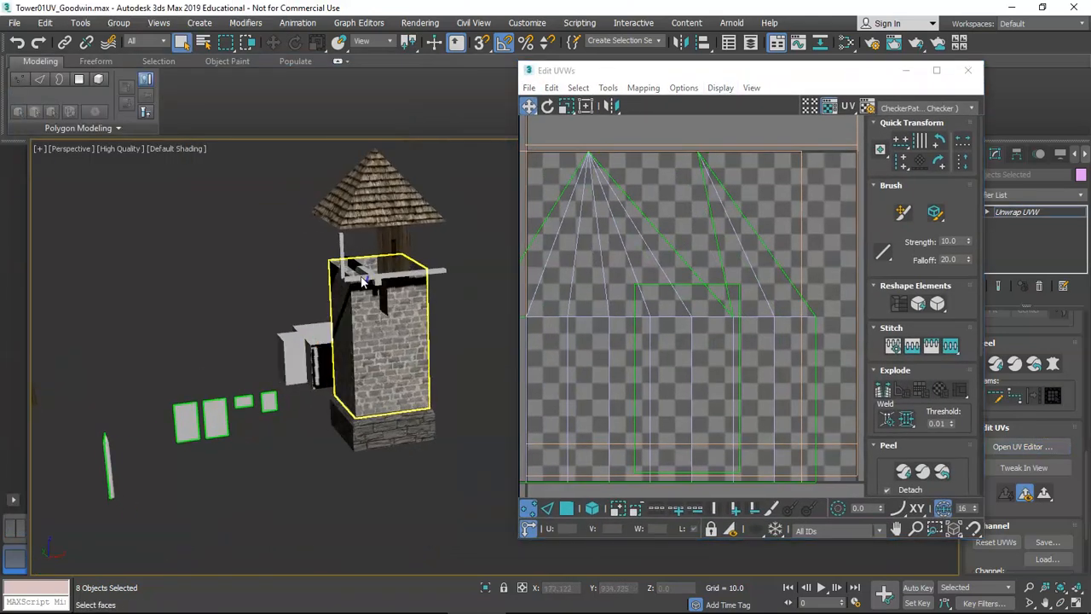
left_click_drag(799, 80, 754, 86)
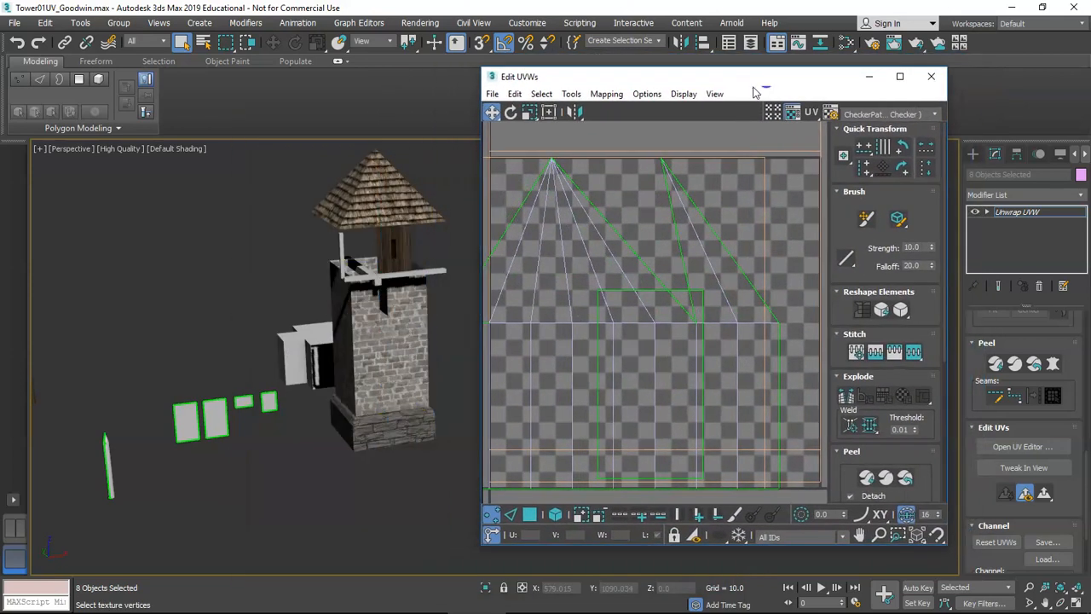
Box-select all UV faces in Polygon mode and drag them above the 0–1 checker square.
left_click(555, 514)
middle_click_drag(340, 440, 347, 440)
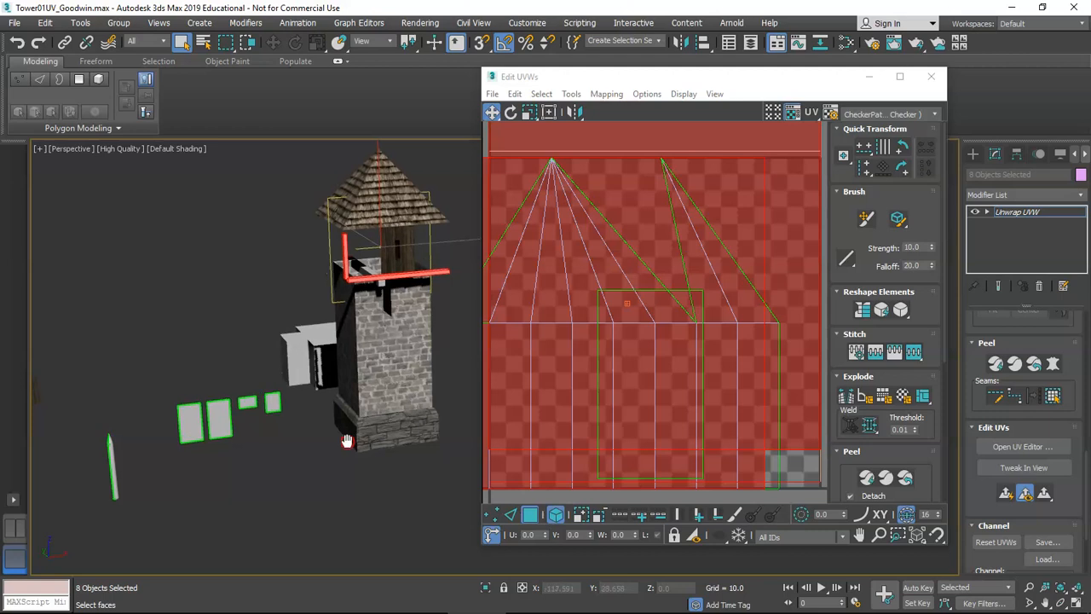
scroll(347, 440, "down", 3)
left_click(302, 473)
scroll(652, 375, "down", 4)
left_click_drag(509, 199, 776, 458)
middle_click_drag(373, 344, 384, 319)
scroll(387, 330, "up", 3)
middle_click_drag(571, 421, 561, 375)
middle_click_drag(611, 325, 602, 400)
left_click_drag(631, 421, 662, 243)
Clear the face selection and pick a face on the pencil-shaped post.
middle_click_drag(172, 482, 257, 371)
scroll(256, 370, "up", 5)
mouse_move(151, 380)
middle_mouse_down()
mouse_move(302, 350)
mouse_move(272, 294)
middle_mouse_up()
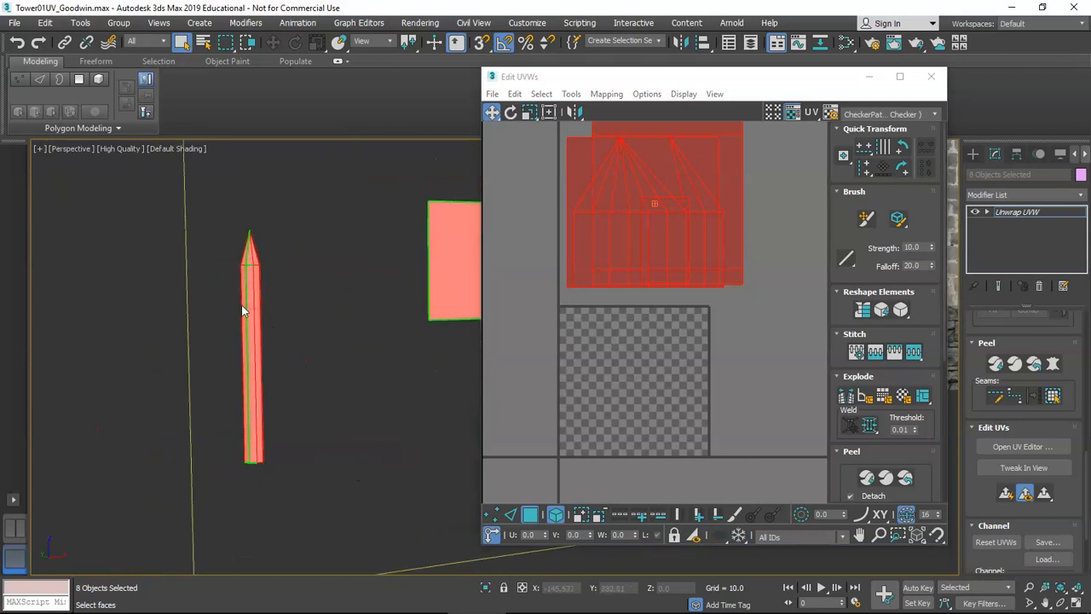
left_click(265, 437)
left_click(256, 353)
mouse_move(256, 353)
middle_mouse_down("alt")
mouse_move(265, 318)
mouse_move(265, 383)
mouse_move(260, 312)
middle_mouse_up("alt")
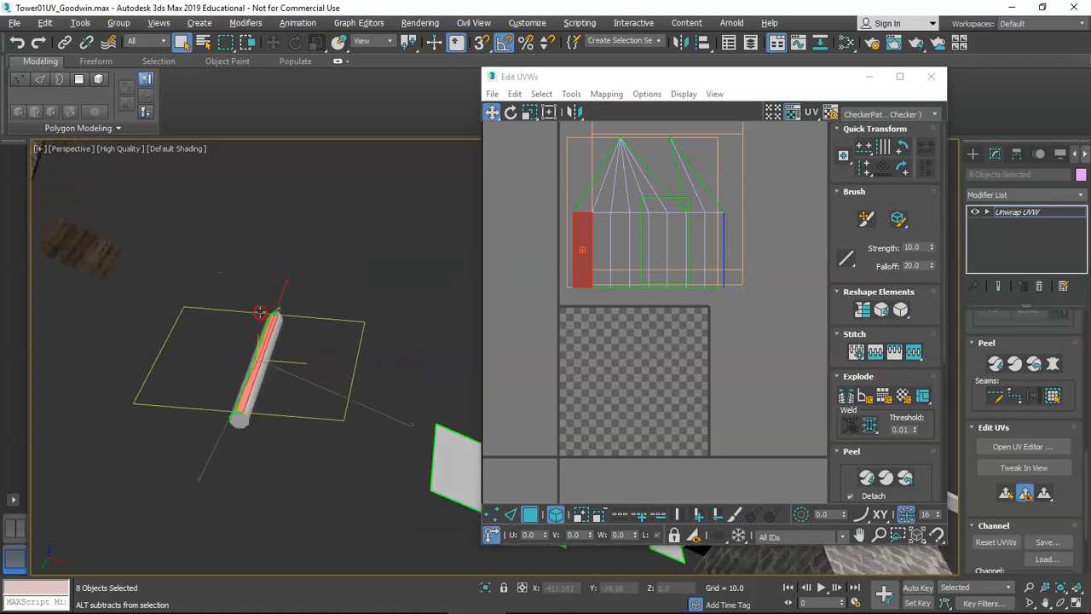
Peel the post's end cap and move its octagon island below the checker square.
left_click(239, 419)
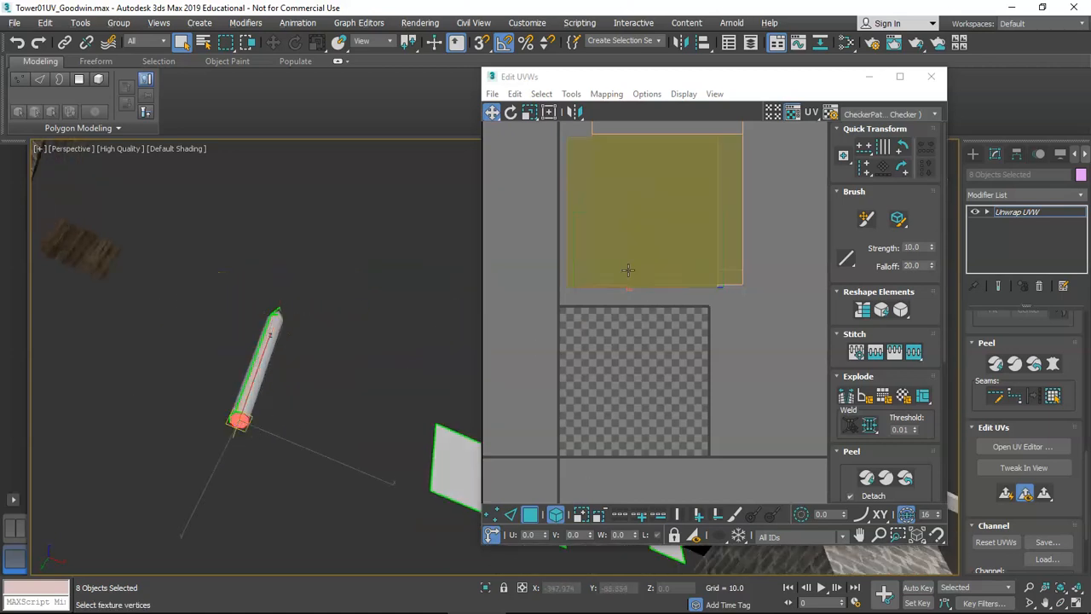
scroll(634, 320, "down", 2)
left_click(866, 477)
left_click_drag(647, 350, 649, 485)
Turn off Select By Element and box-select the post's side faces with edged faces shown.
middle_click_drag(265, 362, 237, 458, "alt")
scroll(1027, 371, "up", 10)
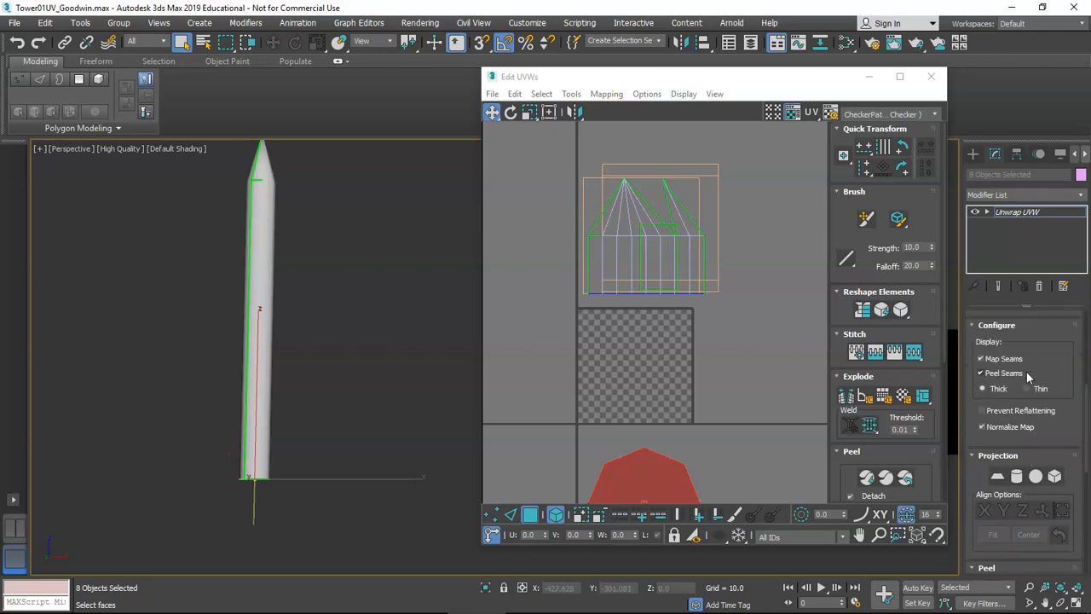
left_click_drag(805, 79, 762, 562)
left_click(1005, 375)
middle_click_drag(341, 294, 256, 303, "alt")
middle_click_drag(256, 303, 296, 286)
left_click(296, 288)
key("F4")
left_click_drag(217, 203, 403, 445)
Peel the side faces into a UV strip and place it right of the checker square.
middle_click_drag(290, 304, 264, 300, "alt")
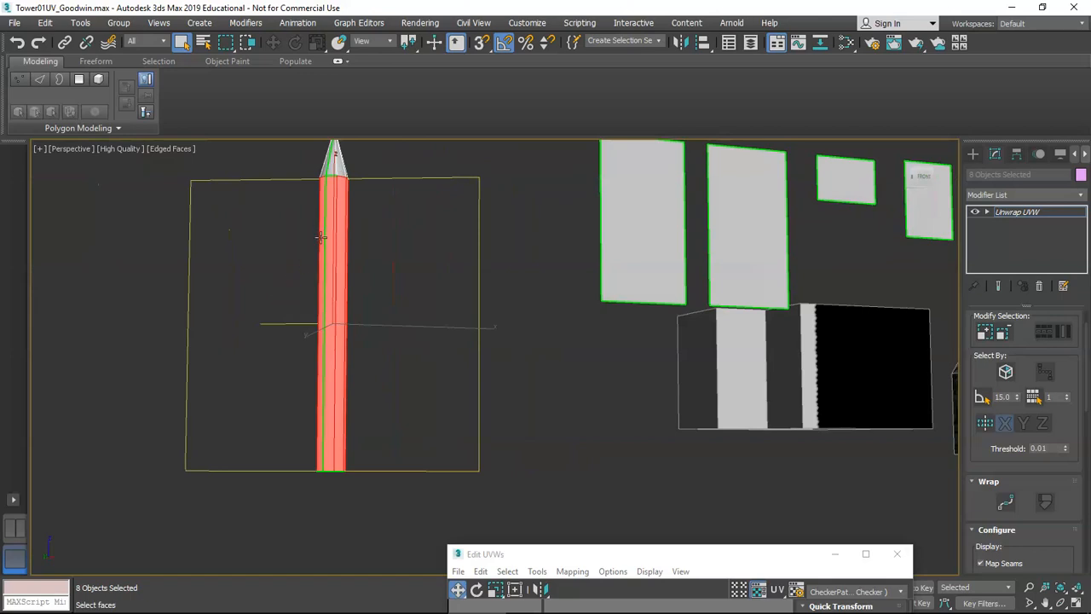
left_click_drag(635, 557, 563, 105)
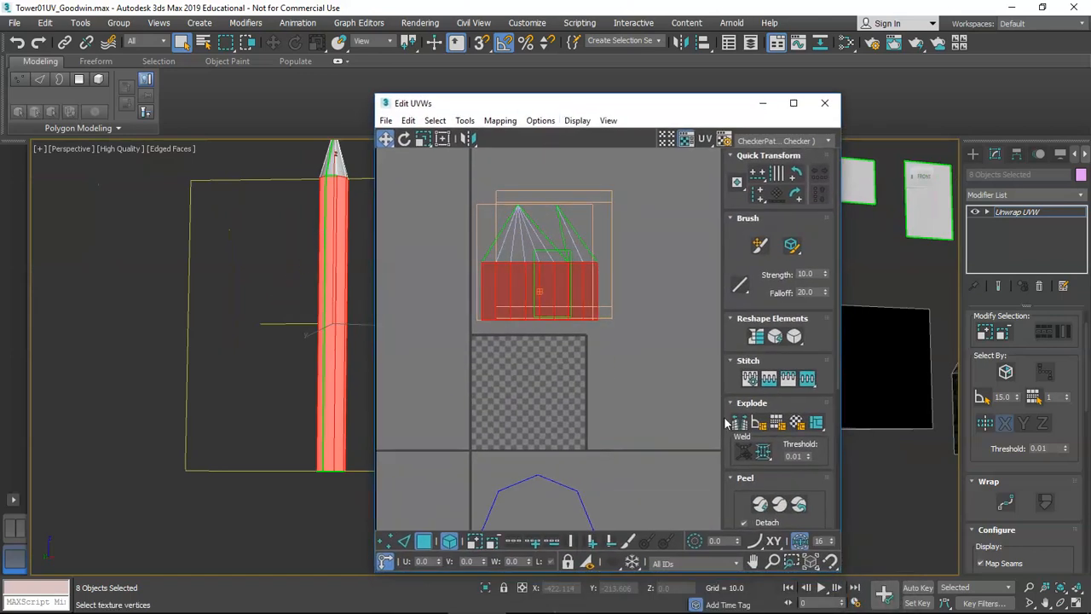
left_click(765, 509)
scroll(517, 305, "up", 2)
scroll(521, 310, "up", 3)
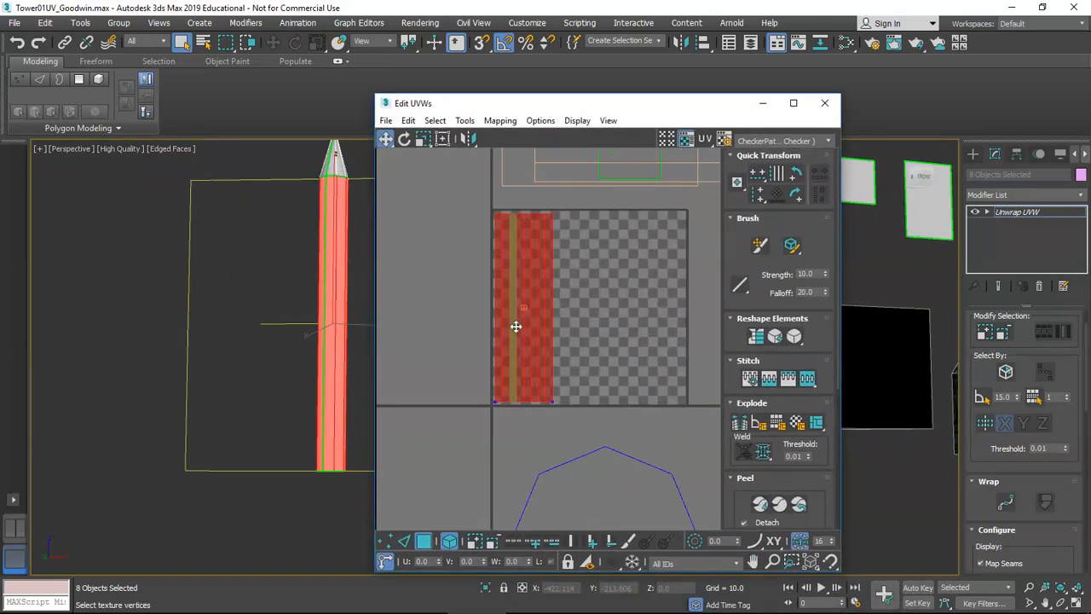
middle_click_drag(516, 326, 473, 340)
left_click_drag(473, 340, 673, 339)
Select only the post's cone-tip faces.
middle_click_drag(361, 296, 188, 294)
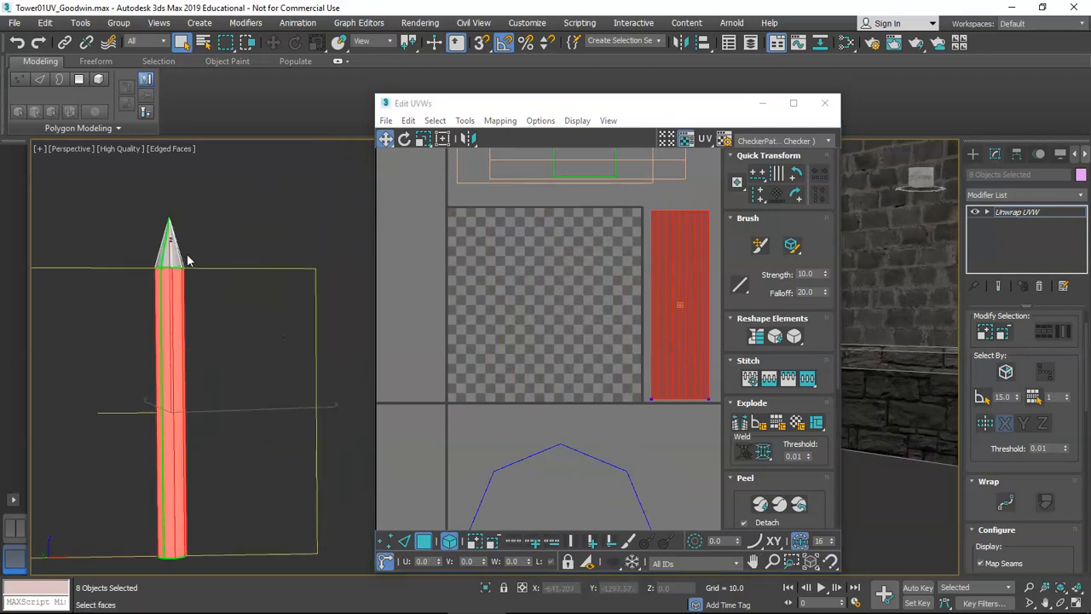
left_click_drag(220, 262, 220, 262)
scroll(220, 256, "up", 5)
mouse_move(256, 289)
middle_mouse_down("alt")
mouse_move(297, 296)
mouse_move(273, 300)
mouse_move(482, 288)
mouse_move(272, 286)
middle_mouse_up("alt")
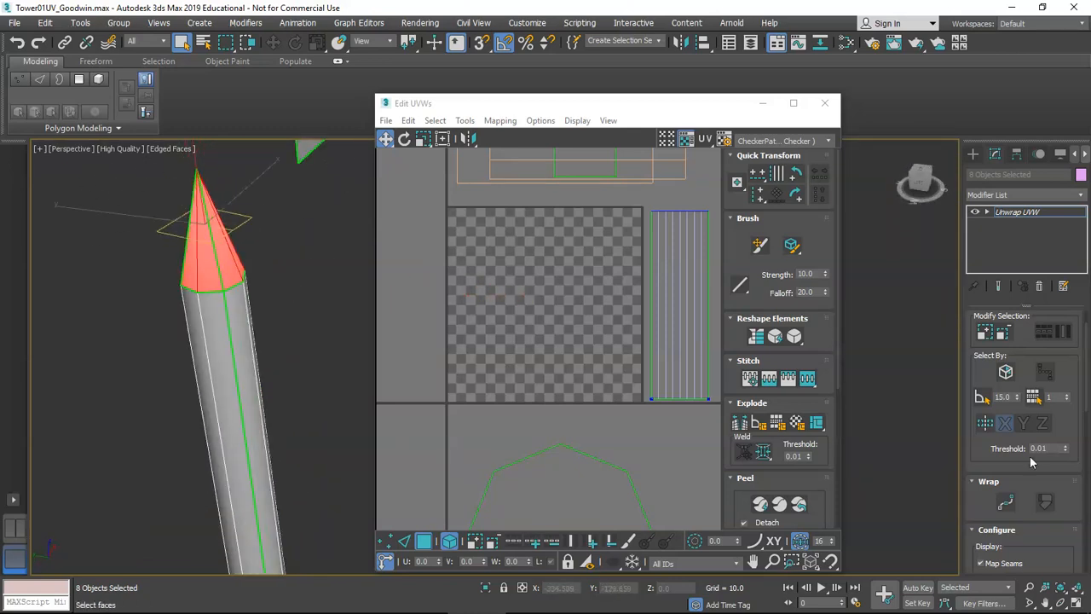
Quick Planar Map the cone-tip faces and move the octagon UV left of the end-cap octagon.
scroll(1030, 461, "down", 10)
scroll(631, 363, "down", 2)
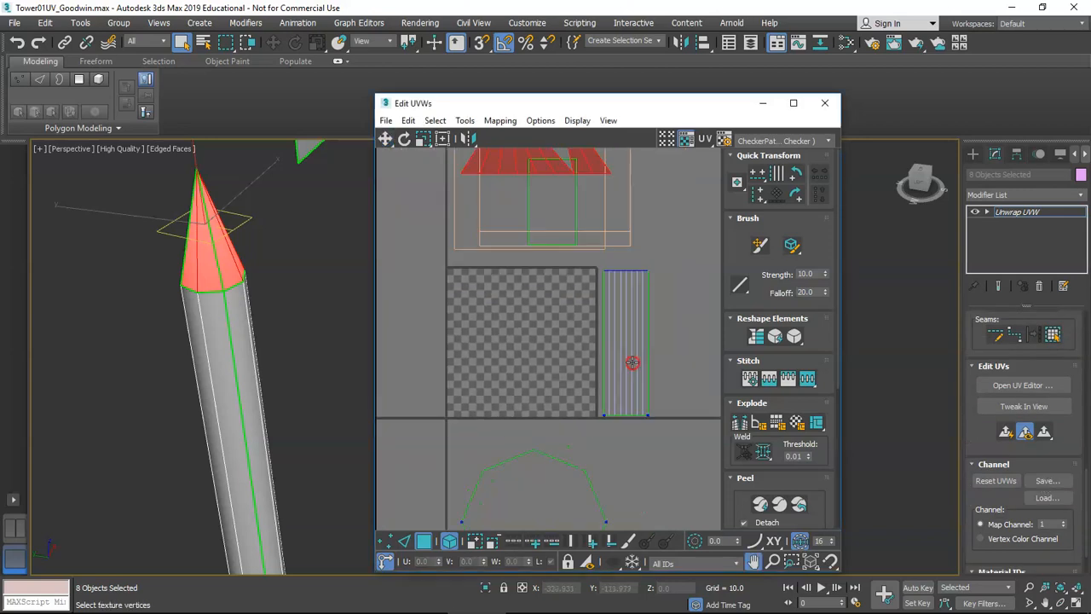
scroll(632, 362, "down", 2)
left_click(1045, 434)
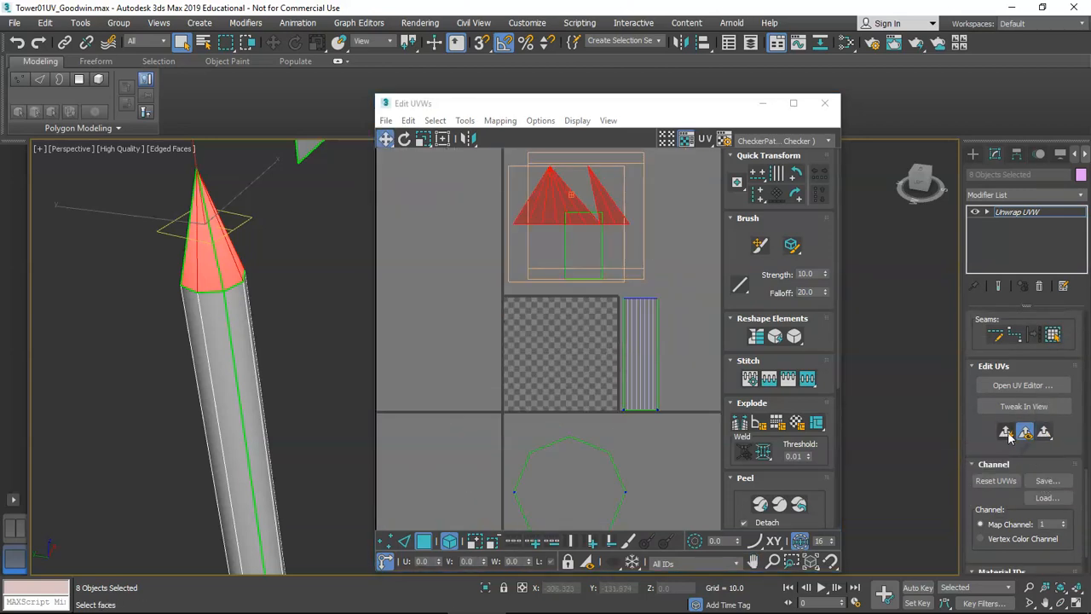
left_click(1005, 433)
middle_click_drag(557, 377, 573, 317)
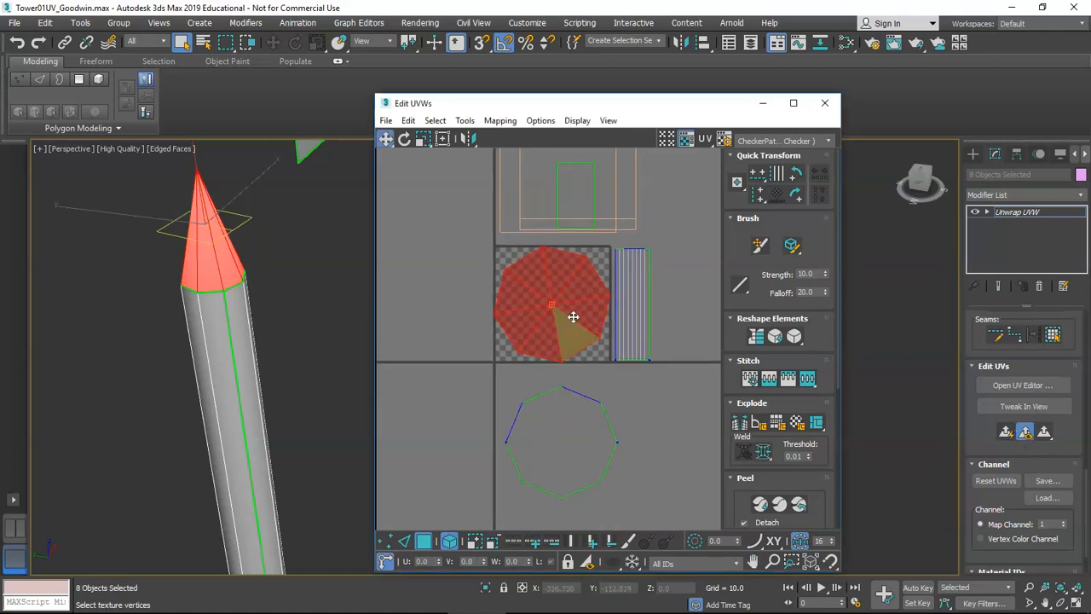
left_click_drag(573, 317, 466, 428)
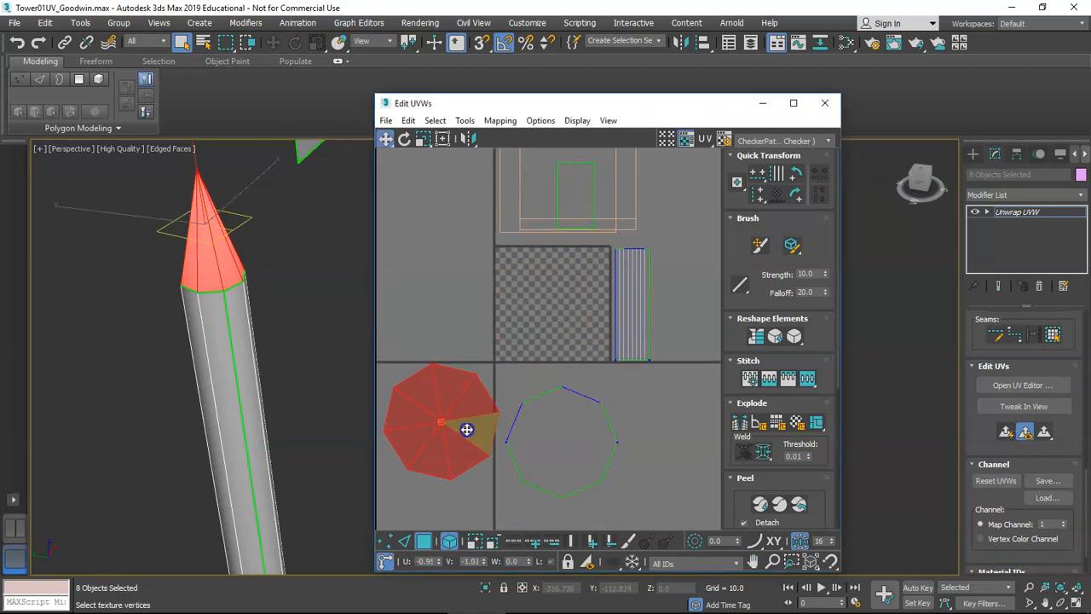
scroll(238, 302, "down", 5)
middle_click_drag(277, 304, 282, 324, "alt")
scroll(545, 325, "down", 2)
Planar-map the first wall panel face along Y and move its UV left of the checker block.
middle_click_drag(555, 341, 582, 355)
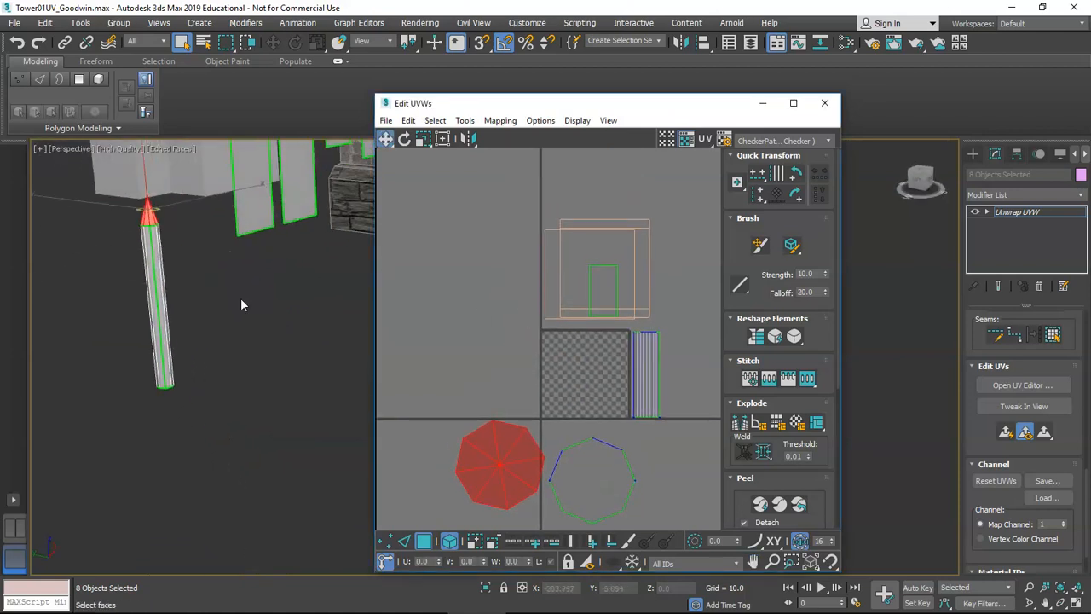
scroll(241, 305, "up", 6)
left_click(231, 305)
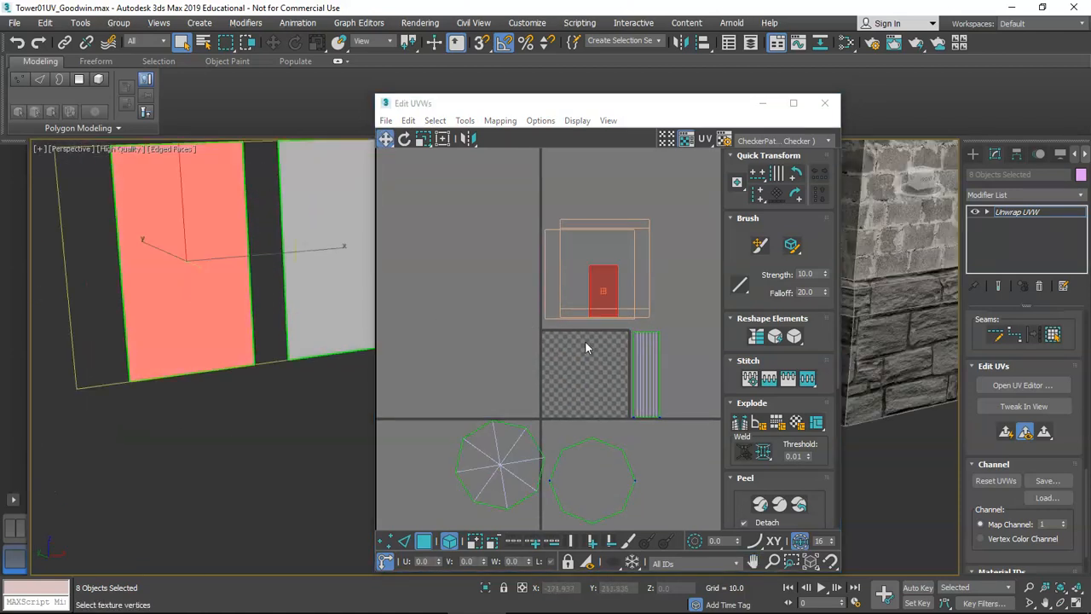
left_click(582, 379)
middle_click_drag(582, 384, 597, 372)
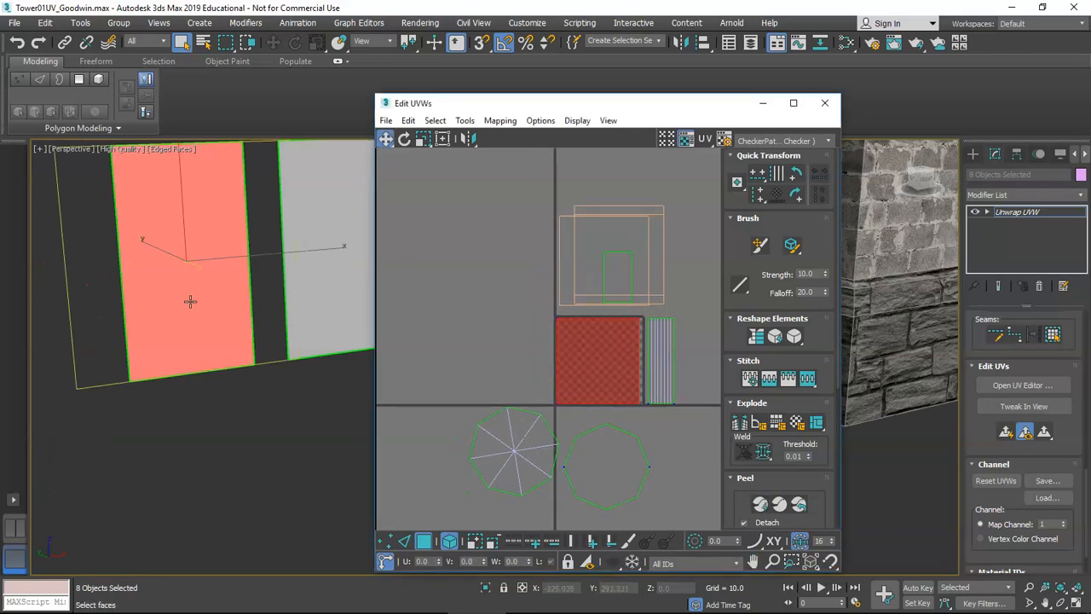
middle_click_drag(190, 301, 209, 374)
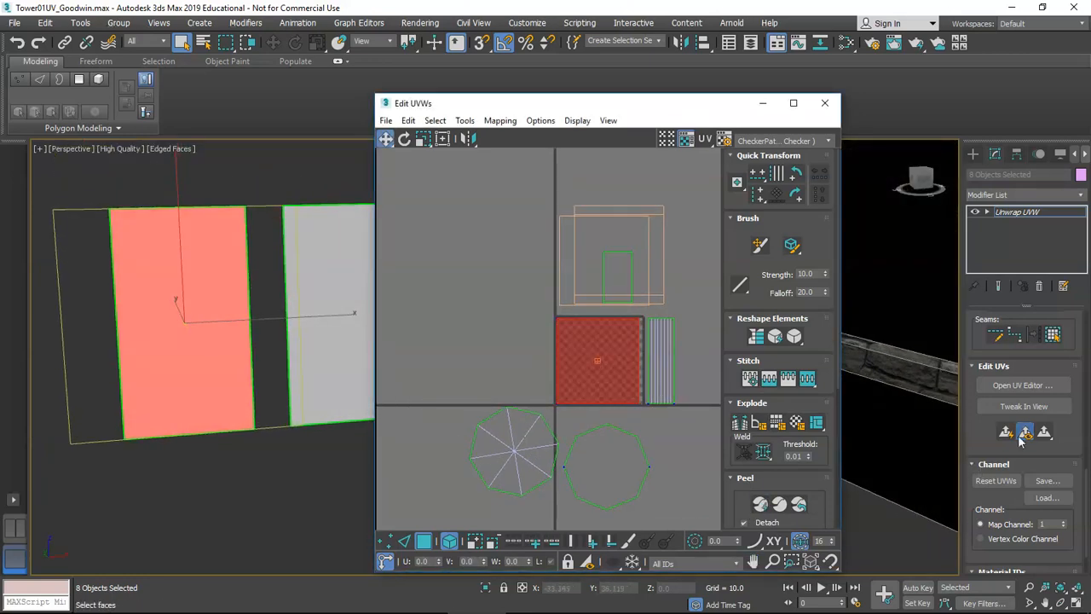
left_click_drag(1045, 433, 1044, 374)
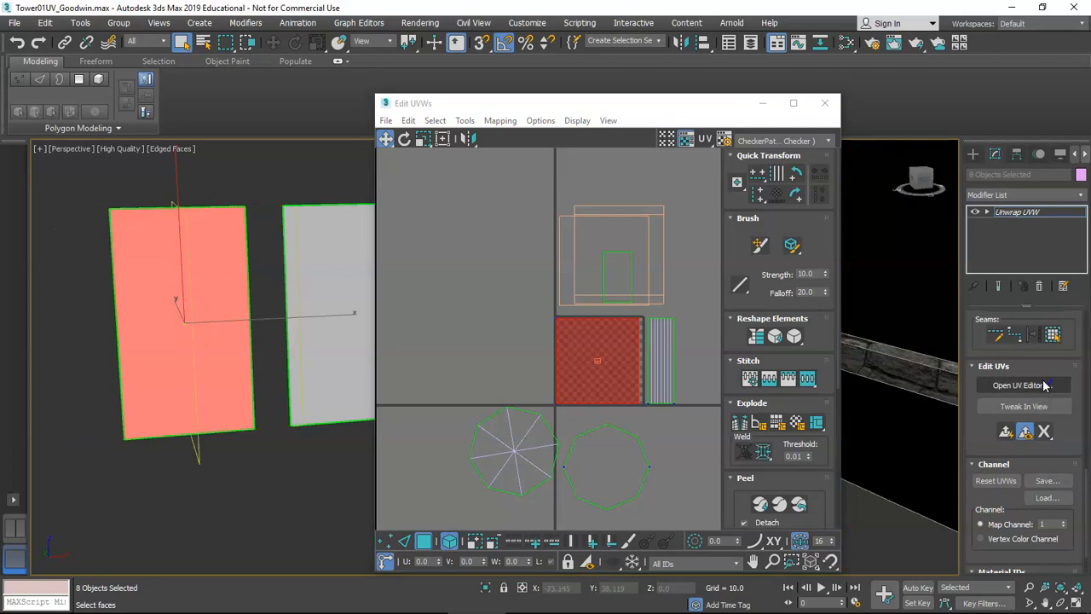
left_click(1005, 432)
left_click_drag(1045, 432, 1046, 452)
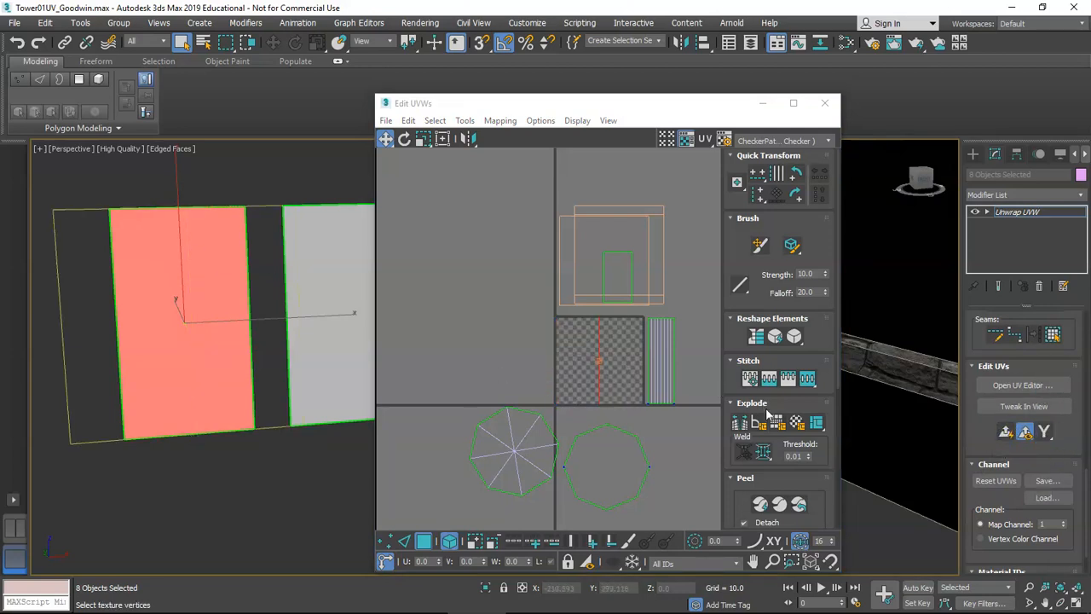
left_click(1007, 433)
left_click_drag(579, 319, 427, 317)
Move the white panel's UV beside the outline and planar-map the small panel into the upper left.
left_click(335, 250)
middle_click_drag(336, 251, 275, 309)
left_click_drag(554, 304, 480, 305)
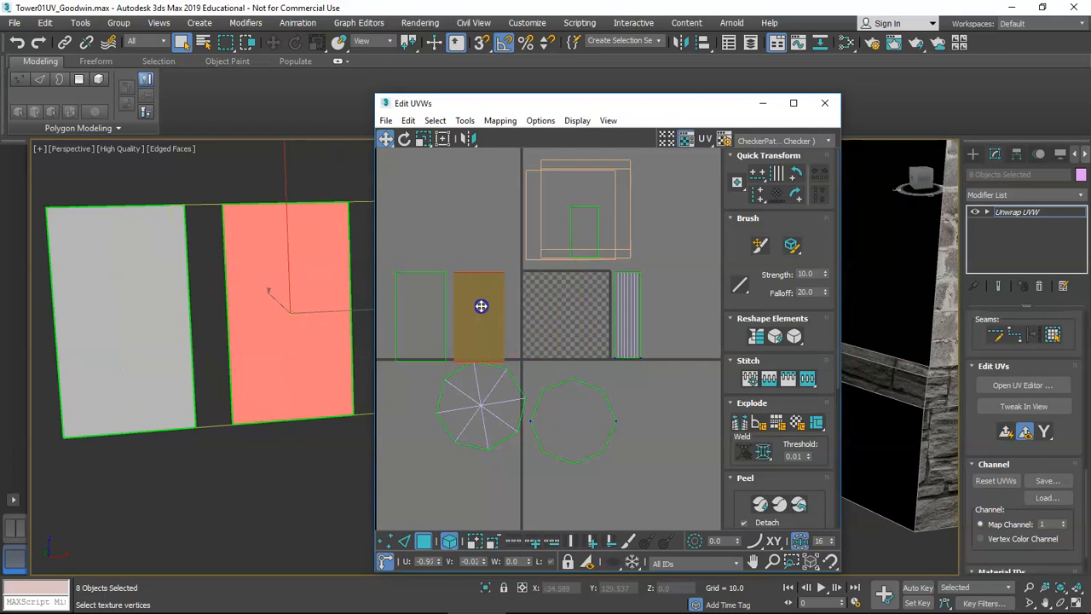
middle_click_drag(371, 294, 205, 295)
left_click(212, 259)
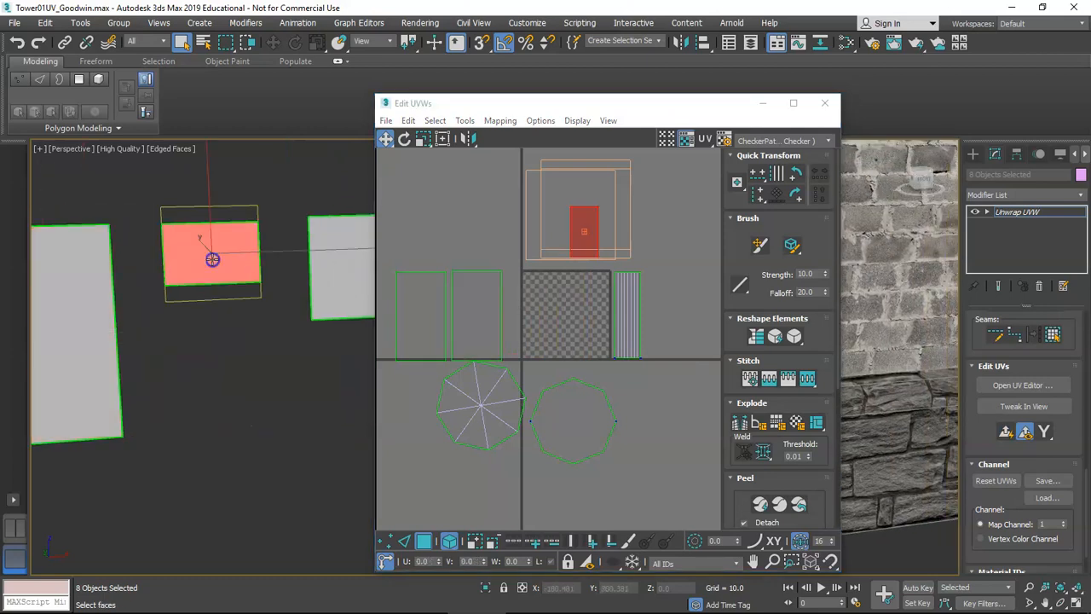
left_click(1006, 433)
left_click_drag(563, 301, 444, 216)
Planar-map the next panel face and move its UV block to the upper left.
middle_click_drag(333, 257, 256, 298, "alt")
left_click(247, 304)
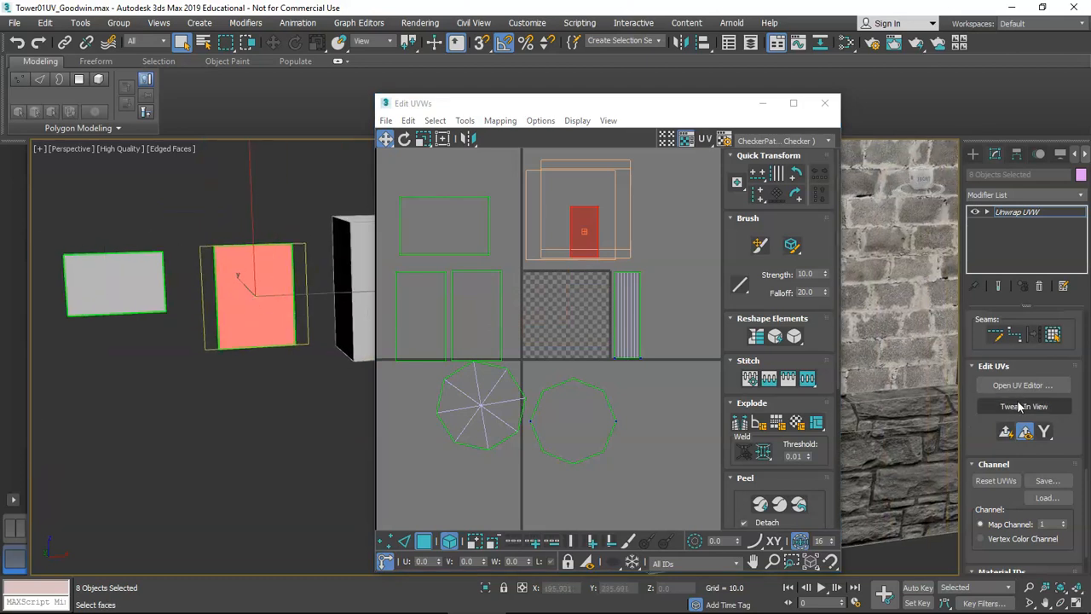
left_click(1006, 432)
left_click_drag(567, 317, 459, 214)
middle_click_drag(588, 230, 577, 276)
middle_click_drag(256, 281, 144, 325, "alt")
scroll(211, 300, "down", 3)
Frame the tower top and select a small face there.
scroll(178, 354, "up", 4)
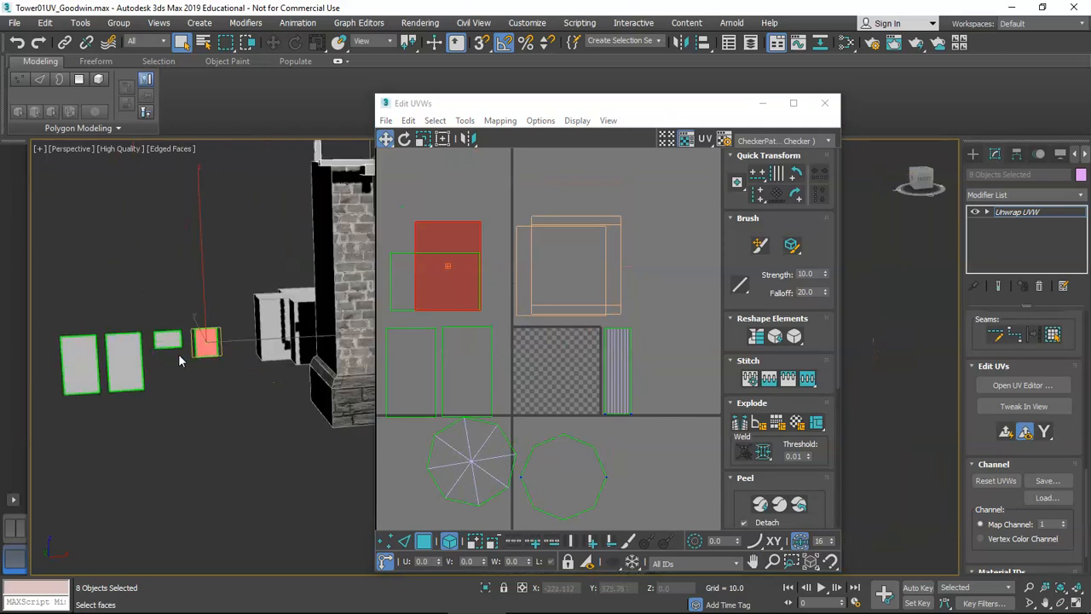
scroll(177, 353, "down", 3)
scroll(294, 261, "up", 4)
middle_click_drag(272, 288, 305, 328)
left_click(302, 325)
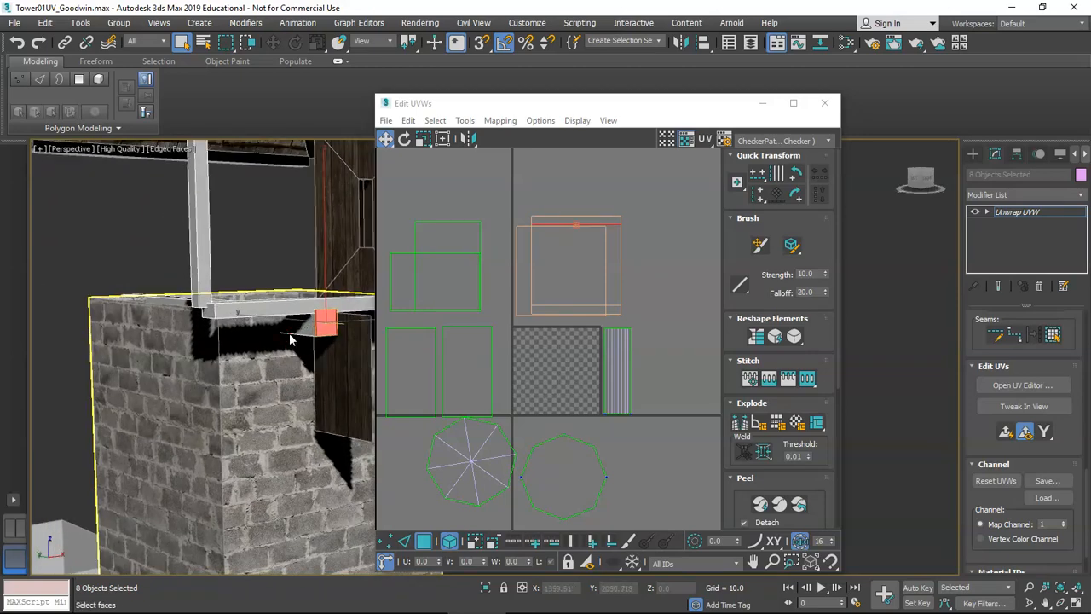
scroll(294, 337, "down", 3)
scroll(319, 322, "up", 6)
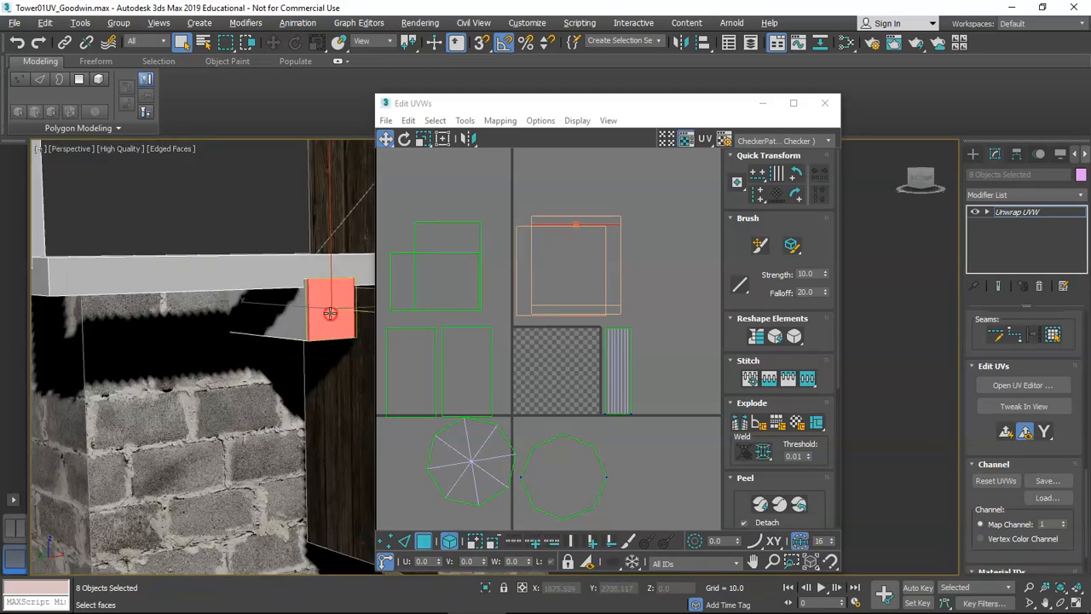
Select the beam's end face and apply Quick Planar Map to it.
middle_click_drag(330, 313, 310, 276, "alt")
scroll(329, 311, "down", 3)
scroll(453, 304, "down", 2)
scroll(250, 313, "down", 4)
left_click(215, 313)
middle_click_drag(216, 313, 297, 297, "alt")
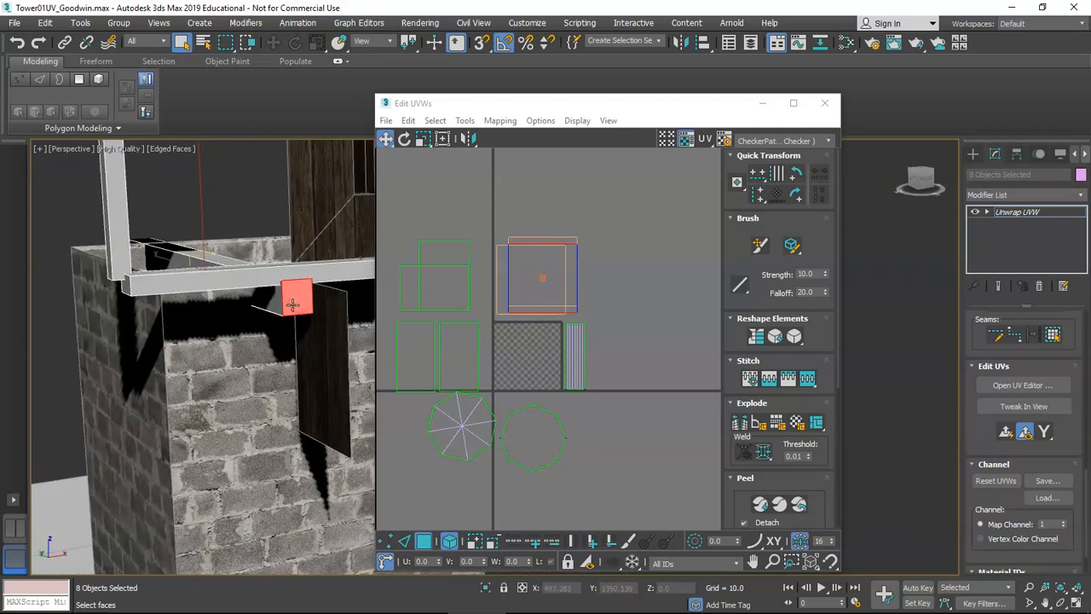
left_click(1006, 432)
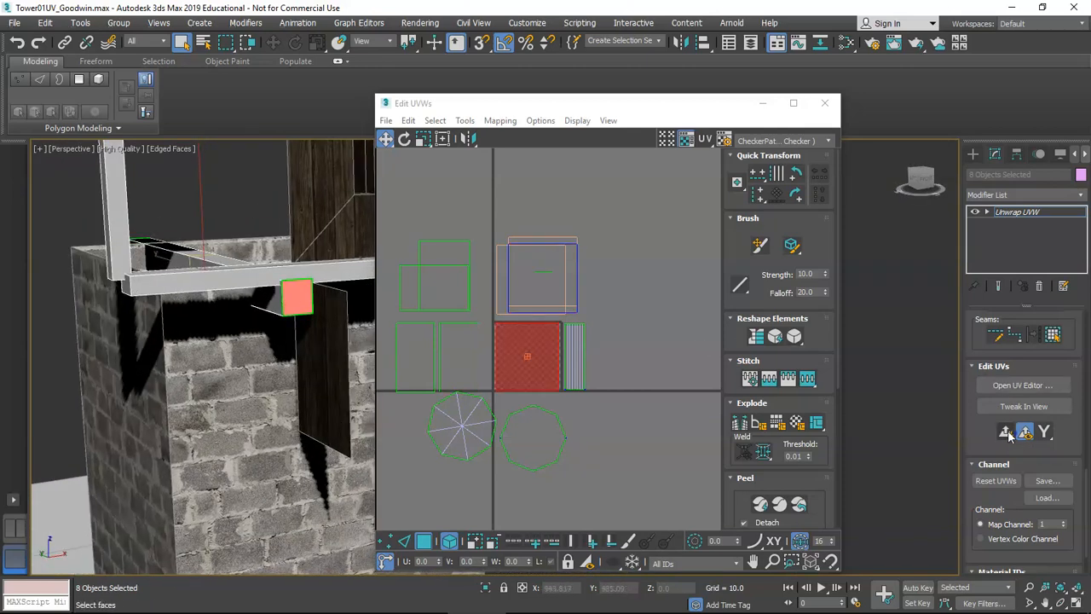
Move the square beam-end UV to the lower right, below and right of the checker tile.
left_click_drag(519, 332, 643, 293)
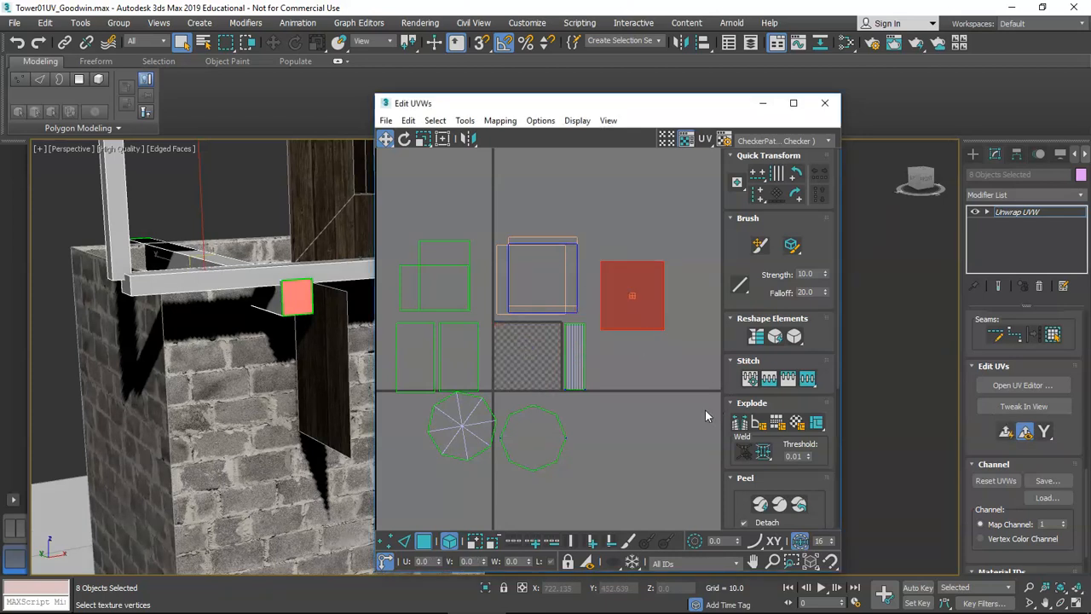
scroll(705, 410, "down", 6)
scroll(768, 426, "down", 5)
middle_click_drag(629, 427, 536, 426)
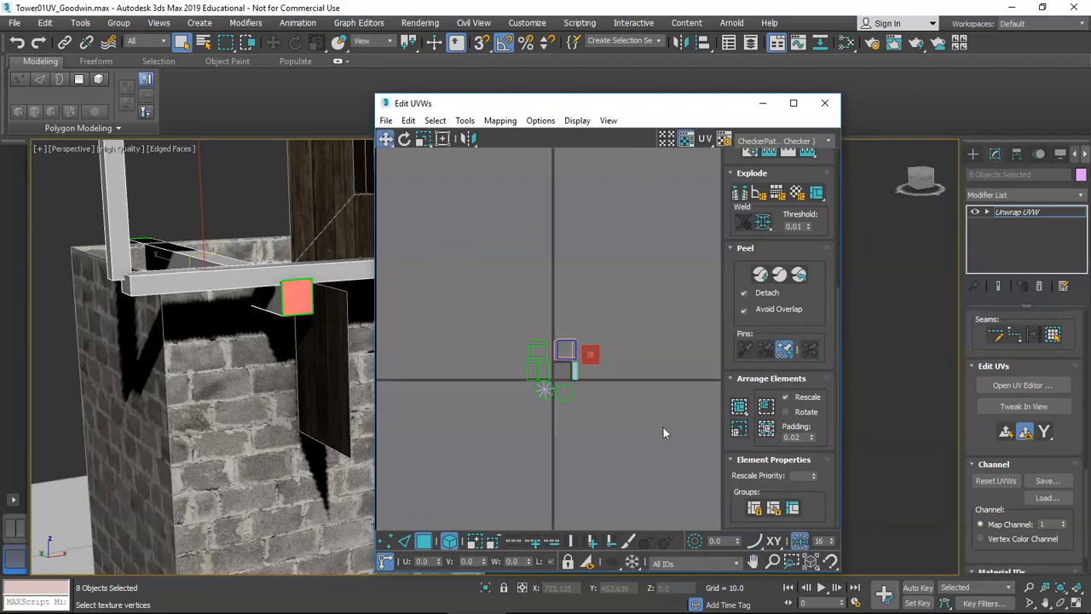
scroll(663, 427, "up", 4)
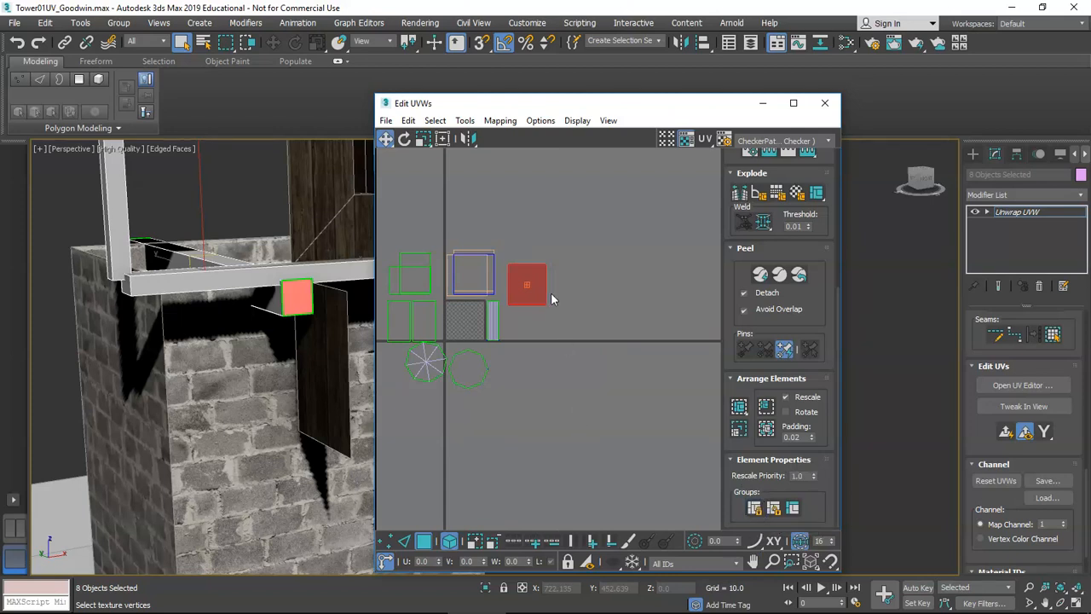
left_click_drag(534, 279, 565, 314)
middle_click_drag(565, 315, 726, 444)
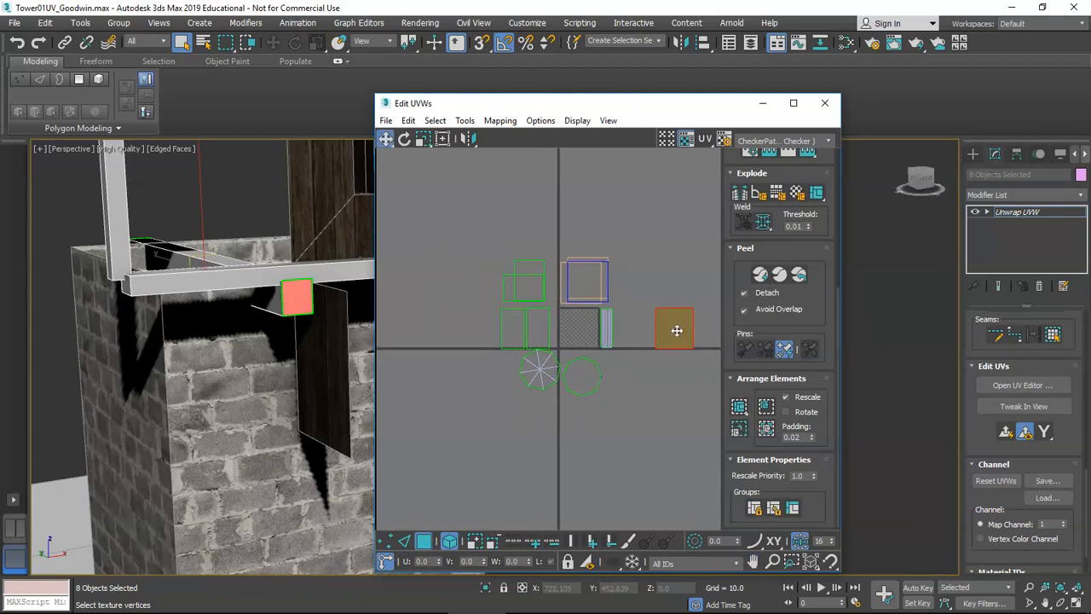
left_click_drag(679, 322, 655, 389)
Reselect the beam's end face in the perspective view.
middle_click_drag(115, 298, 164, 312)
left_click(135, 304)
scroll(128, 315, "down", 6)
scroll(164, 313, "up", 8)
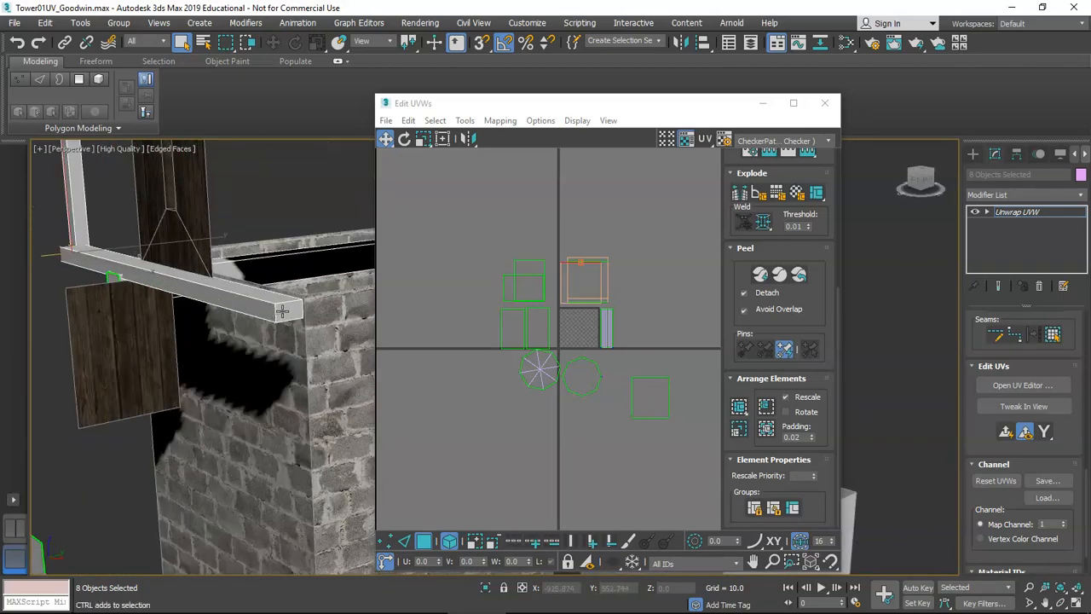
Scale the square beam-end UV element down to 96%.
left_click(1004, 433)
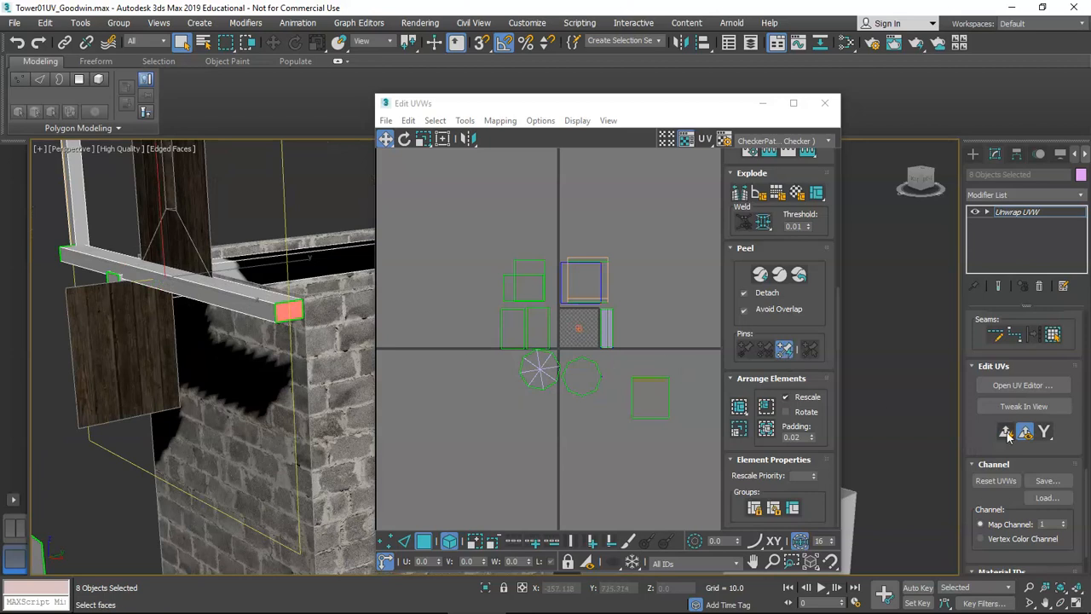
left_click_drag(1044, 431, 1047, 415)
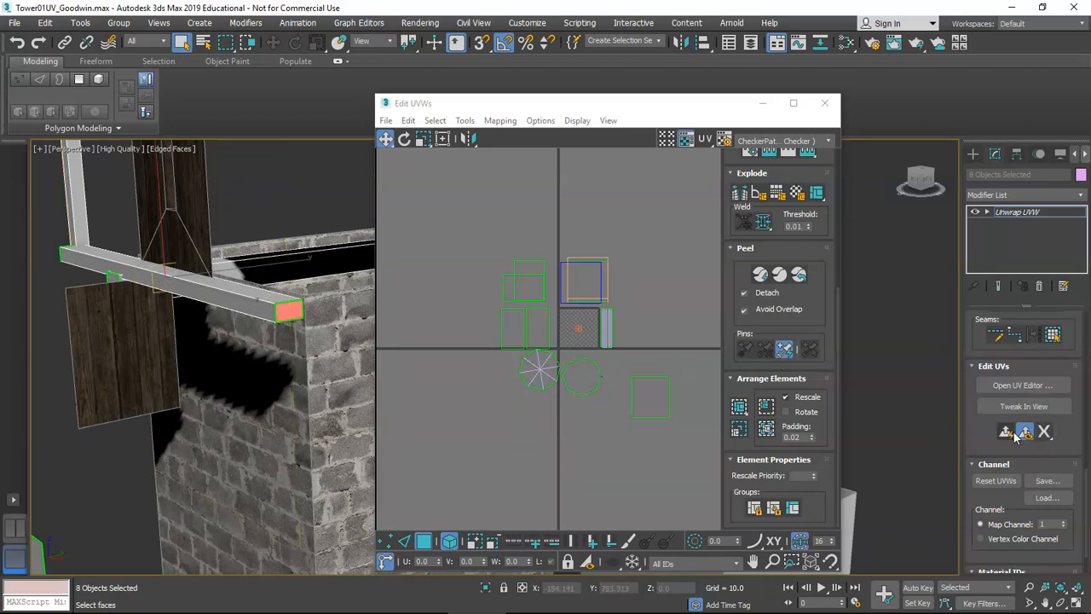
middle_click_drag(677, 372, 563, 327)
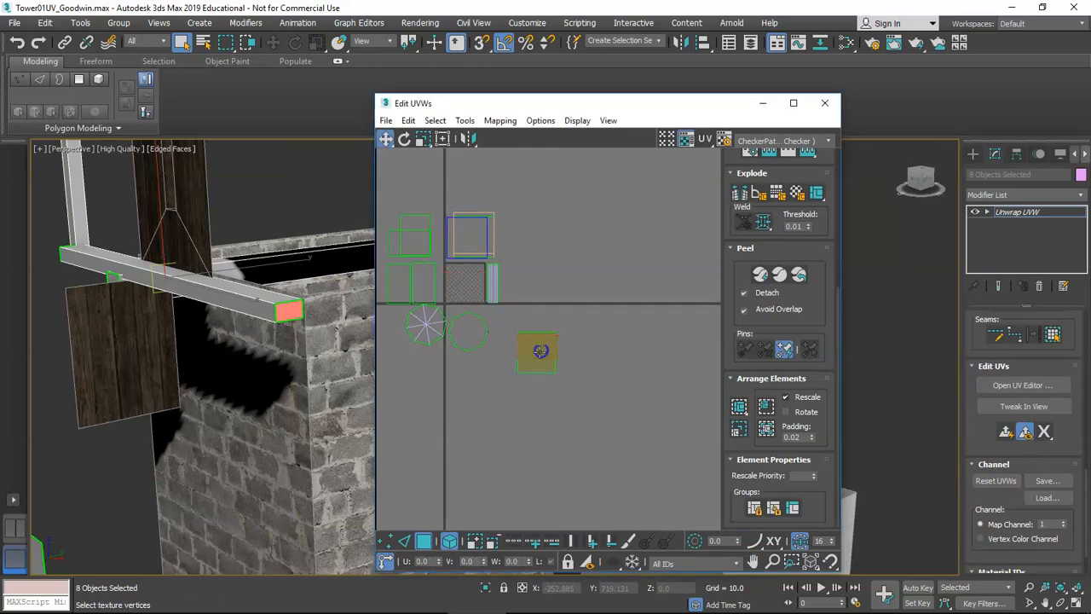
scroll(541, 350, "up", 8)
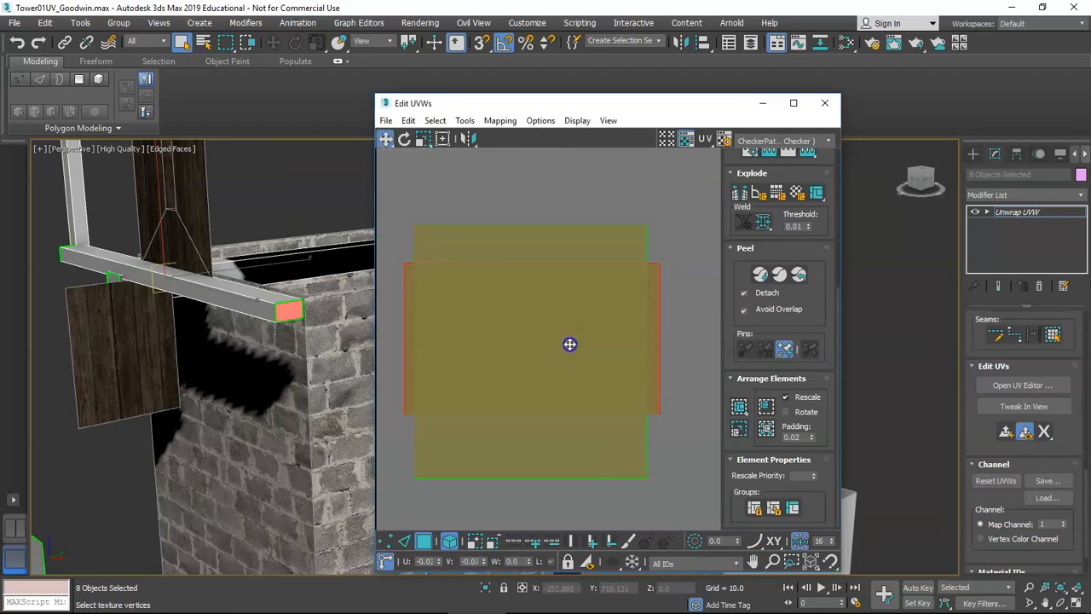
key("r")
left_click_drag(655, 322, 655, 328)
left_click(628, 338)
key("w")
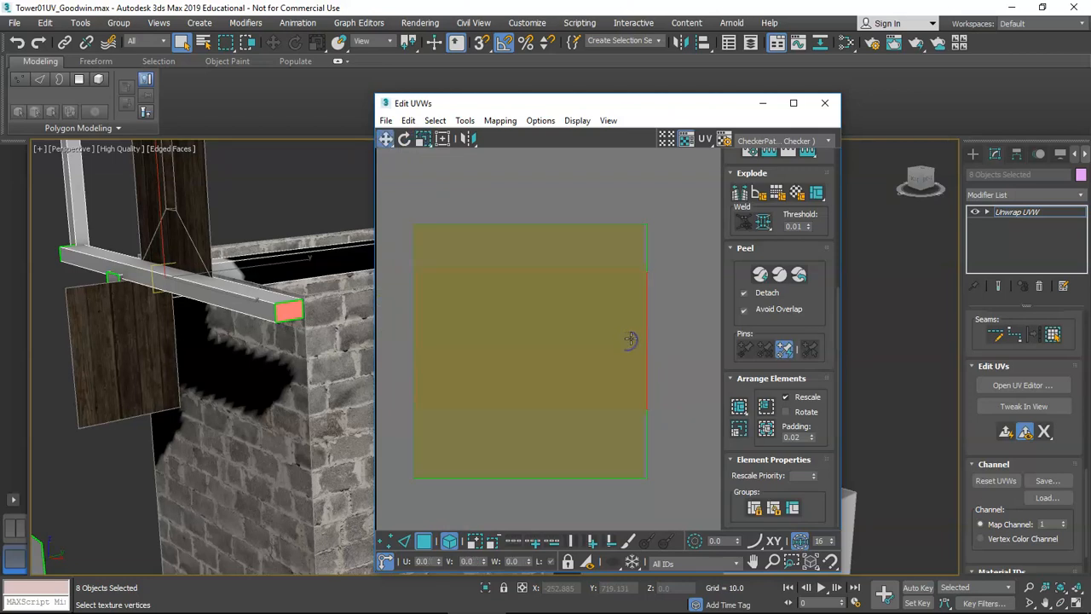
left_click(679, 339)
Select the stacked three-rectangle UV element and freeze it with Freeze Selected Subobjects.
scroll(679, 340, "down", 3)
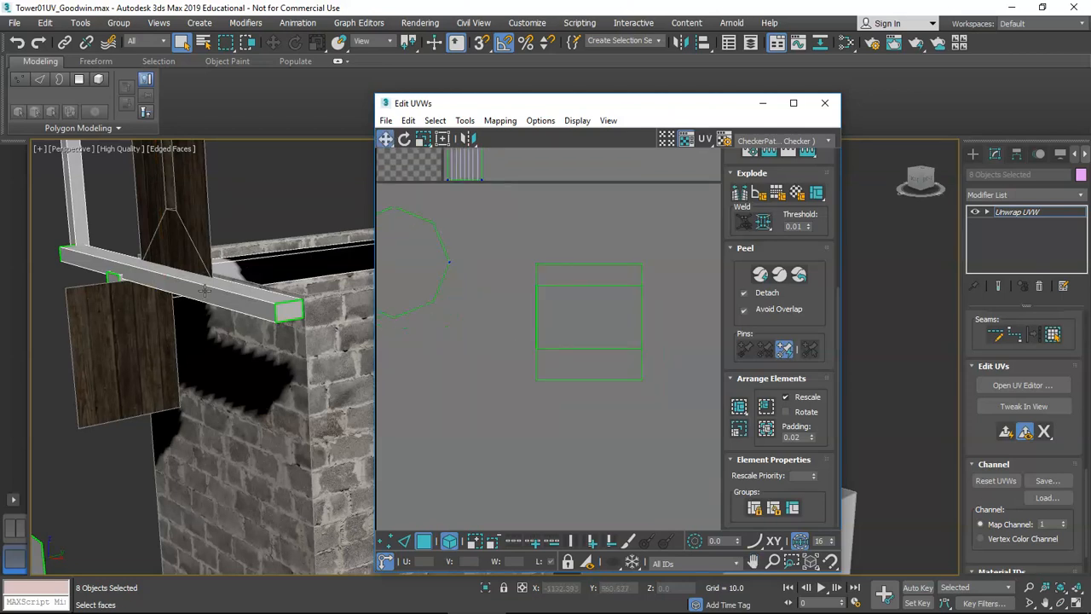
scroll(204, 290, "down", 5)
middle_click_drag(241, 290, 213, 296, "alt")
scroll(218, 296, "up", 5)
left_click(546, 310)
left_click(619, 338)
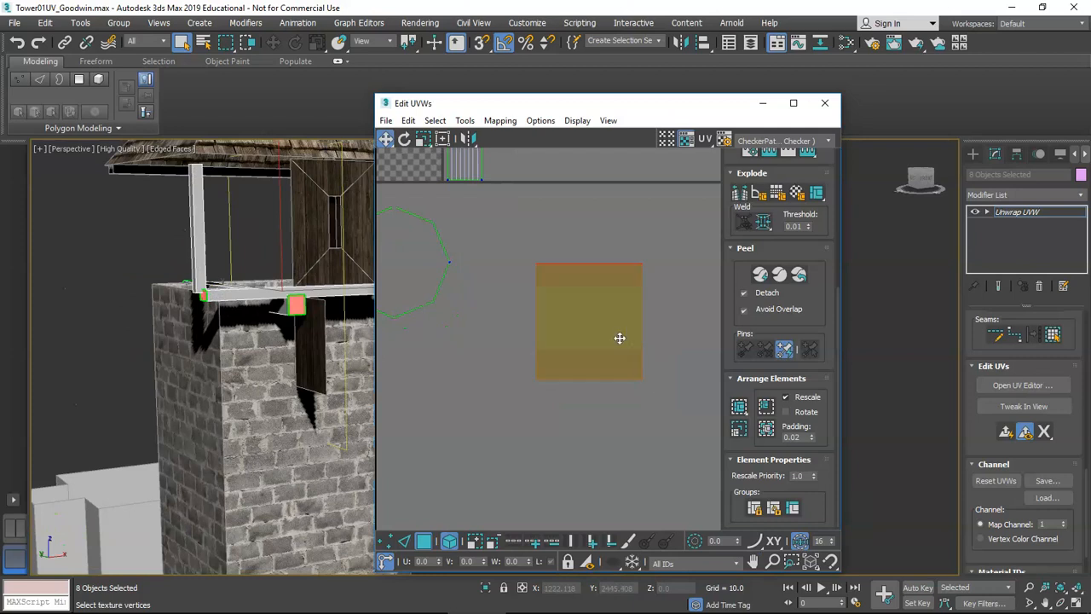
left_click(628, 316)
left_click_drag(669, 407, 668, 408)
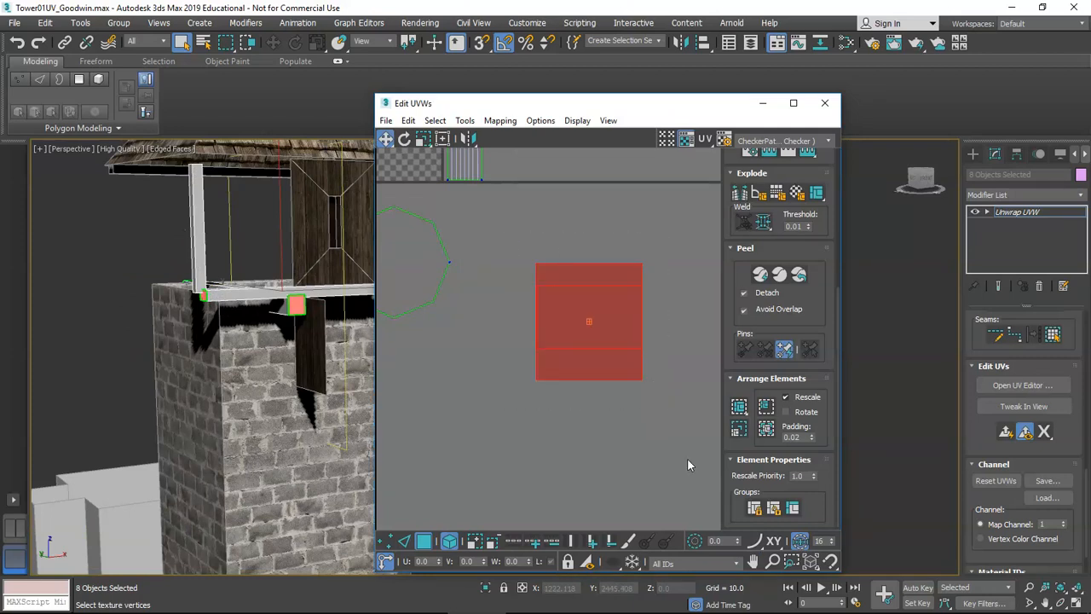
left_click(633, 564)
Select the small beam end face and add the post's top face to the selection.
middle_click_drag(163, 276, 220, 205)
scroll(201, 296, "up", 3)
scroll(192, 343, "up", 2)
left_click(192, 341)
middle_click_drag(226, 324, 229, 289, "alt")
left_click(303, 207, "ctrl")
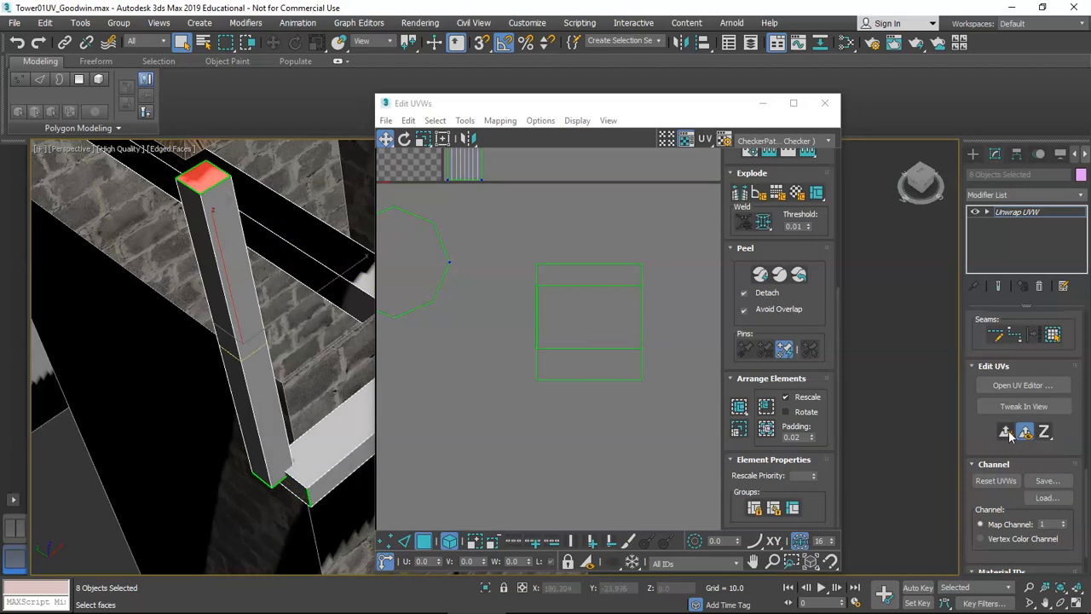
Select the rectangular UV faces and nudge them slightly upward.
left_click_drag(492, 233, 623, 375)
scroll(623, 375, "up", 3)
left_click_drag(608, 325, 600, 315)
key("r")
key("w")
scroll(590, 317, "down", 4)
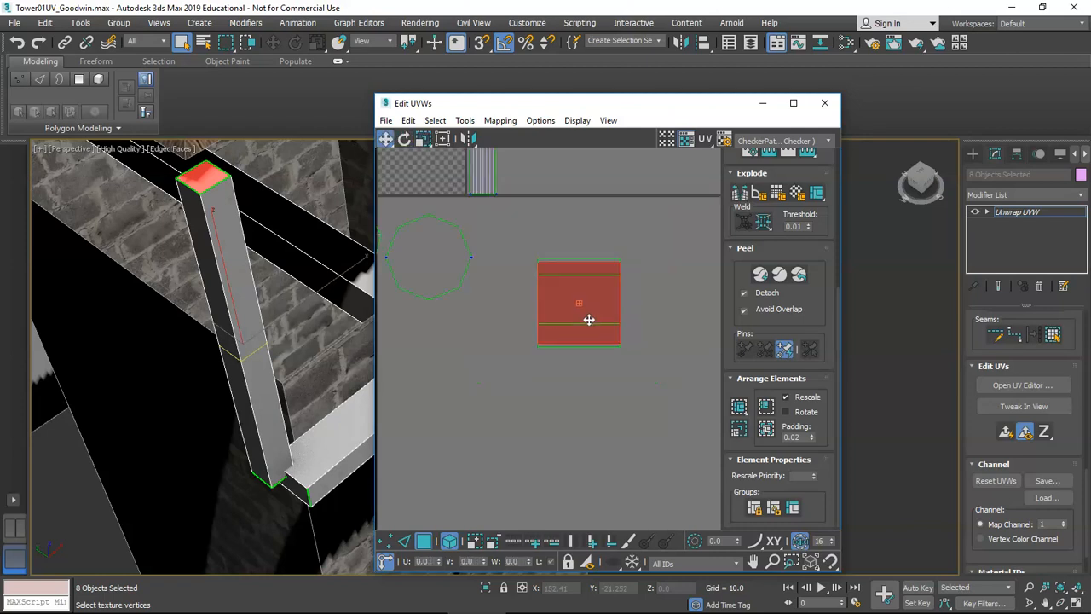
left_click(491, 354)
scroll(242, 299, "down", 4)
middle_click_drag(526, 368, 485, 372)
Marquee-select all the rectangular UV faces and bind them with Group Selected.
middle_click_drag(303, 359, 217, 339)
scroll(224, 341, "up", 1)
middle_click_drag(492, 299, 495, 312)
left_click(545, 297)
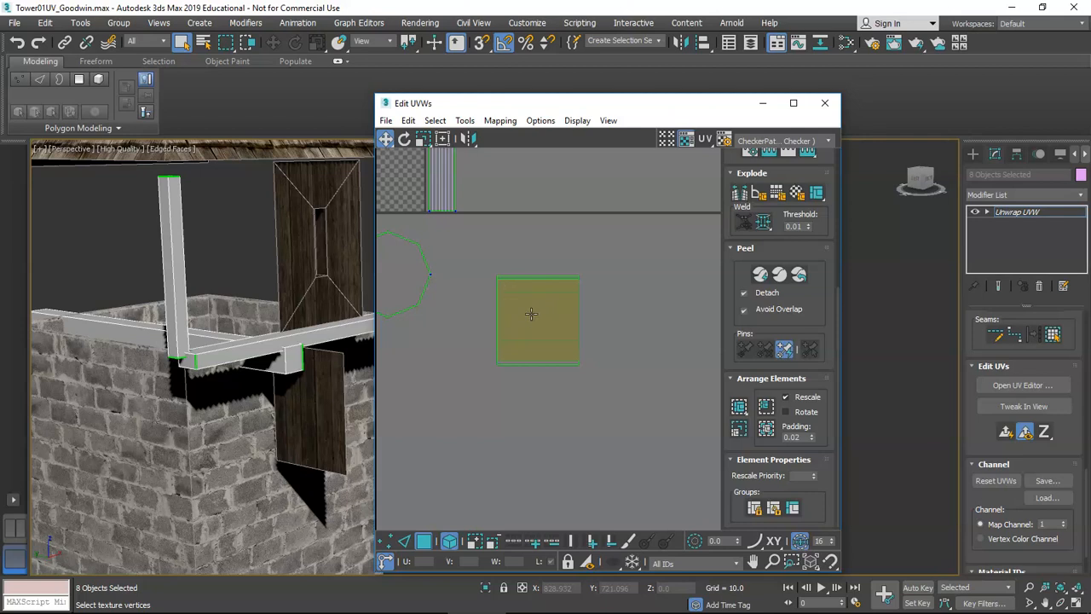
left_click_drag(608, 393, 616, 394)
left_click(629, 403)
left_click_drag(631, 562, 633, 593)
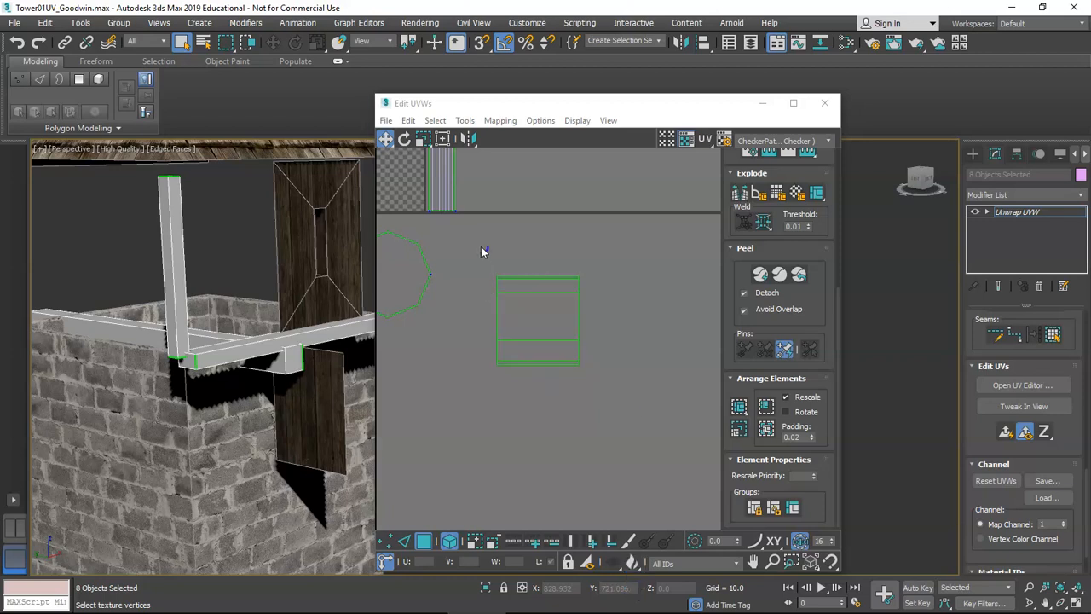
left_click_drag(480, 247, 644, 426)
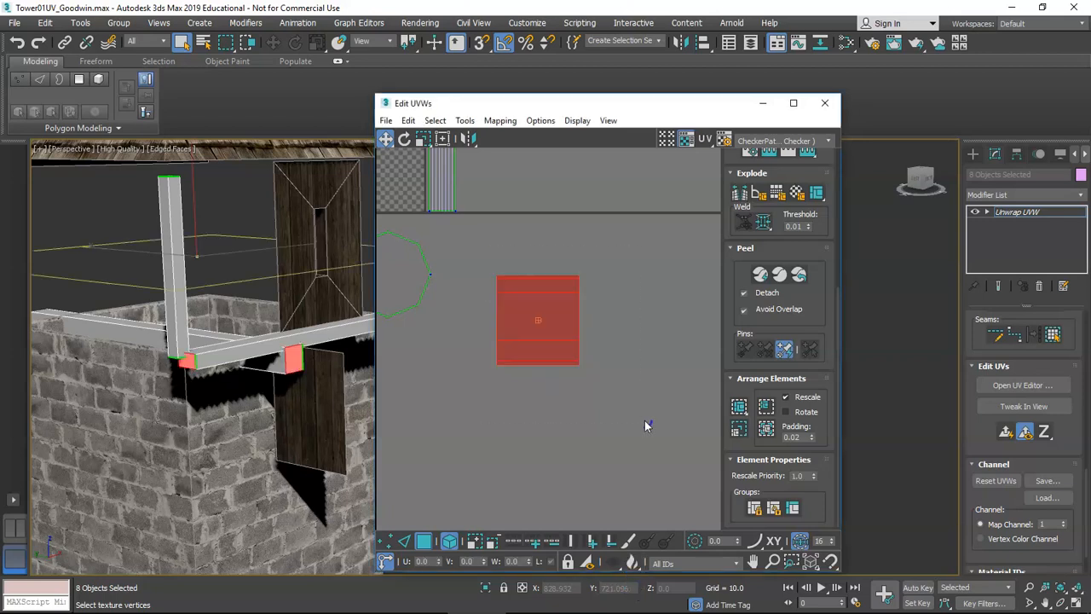
left_click(757, 510)
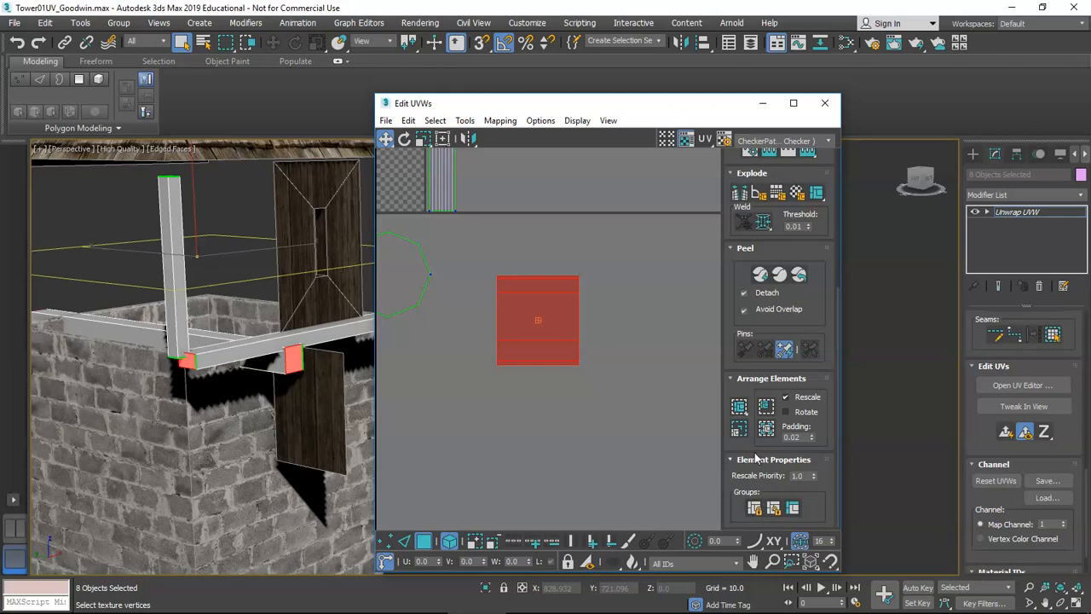
Move the square UV piece up to the top-right of the layout.
scroll(236, 315, "down", 5)
mouse_move(256, 329)
middle_mouse_down("alt")
mouse_move(241, 333)
mouse_move(261, 339)
middle_mouse_up("alt")
scroll(240, 332, "up", 5)
left_click(561, 410)
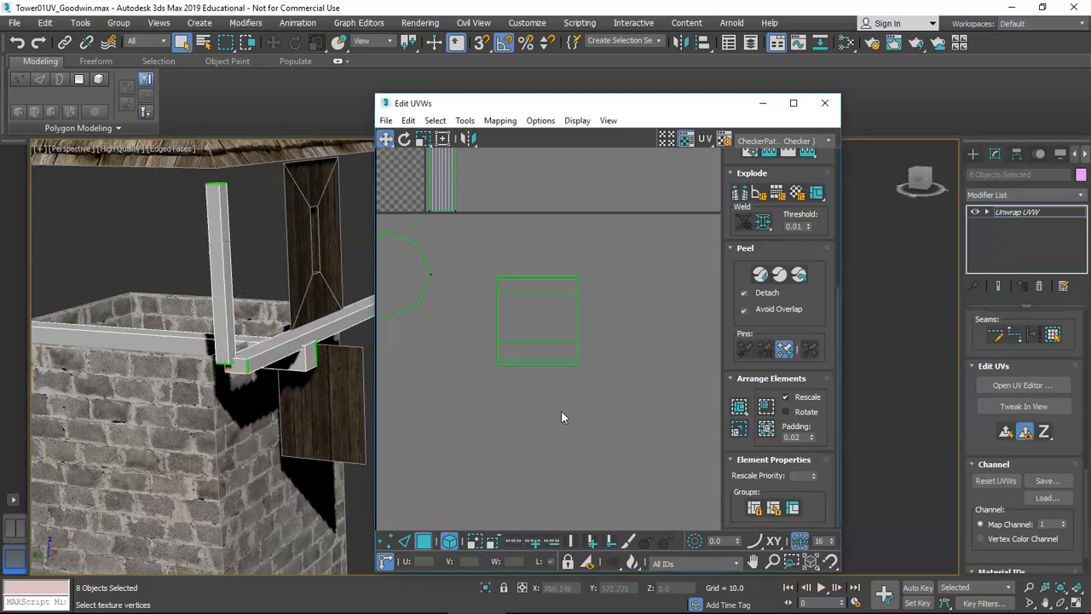
scroll(555, 395, "down", 4)
middle_click_drag(555, 395, 594, 402)
scroll(516, 281, "up", 2)
left_click(510, 276)
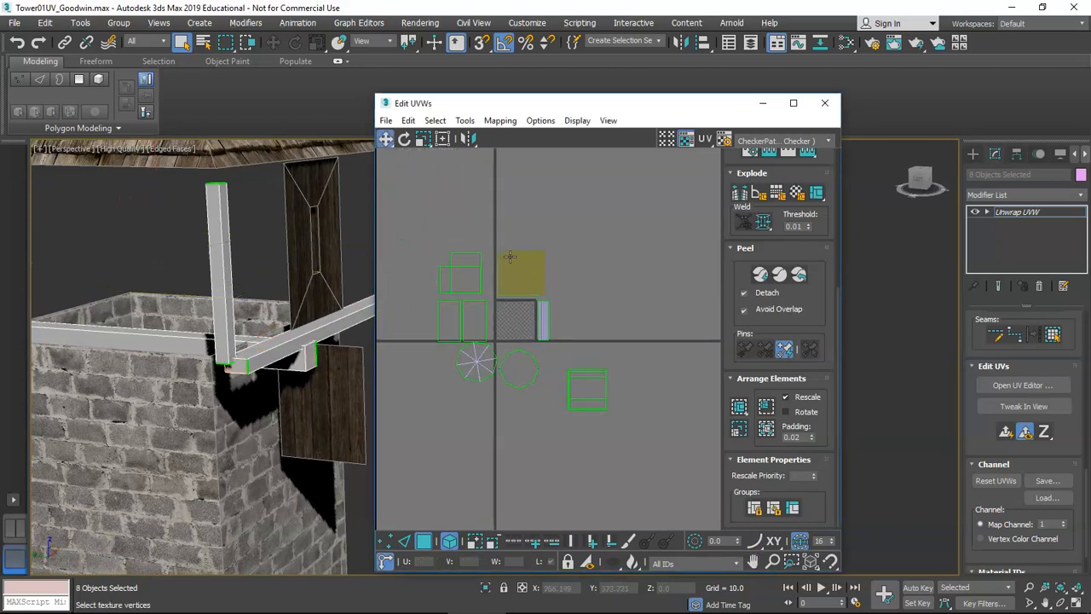
scroll(507, 279, "up", 2)
left_click(538, 302)
left_click_drag(538, 302, 577, 244)
mouse_move(282, 311)
middle_mouse_down("alt")
mouse_move(293, 313)
mouse_move(263, 312)
mouse_move(336, 281)
mouse_move(275, 310)
mouse_move(290, 306)
middle_mouse_up("alt")
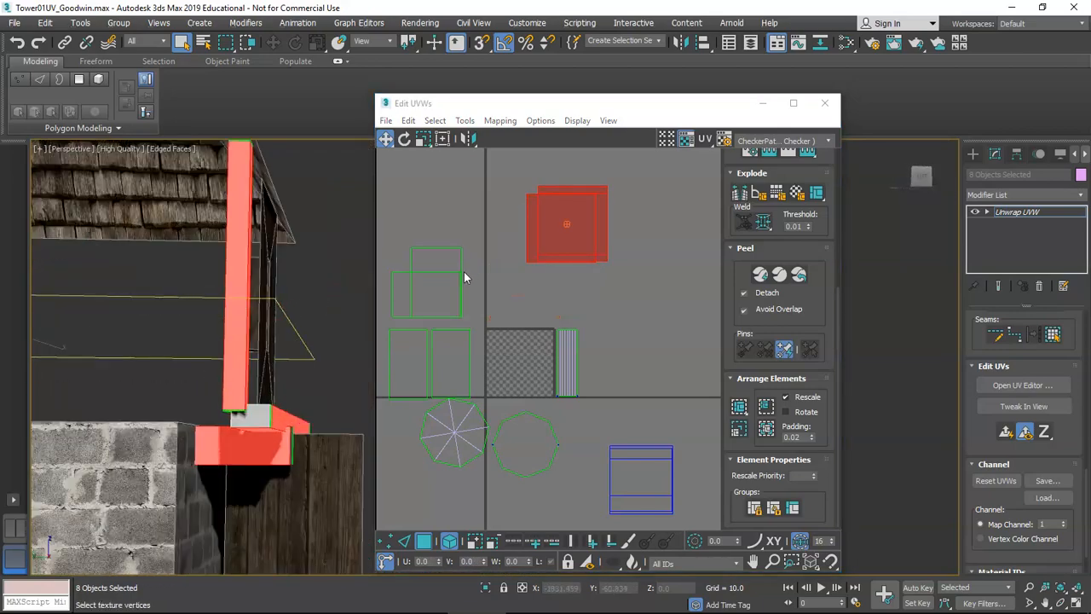
middle_click_drag(217, 292, 559, 299, "alt")
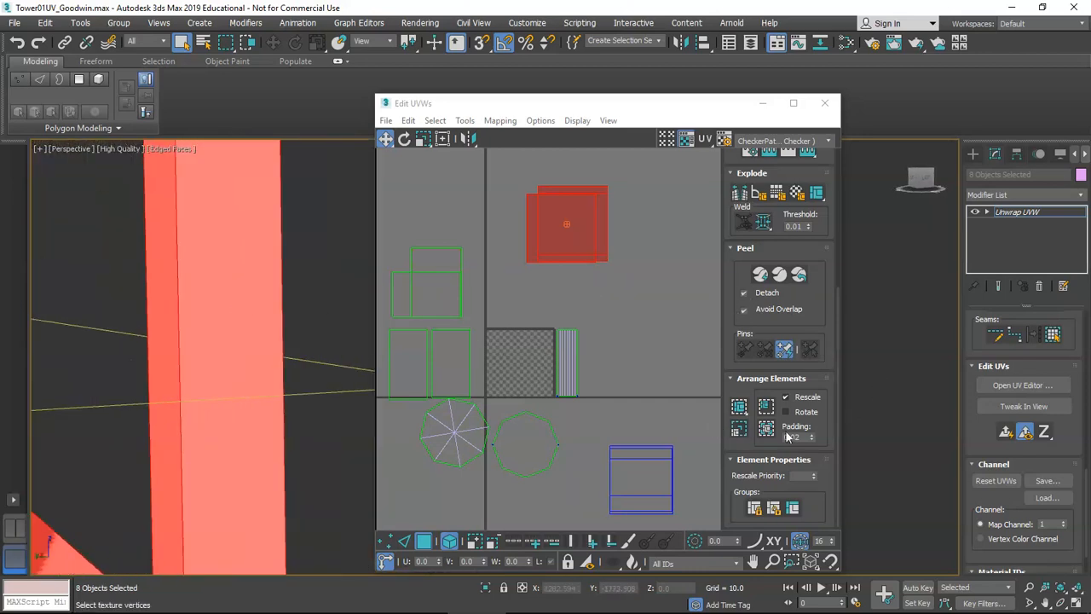
scroll(631, 436, "down", 3)
scroll(1007, 432, "down", 2)
In Edge mode, convert the post's left edge into a seam.
scroll(1037, 454, "up", 5)
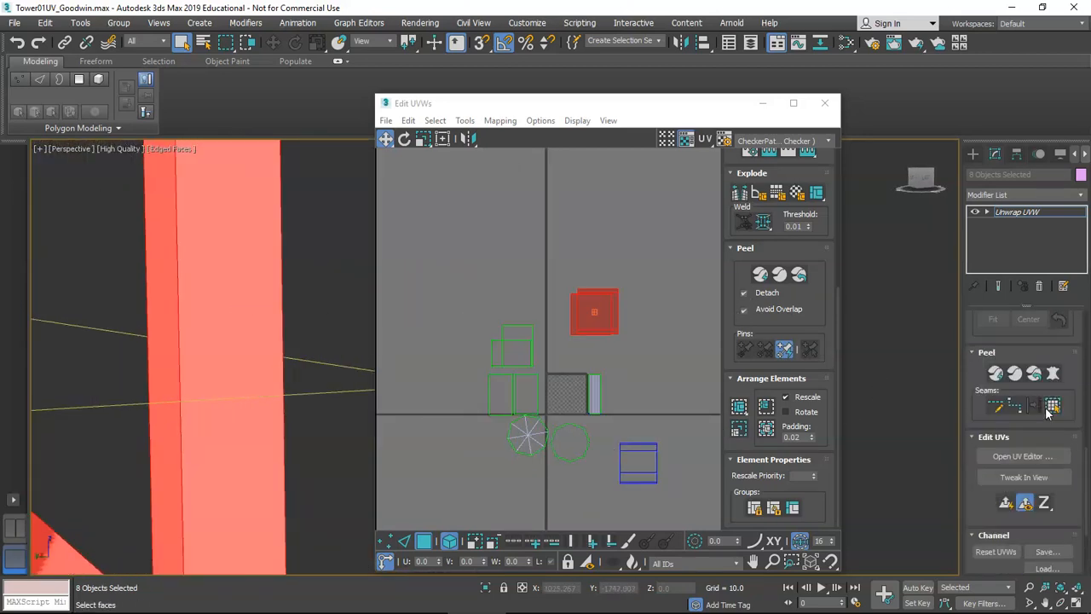
middle_click_drag(290, 362, 283, 382, "alt")
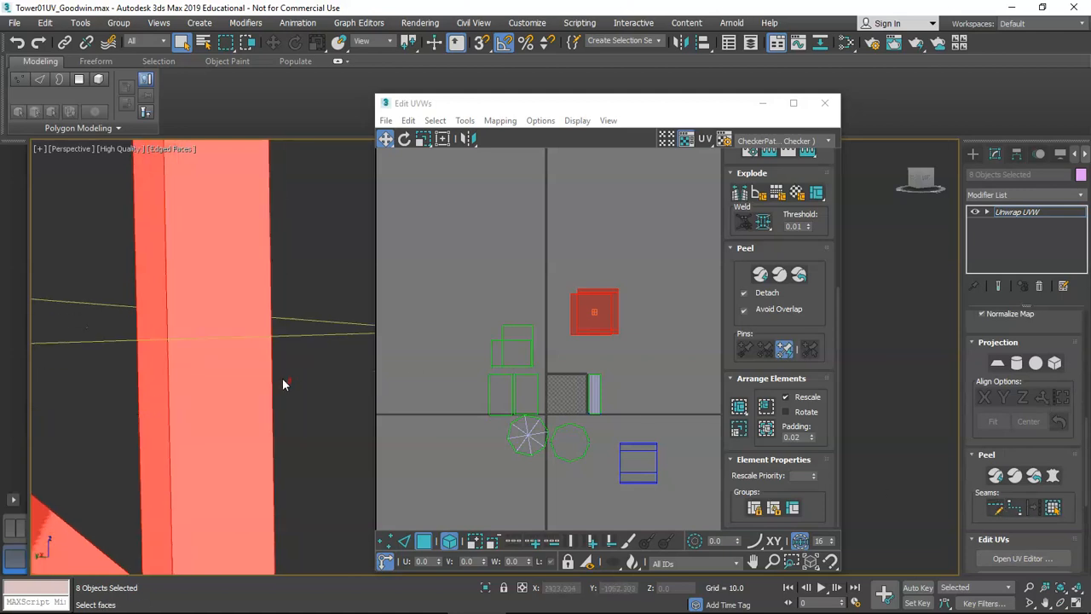
scroll(377, 492, "down", 4)
middle_click_drag(321, 475, 231, 419)
key("2")
left_click(223, 396)
left_click(1031, 507)
Convert the beam's diagonal edge into a seam and return to Polygon mode.
middle_click_drag(268, 396, 242, 349, "alt")
left_click(237, 343)
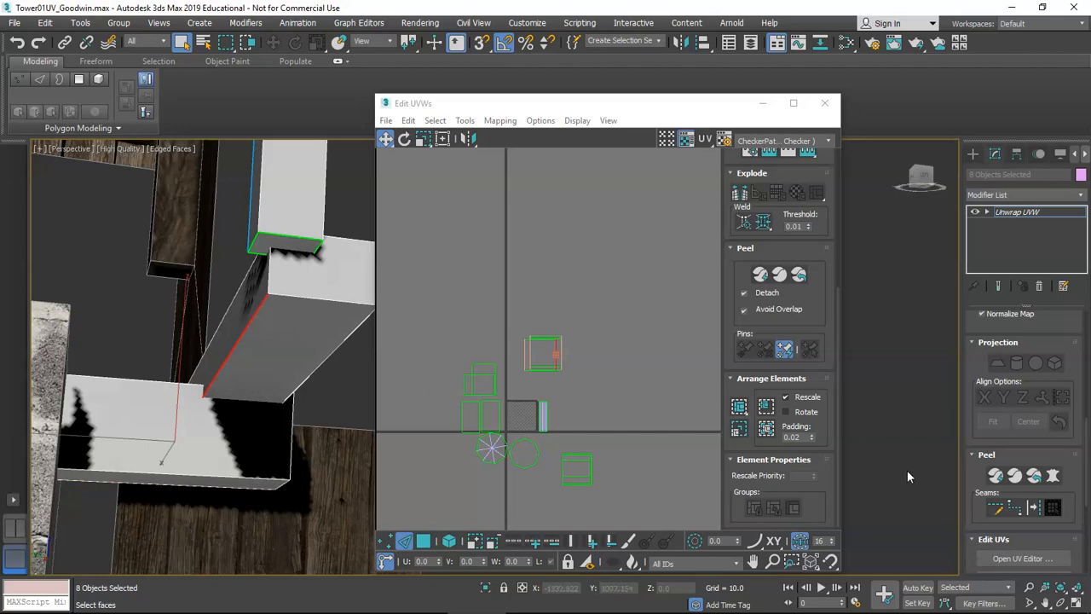
middle_click_drag(239, 358, 242, 418, "alt")
middle_click_drag(211, 378, 256, 373, "alt")
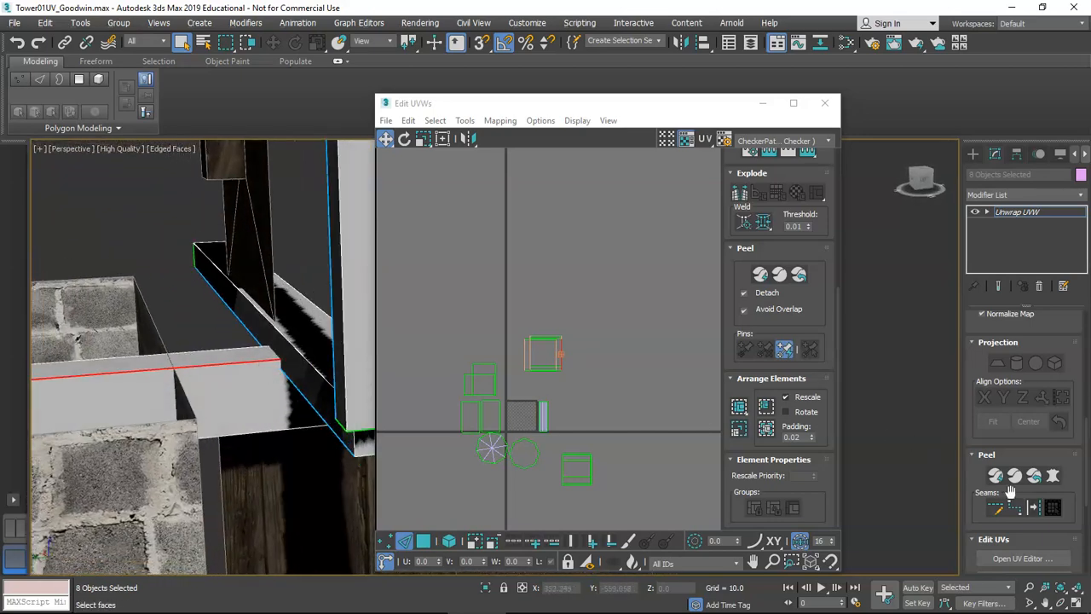
left_click(1034, 510)
middle_click_drag(213, 328, 220, 360, "alt")
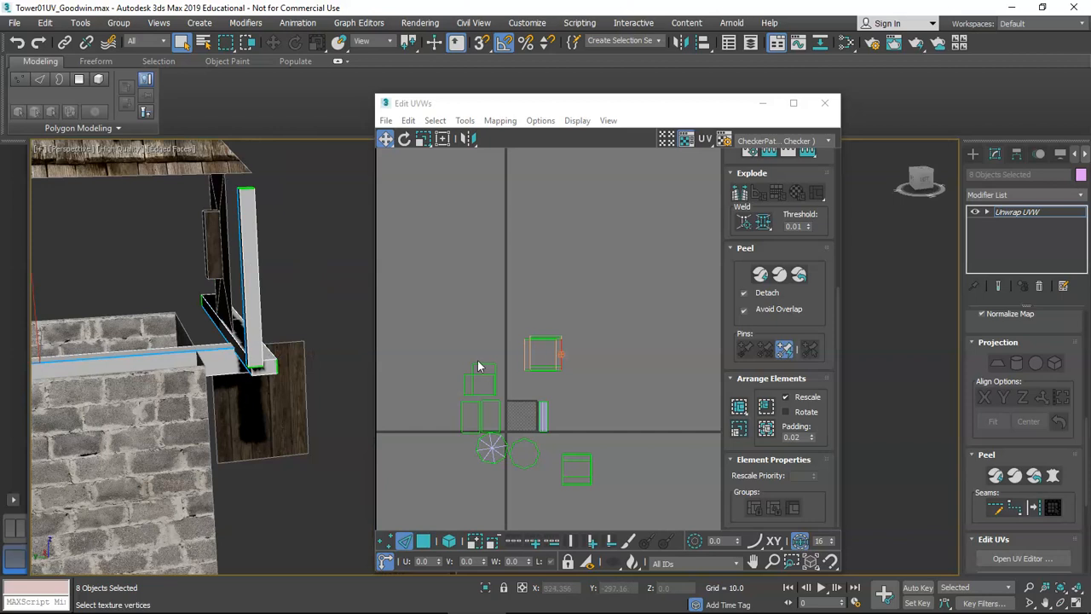
left_click(423, 541)
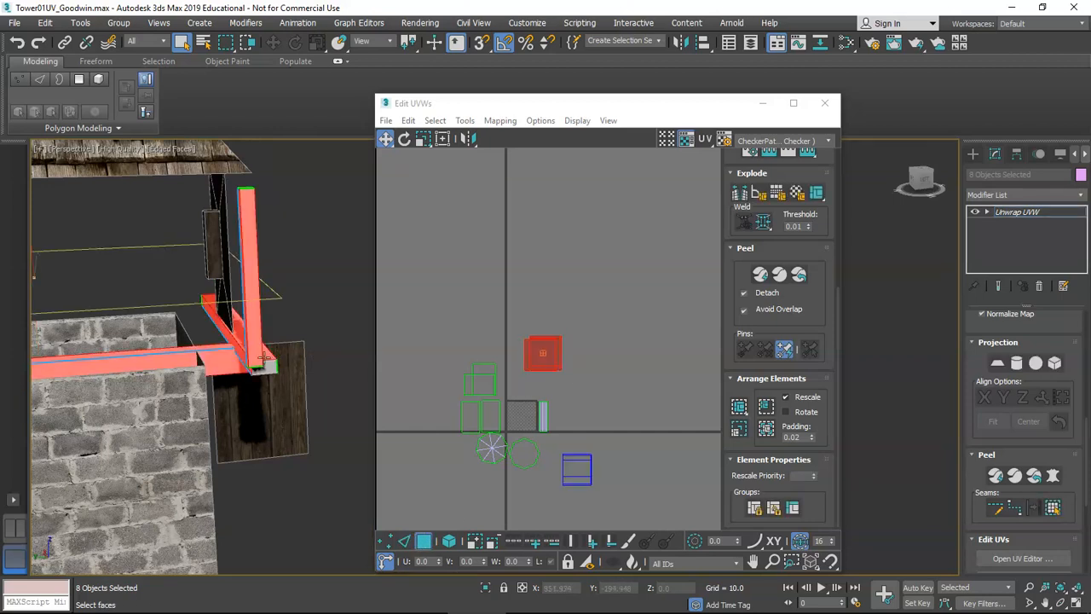
Quick Peel the selected post and beam faces and inspect the unfolded strips.
middle_click_drag(213, 358, 256, 350, "alt")
scroll(529, 357, "up", 2)
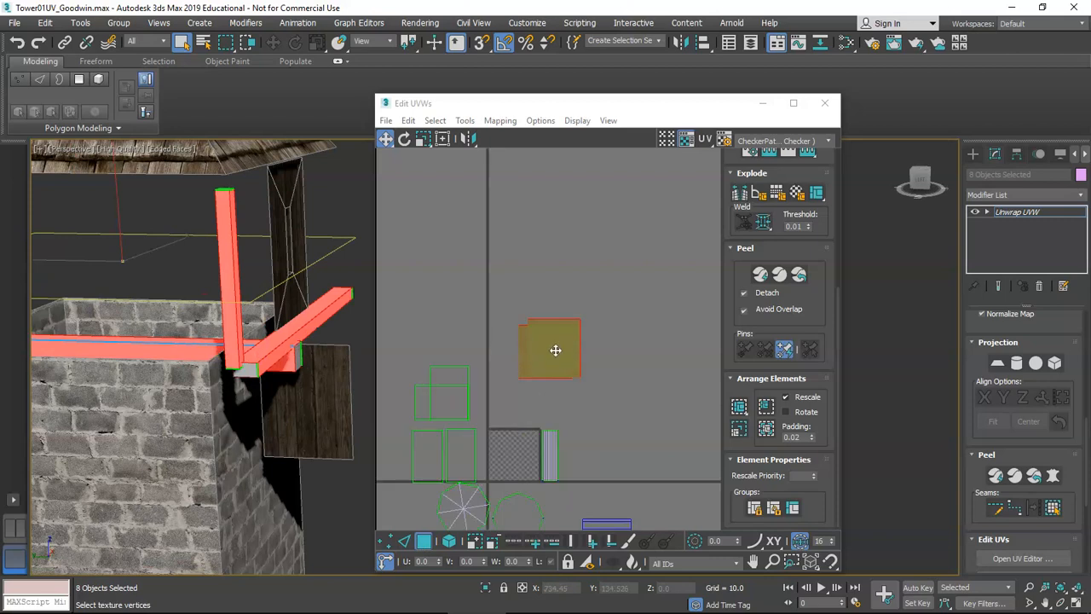
scroll(584, 361, "up", 2)
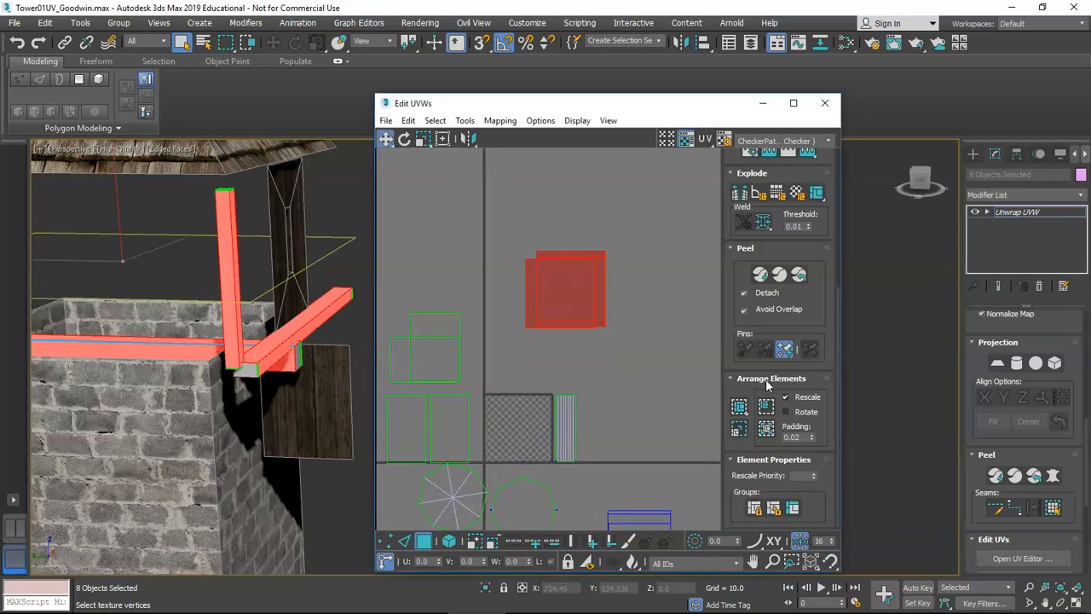
left_click(761, 274)
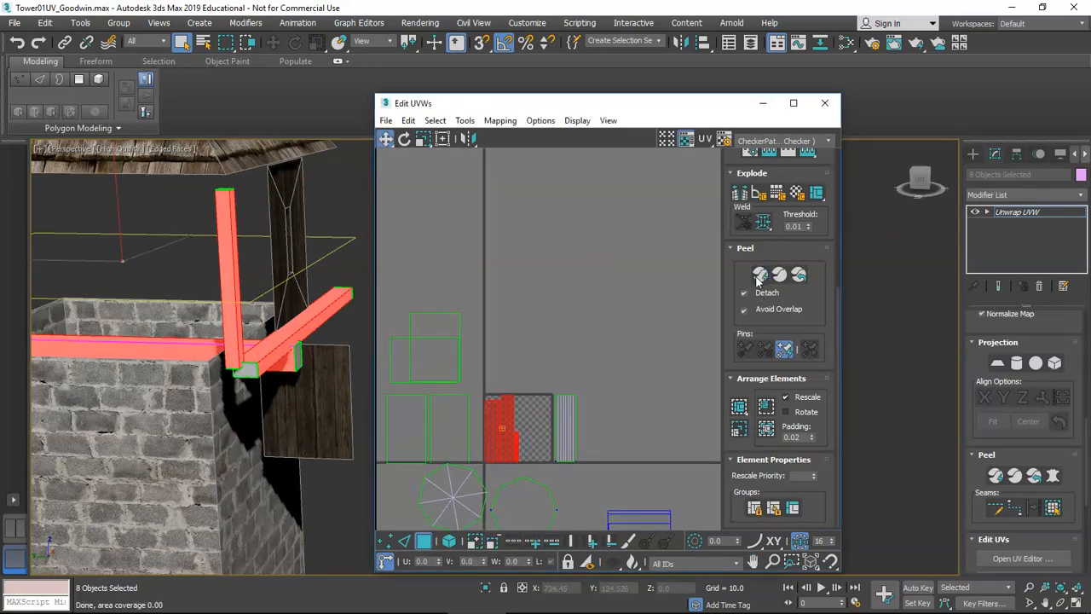
scroll(498, 413, "up", 6)
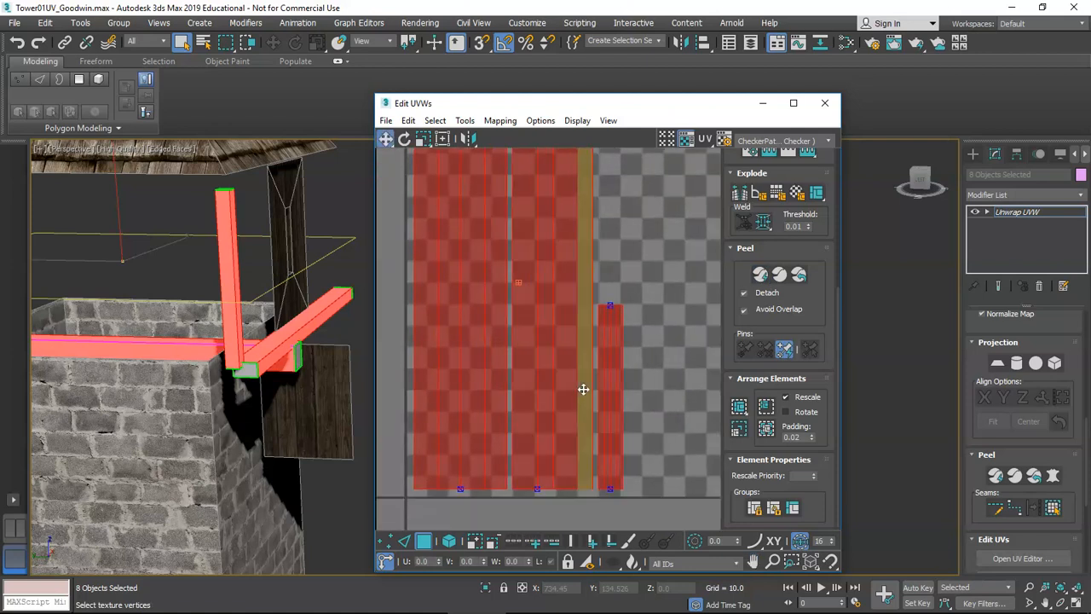
scroll(588, 392, "down", 3)
left_click(512, 477)
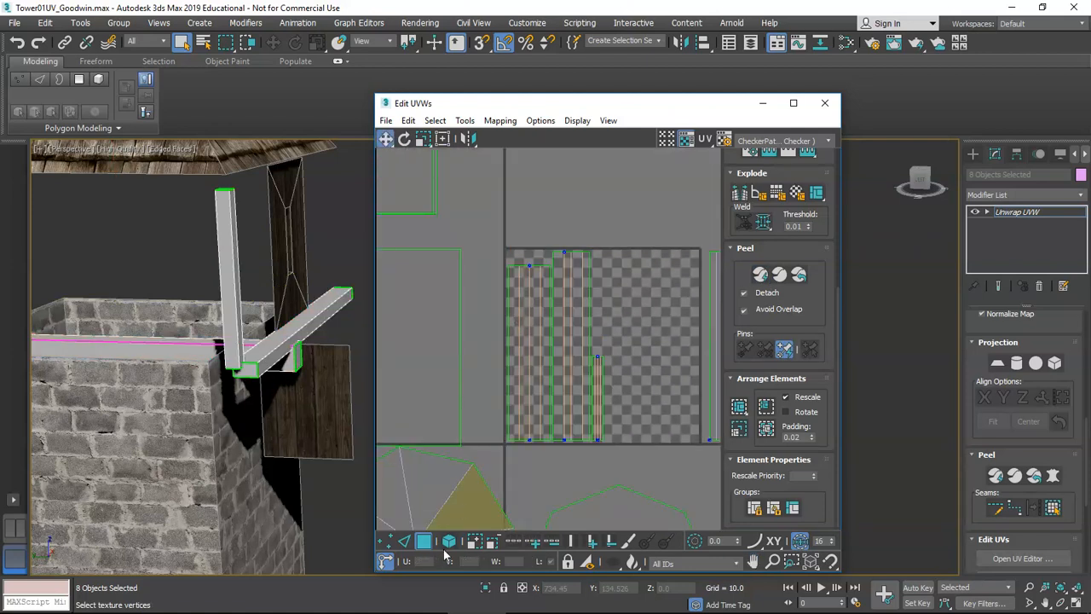
left_click(539, 357)
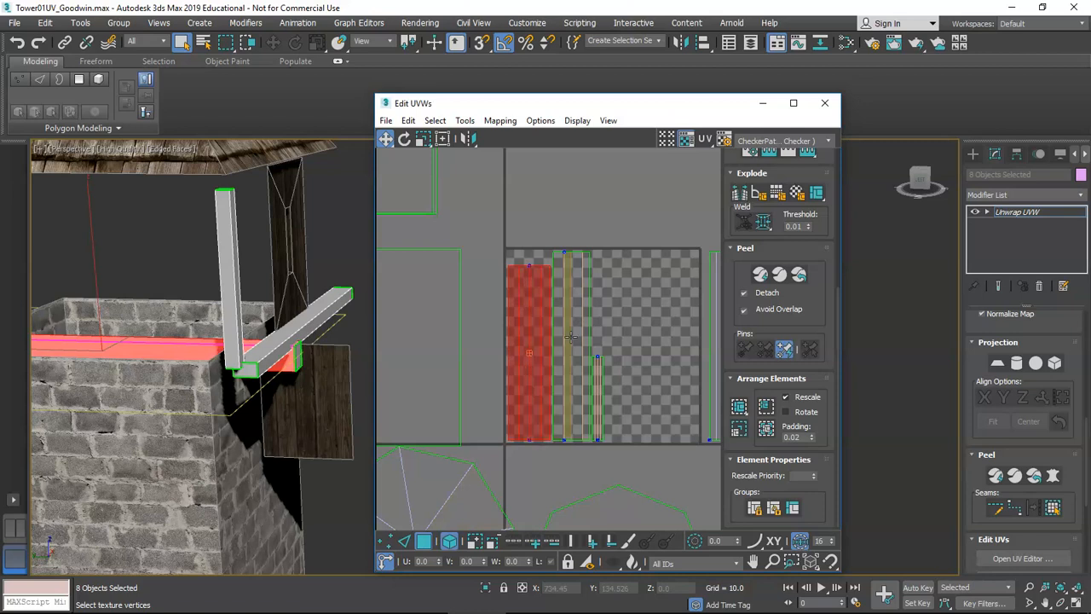
left_click(571, 336)
left_click(599, 375)
Repack the unfolded UV pieces with Pack: Custom.
scroll(600, 375, "down", 3)
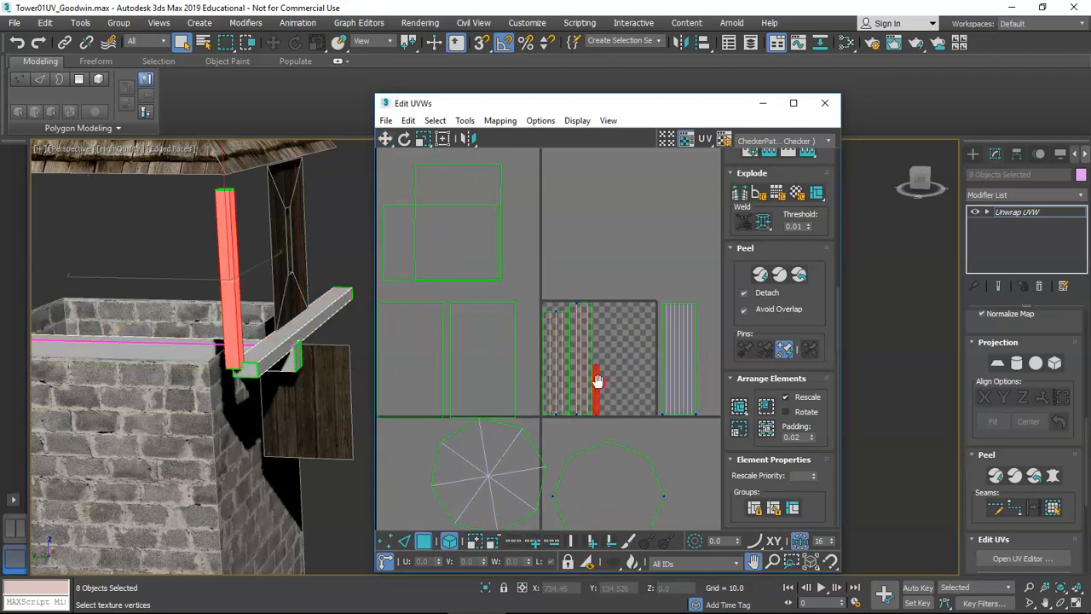
scroll(573, 402, "down", 1)
middle_click_drag(572, 402, 617, 404)
scroll(626, 345, "down", 2)
scroll(616, 360, "up", 3)
scroll(610, 354, "down", 4)
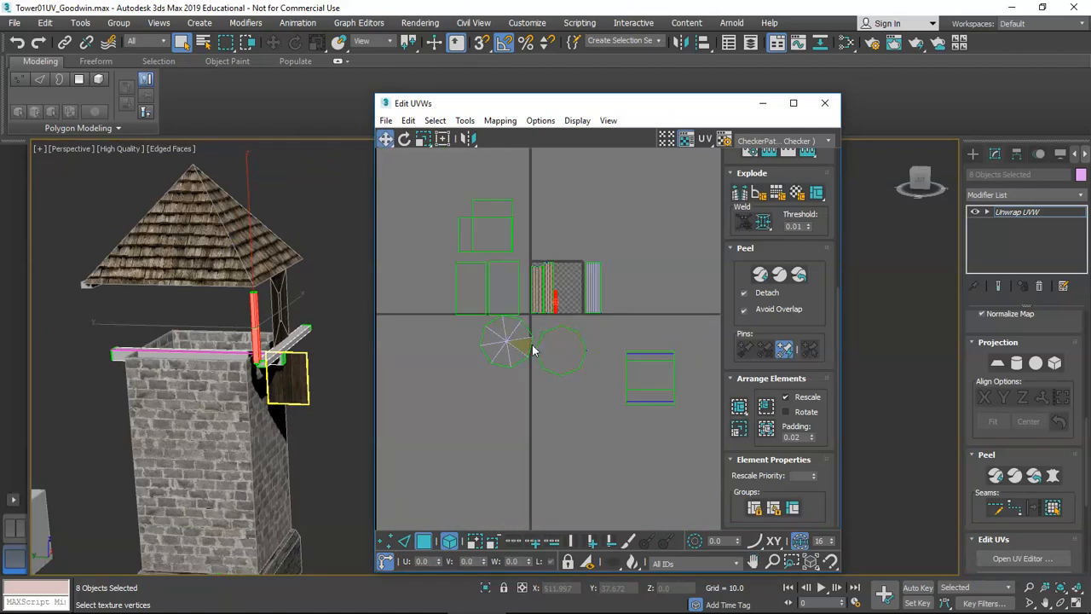
scroll(533, 349, "down", 1)
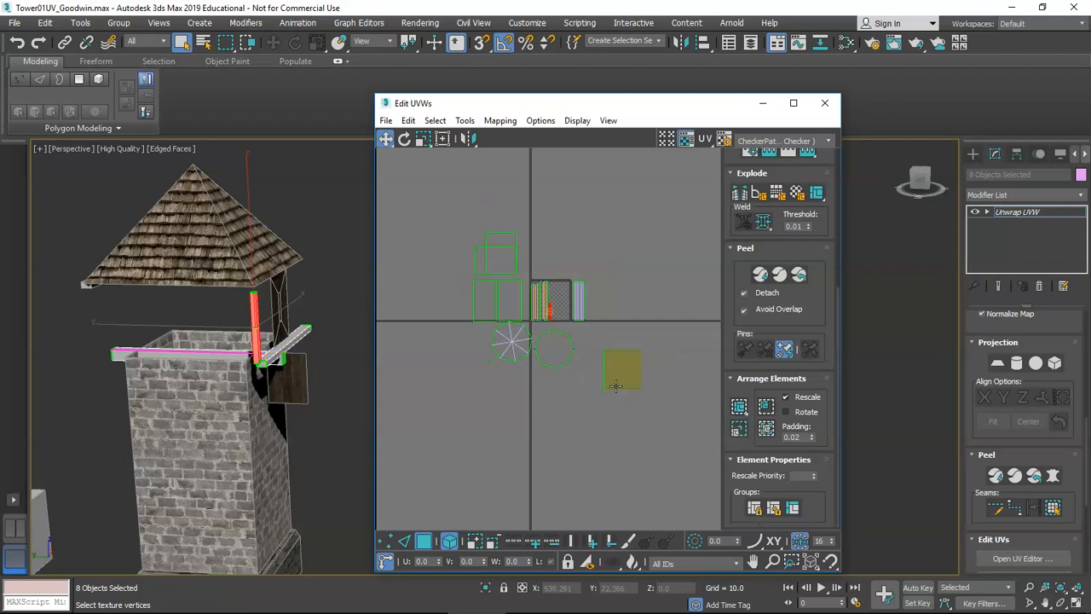
left_click(739, 409)
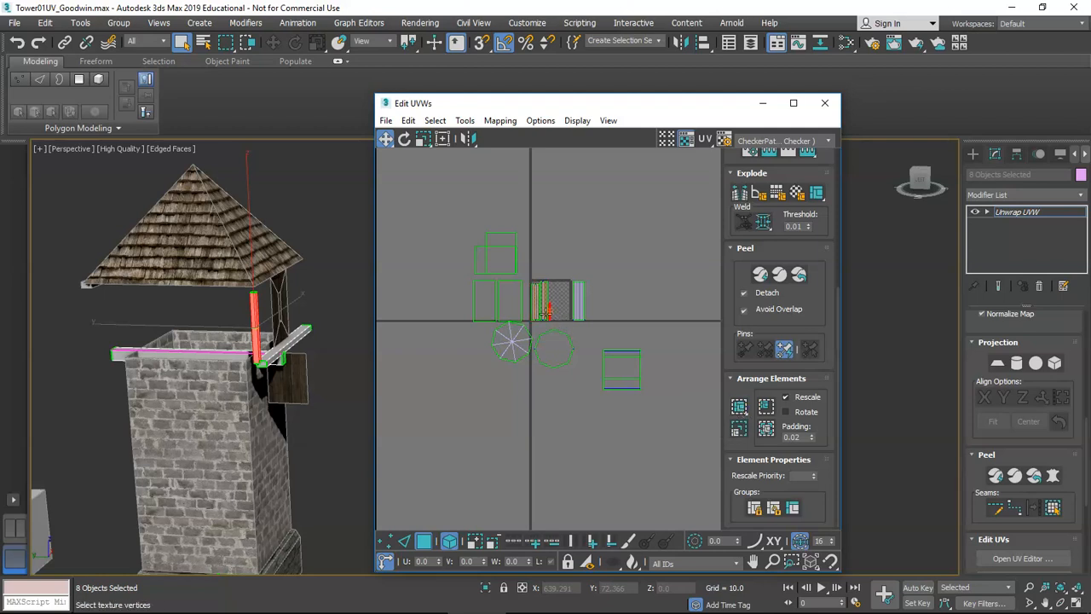
Select all UV elements with Ctrl+A and Pack: Custom them into one tile at 0.02 padding.
left_click(618, 291)
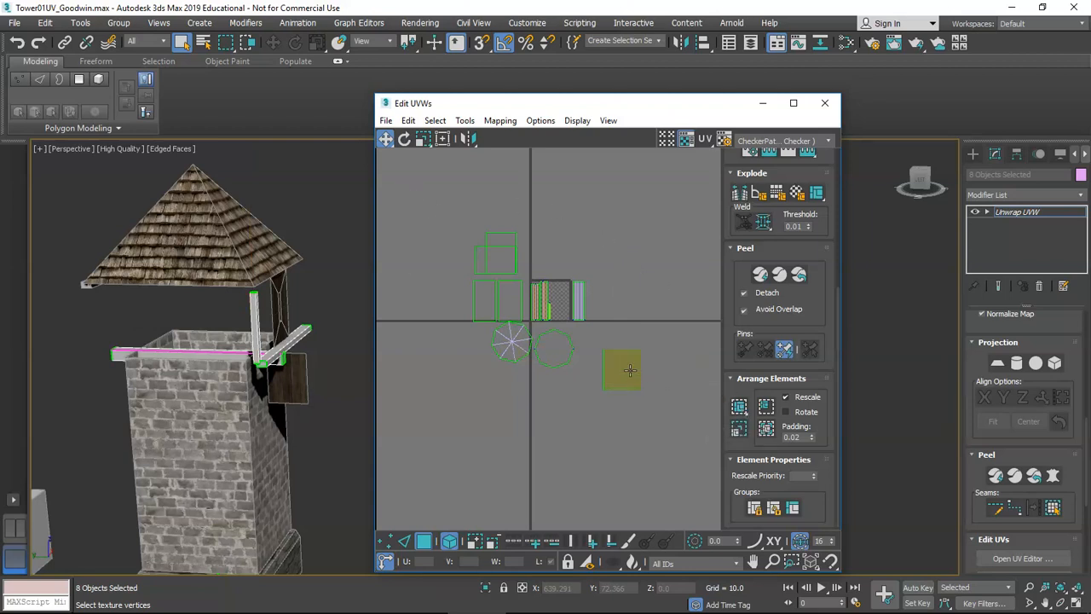
key("ctrl+a")
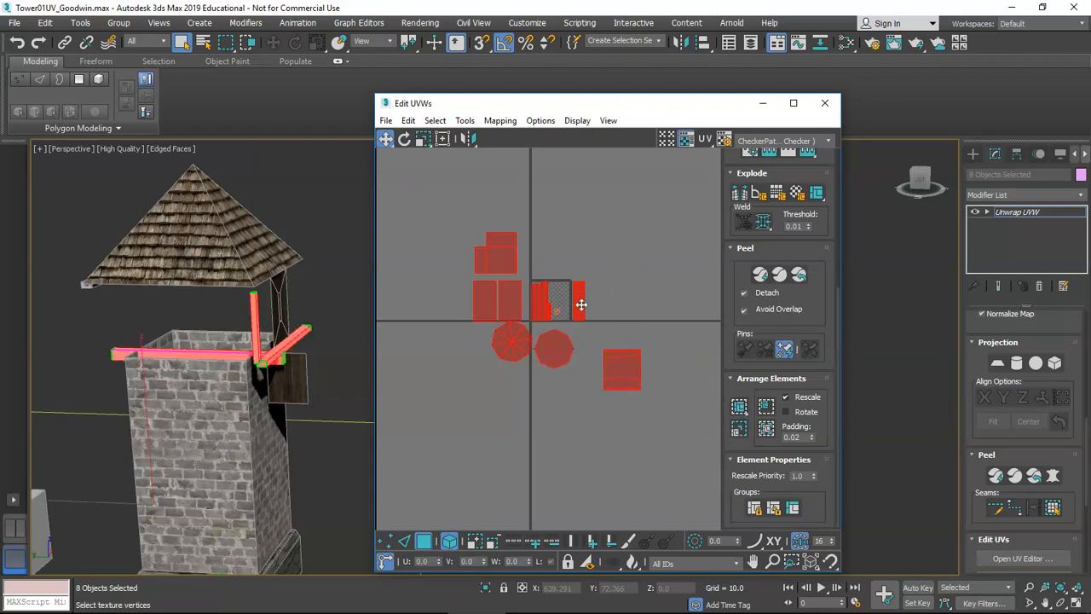
left_click(739, 408)
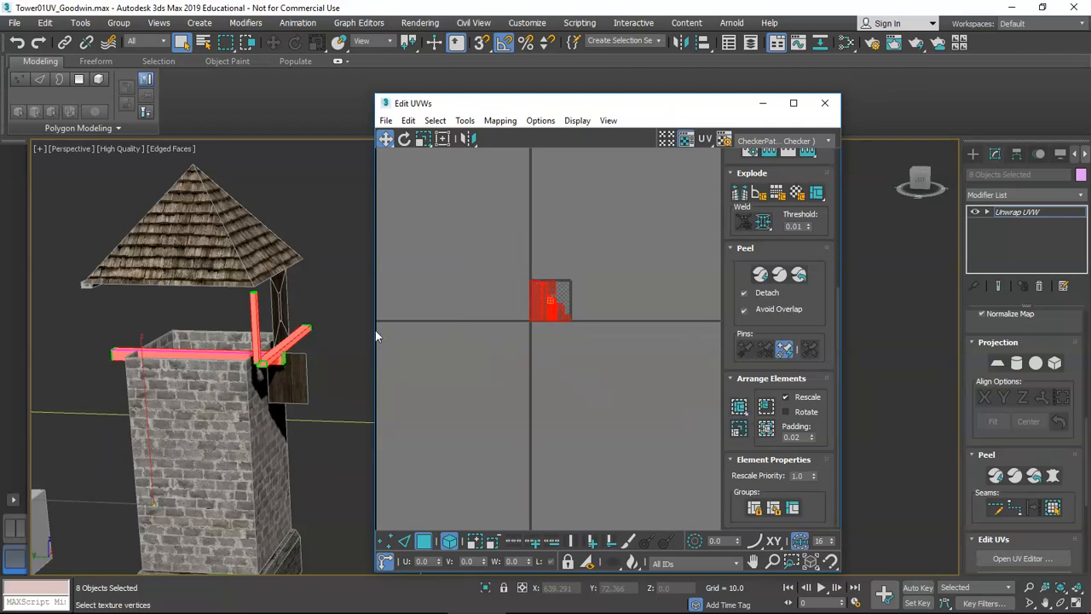
scroll(256, 401, "down", 3)
mouse_move(256, 401)
middle_mouse_down("alt")
mouse_move(247, 409)
mouse_move(258, 417)
middle_mouse_up("alt")
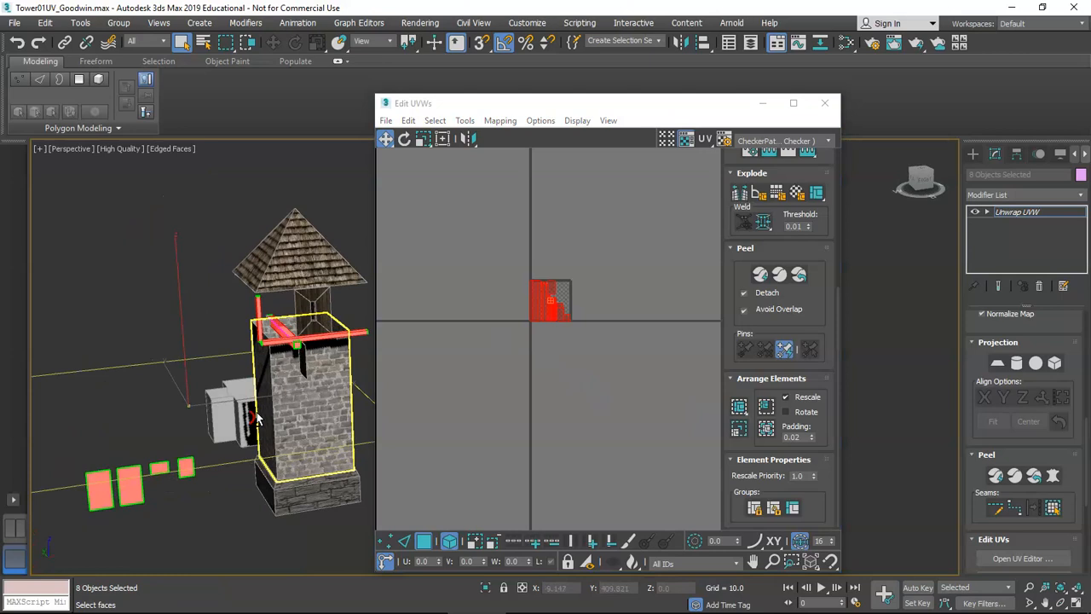
scroll(550, 298, "up", 10)
scroll(625, 278, "up", 2)
scroll(601, 275, "down", 4)
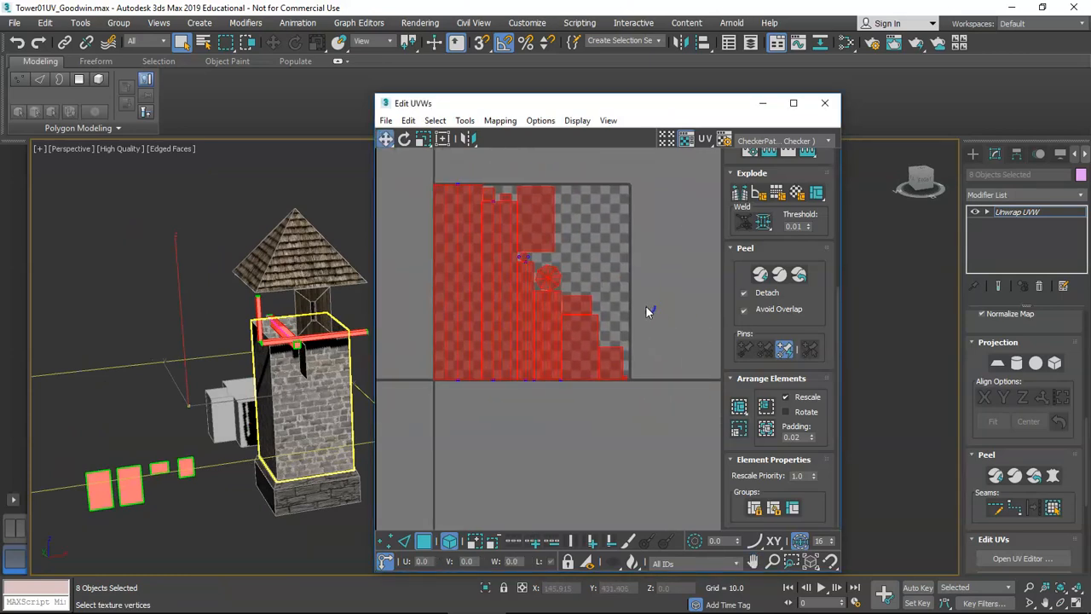
Move the long UV strips to the tile's right edge and shift the olive element down-left.
left_click(646, 311)
scroll(524, 298, "up", 2)
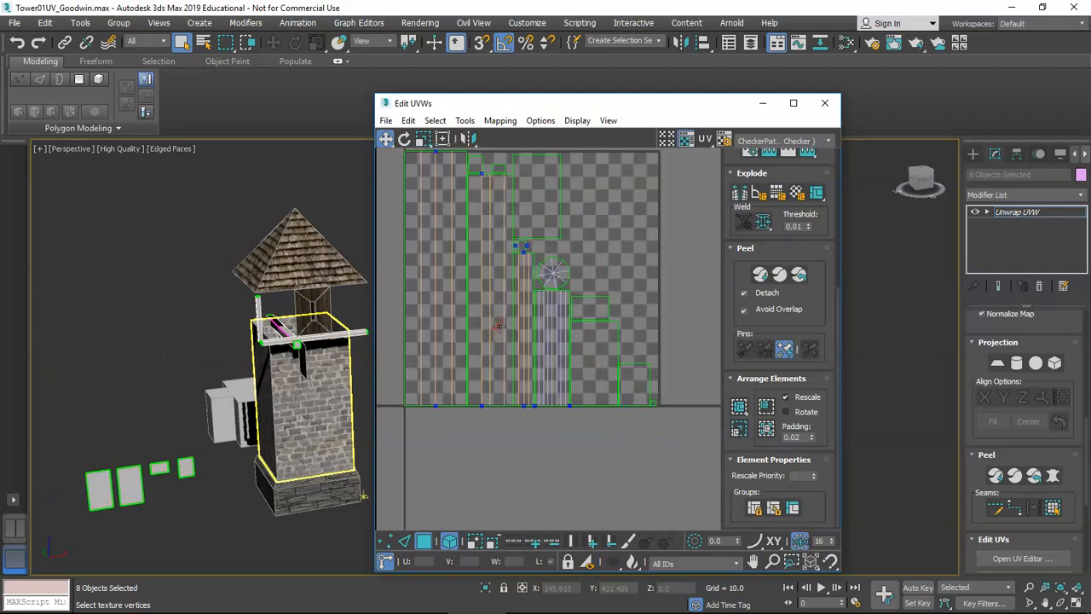
left_click(451, 322)
left_click_drag(435, 328, 628, 329)
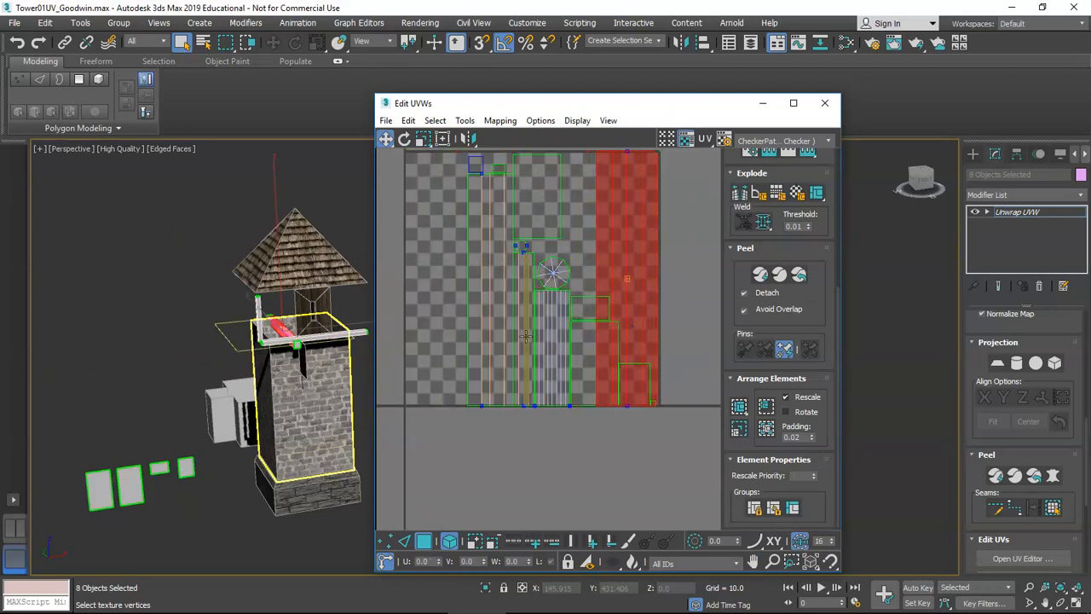
left_click(486, 336)
left_click_drag(487, 336, 421, 349)
left_click(569, 342)
left_click_drag(539, 197, 483, 365)
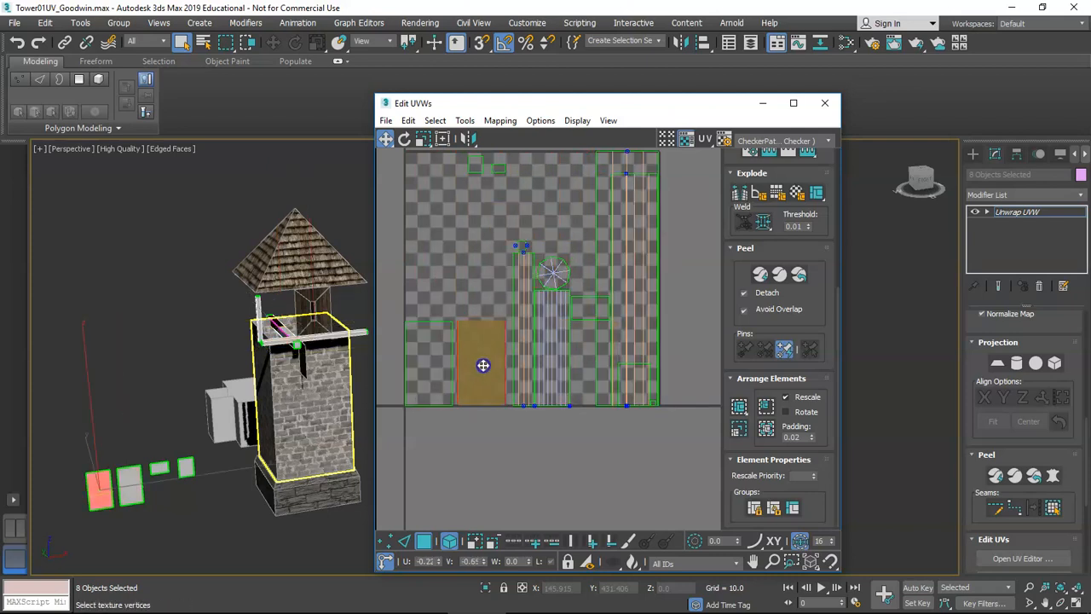
Nudge the tall strip right and place the round UV element at the top-left.
left_click(551, 341)
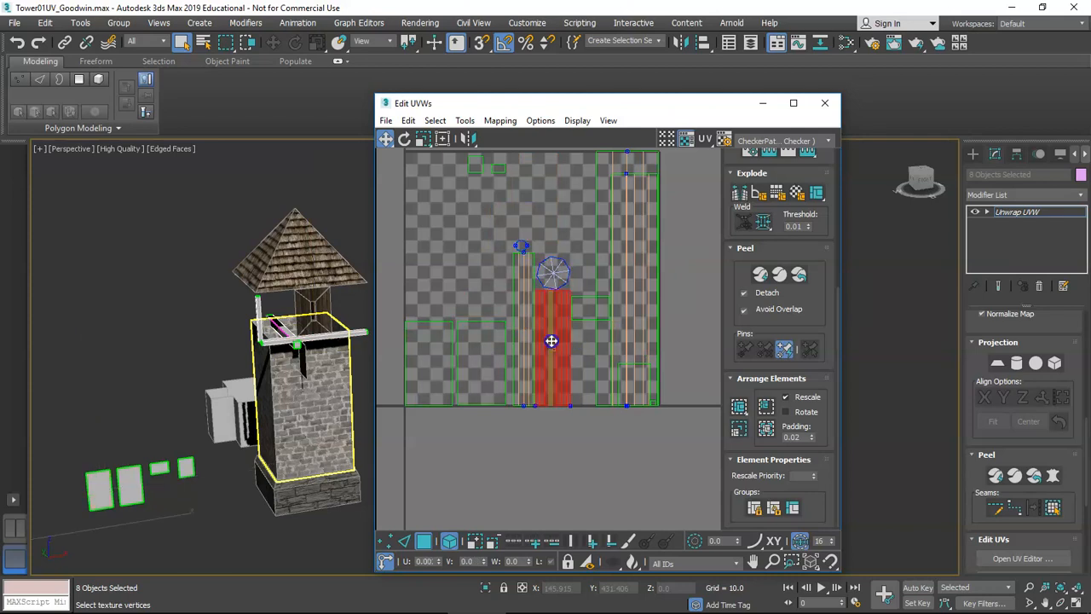
left_click_drag(552, 341, 638, 261)
left_click(555, 274)
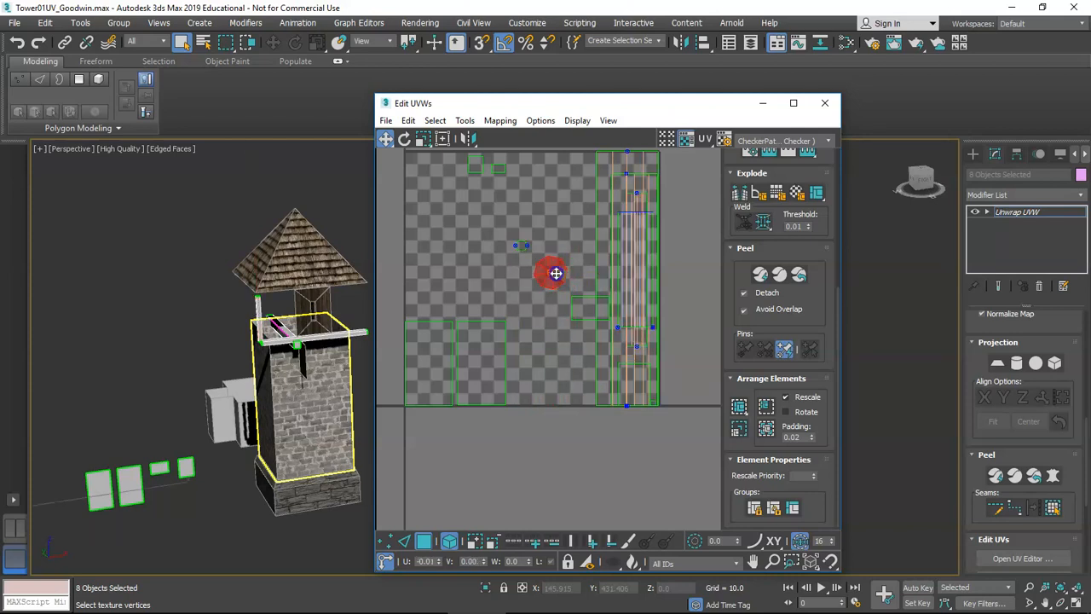
left_click(428, 176)
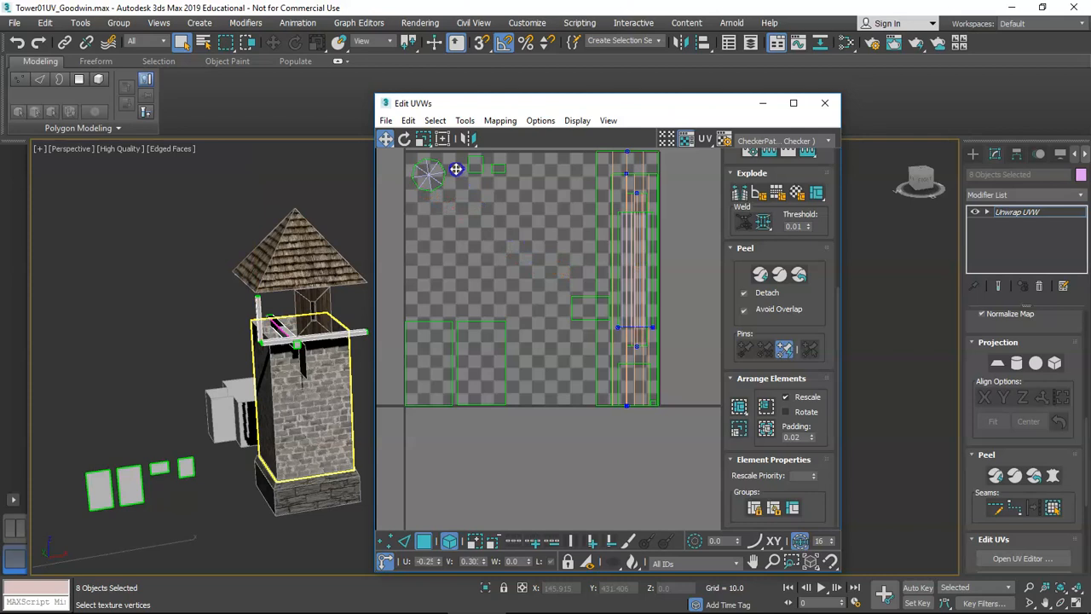
left_click_drag(580, 312, 471, 290)
Pull the panel UV pieces out of the strips and cluster them in the lower-left.
middle_click_drag(281, 367, 270, 378, "alt")
scroll(269, 378, "up", 4)
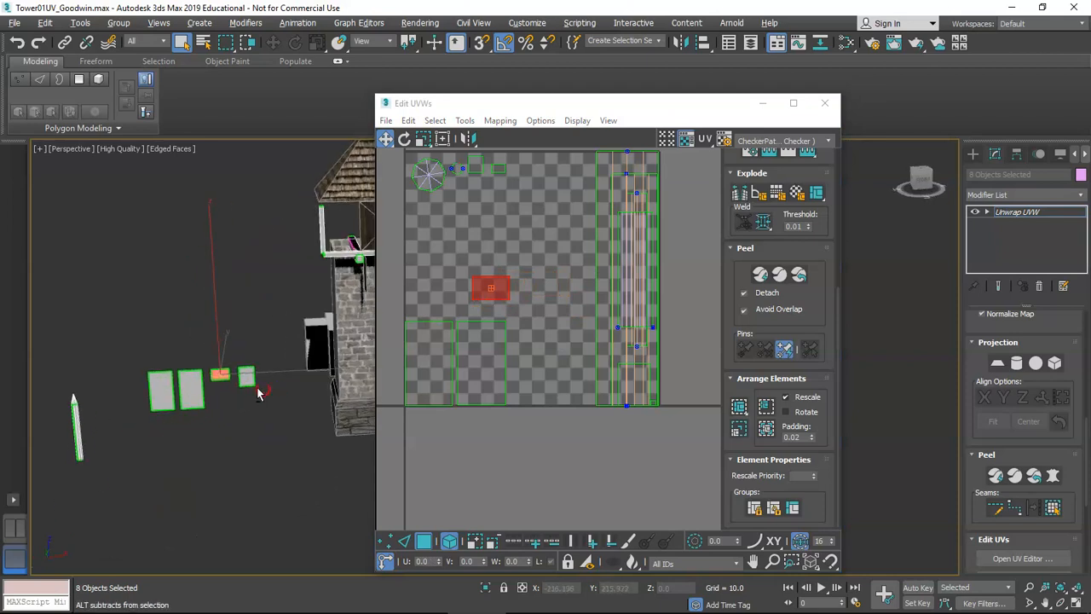
left_click(253, 374)
left_click_drag(633, 381, 520, 303)
left_click(488, 286, "ctrl")
left_click(533, 346)
left_click(446, 346)
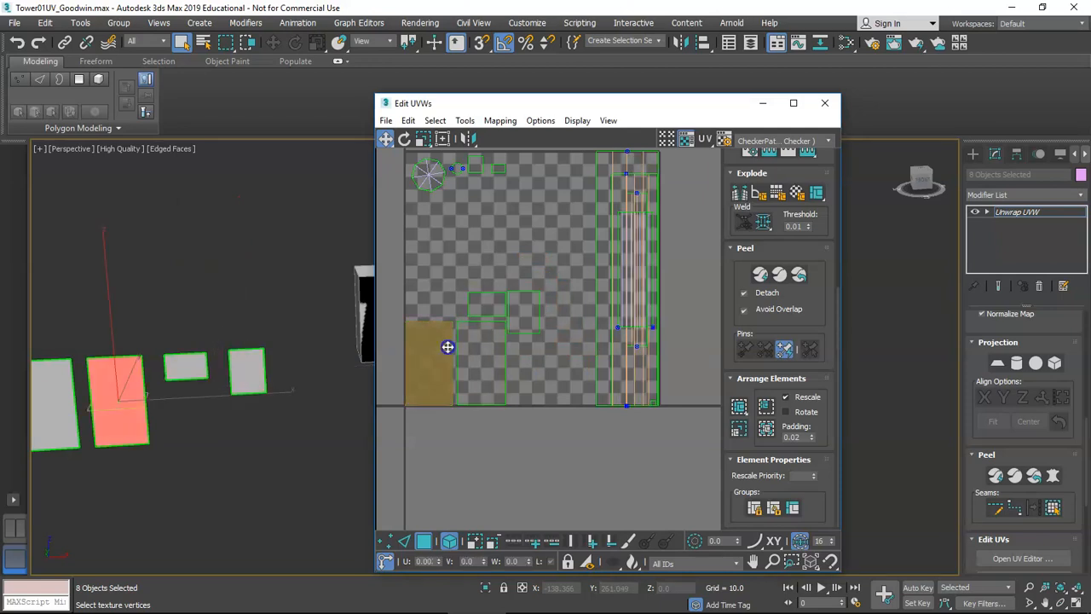
scroll(522, 347, "up", 2)
left_click(522, 305)
middle_click_drag(470, 354, 516, 338)
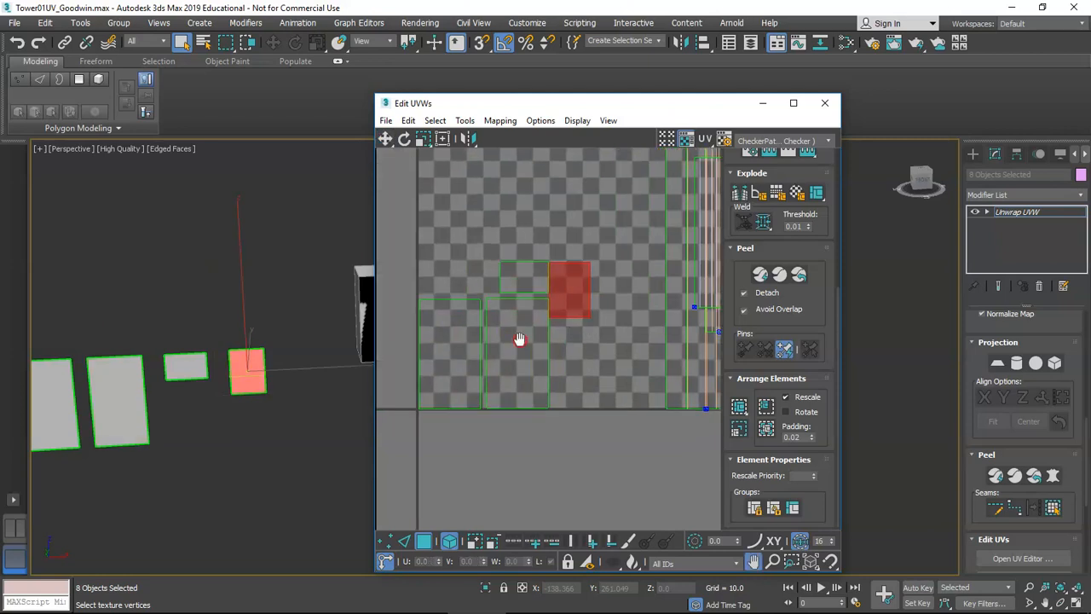
left_click(516, 329)
left_click(460, 333)
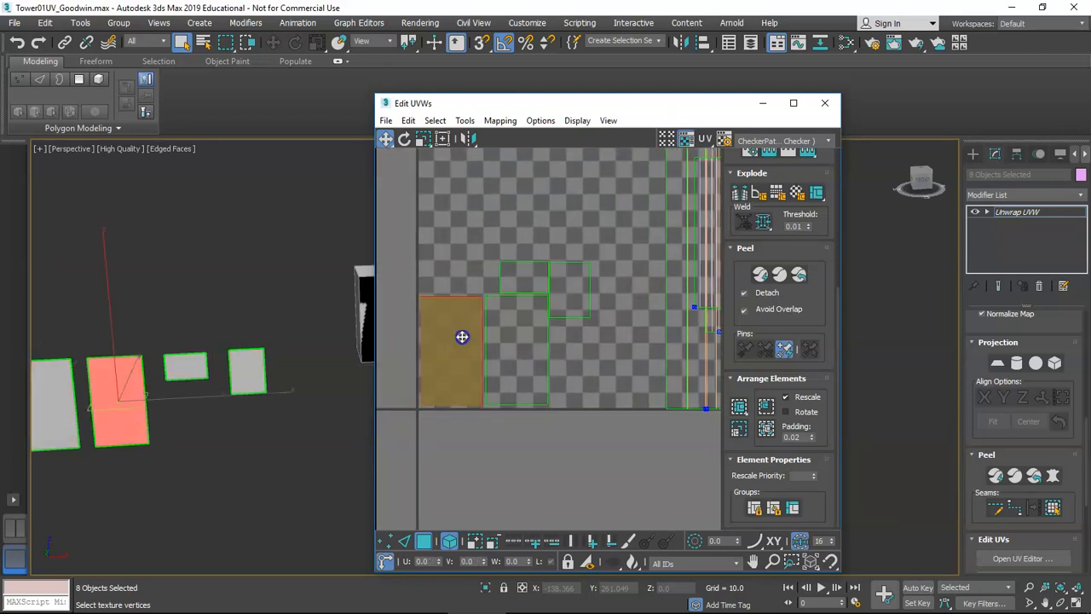
scroll(464, 336, "down", 2)
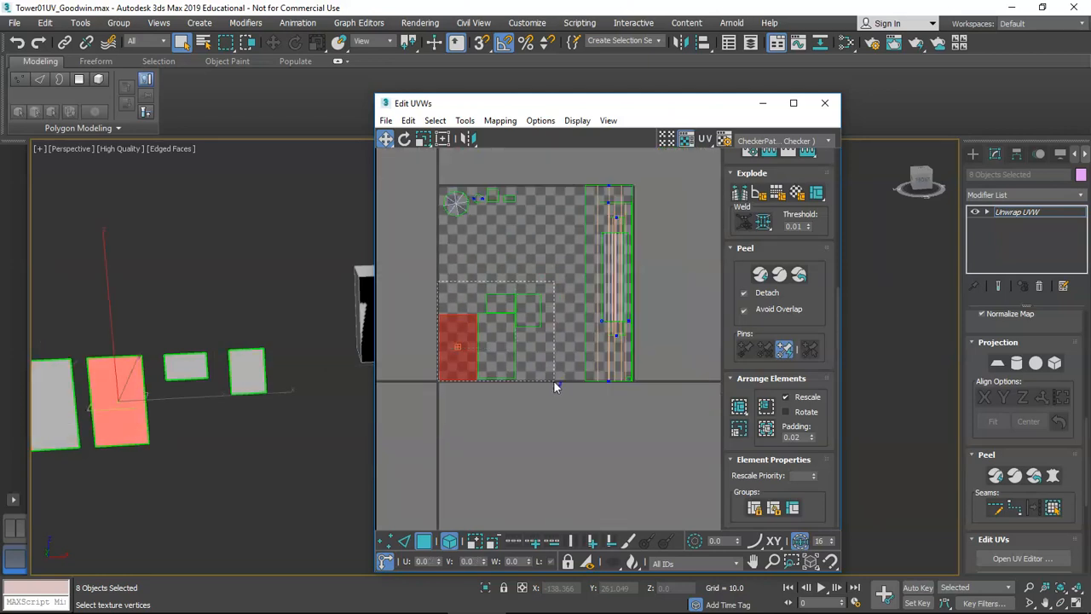
left_click_drag(553, 406, 546, 404)
key("z")
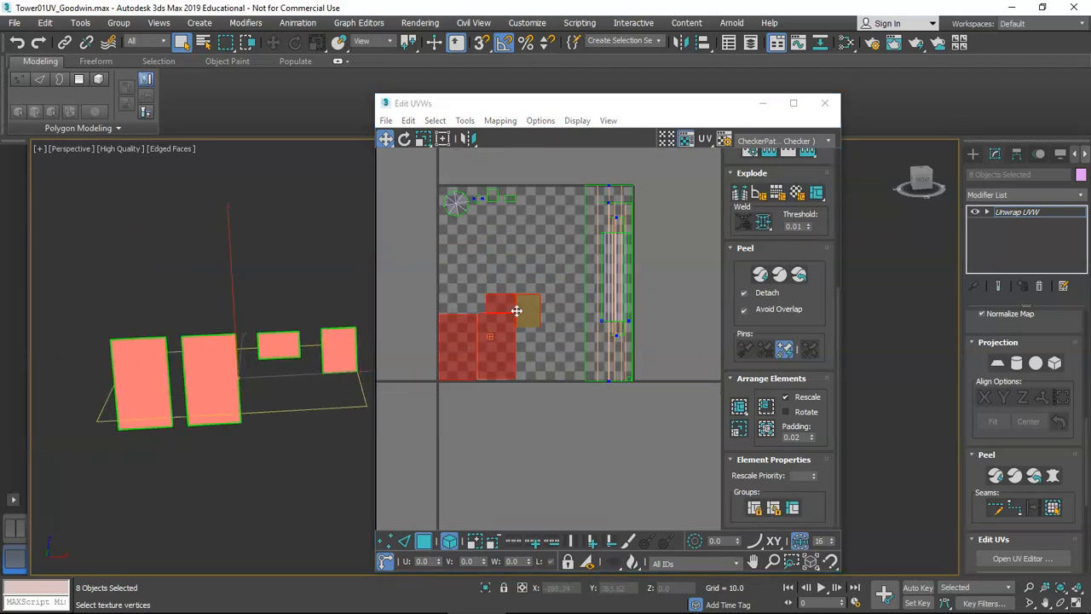
Scale up the selected panel UV pieces in Freeform Mode to fill the lower-left space.
left_click(442, 140)
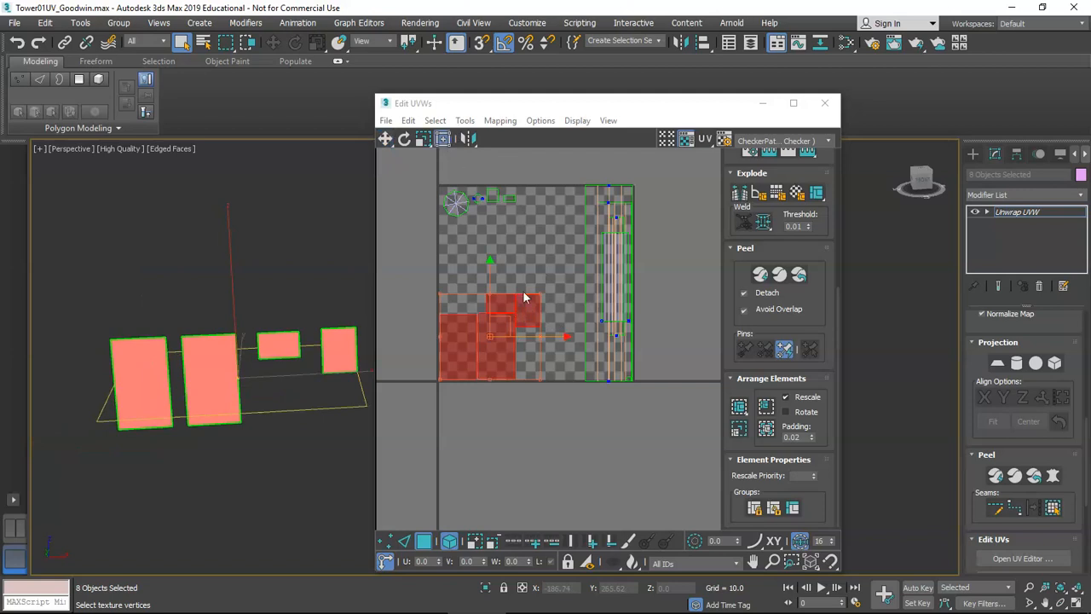
left_click_drag(540, 300, 553, 254)
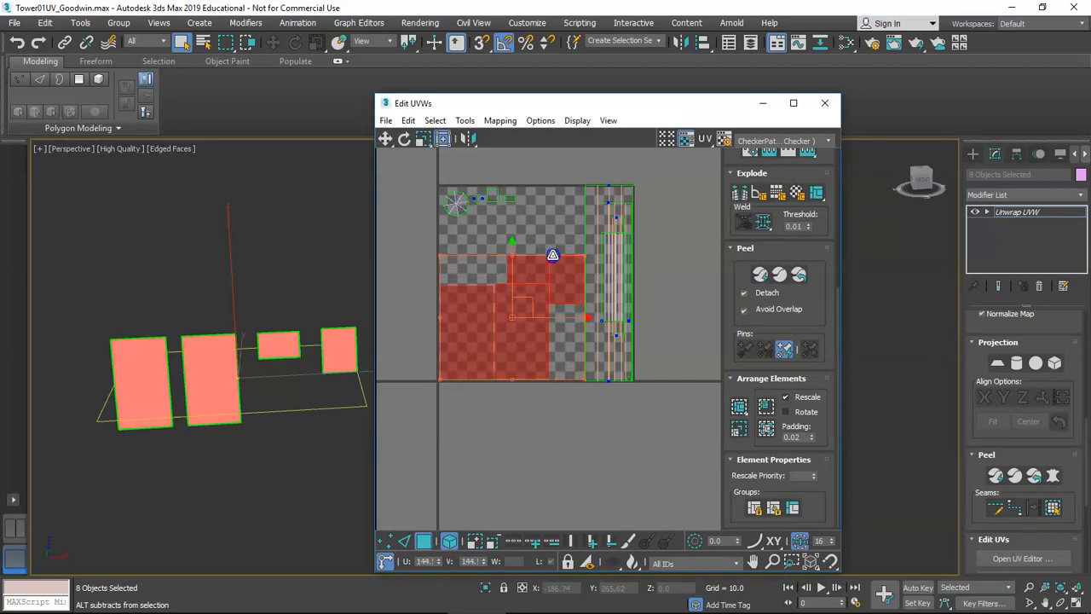
left_click(521, 305)
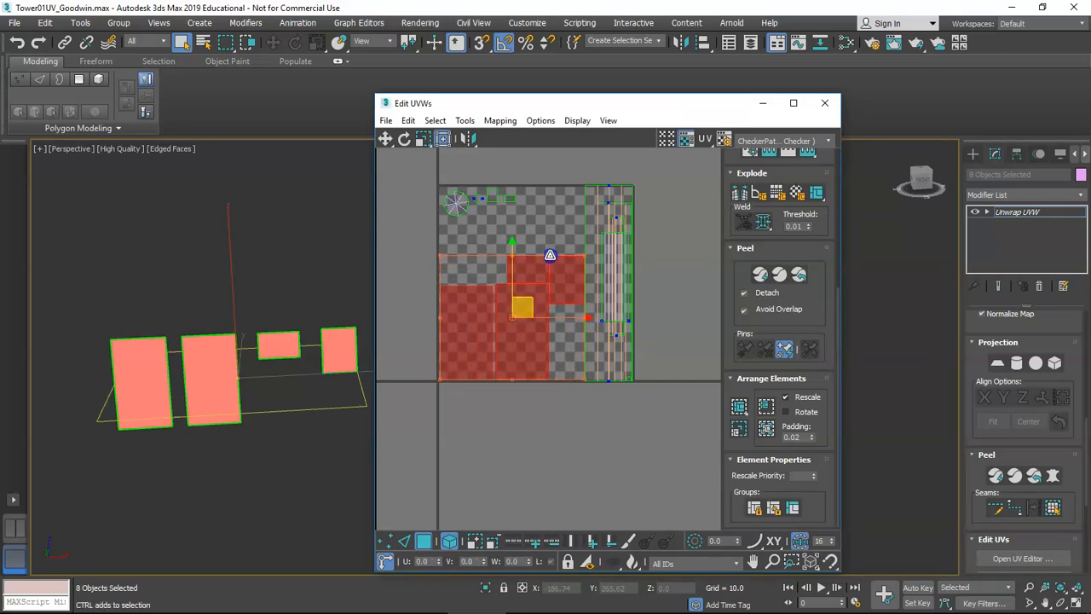
middle_click_drag(562, 340, 549, 311)
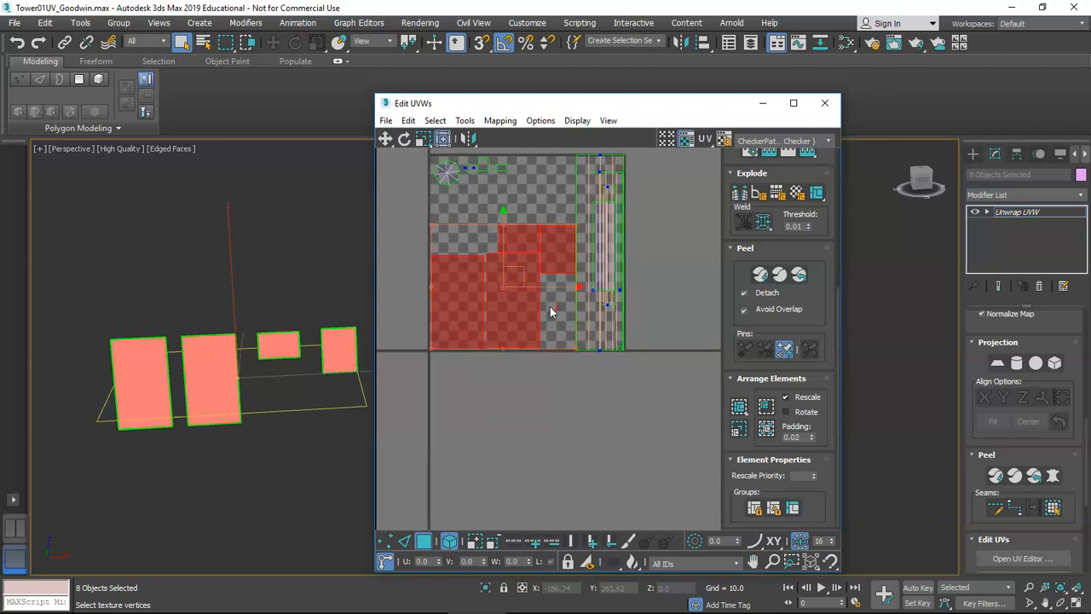
left_click(551, 359)
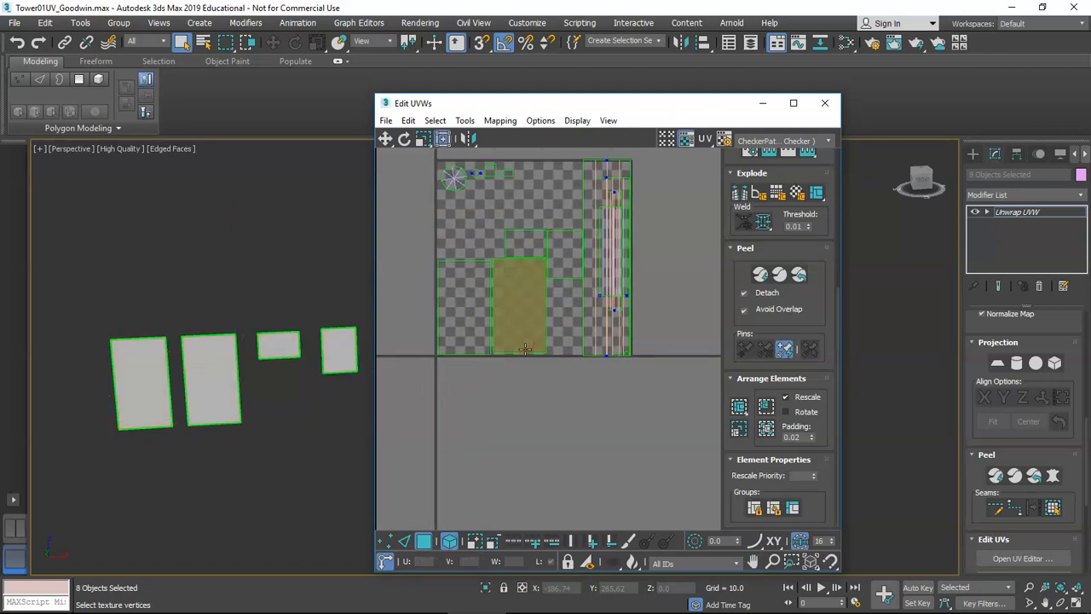
middle_click_drag(270, 392, 326, 340, "alt")
middle_click_drag(315, 349, 317, 345, "alt")
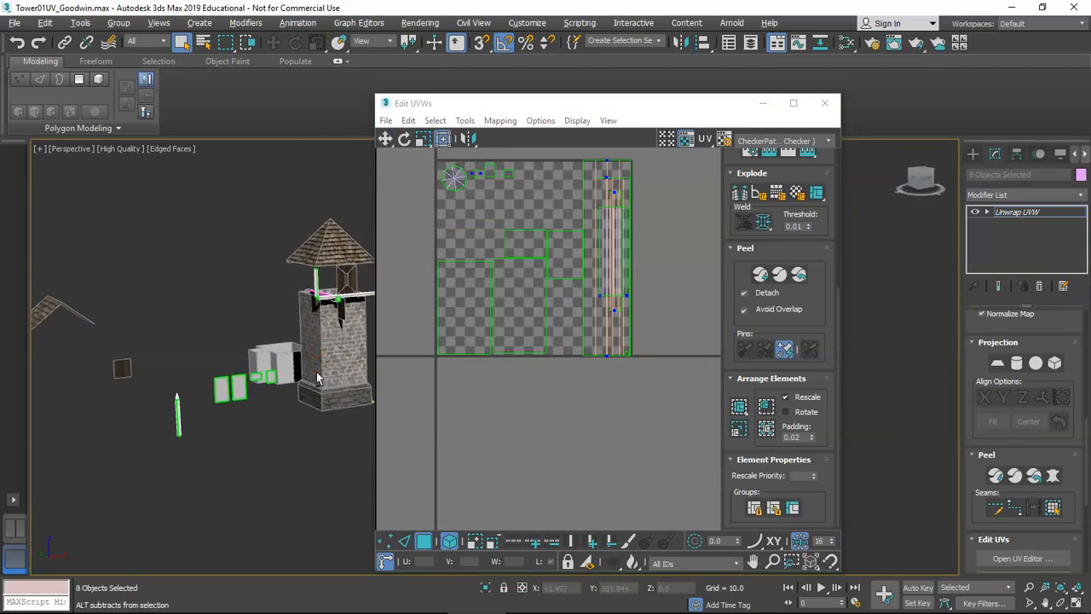
Select the four small top-left UV pieces and the long beam strip to locate them on the tower.
middle_click_drag(599, 271, 613, 304)
scroll(481, 213, "up", 5)
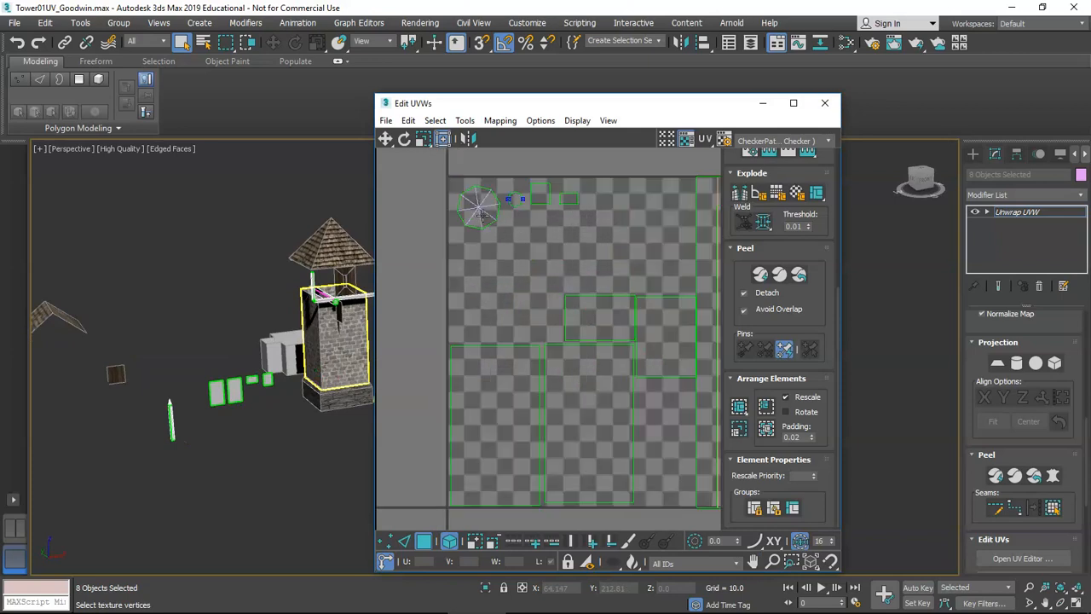
left_click_drag(623, 291, 465, 225)
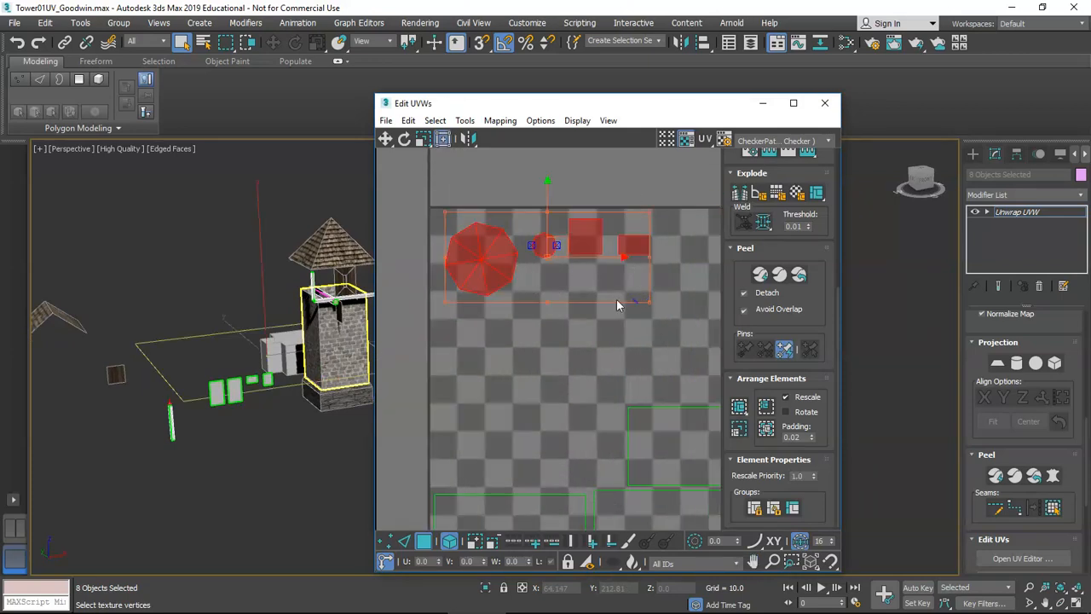
scroll(217, 443, "up", 10)
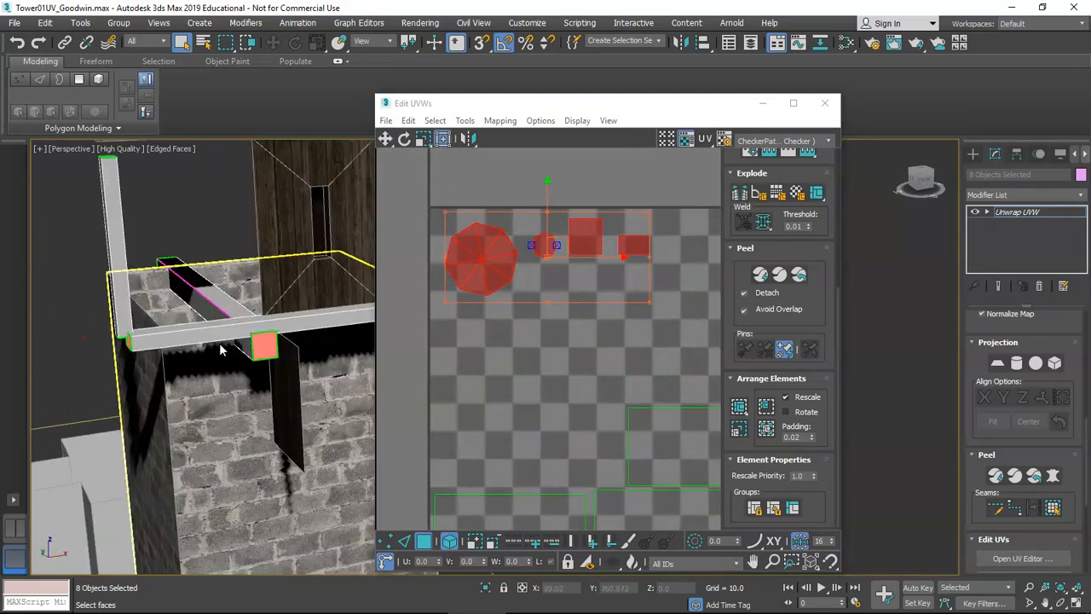
middle_click_drag(287, 332, 277, 339, "alt")
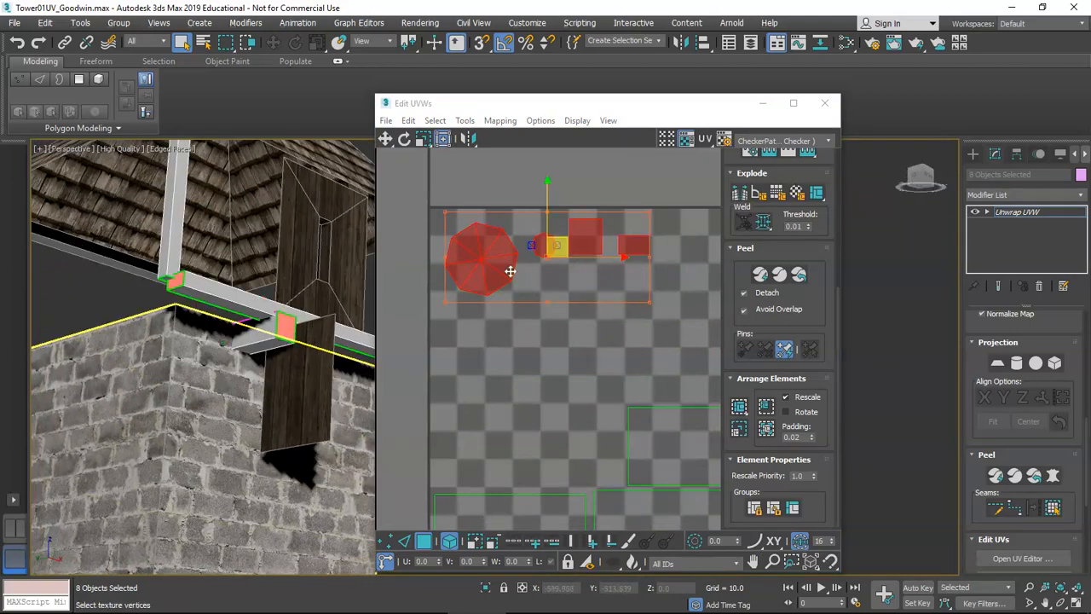
scroll(277, 339, "down", 8)
scroll(553, 393, "down", 5)
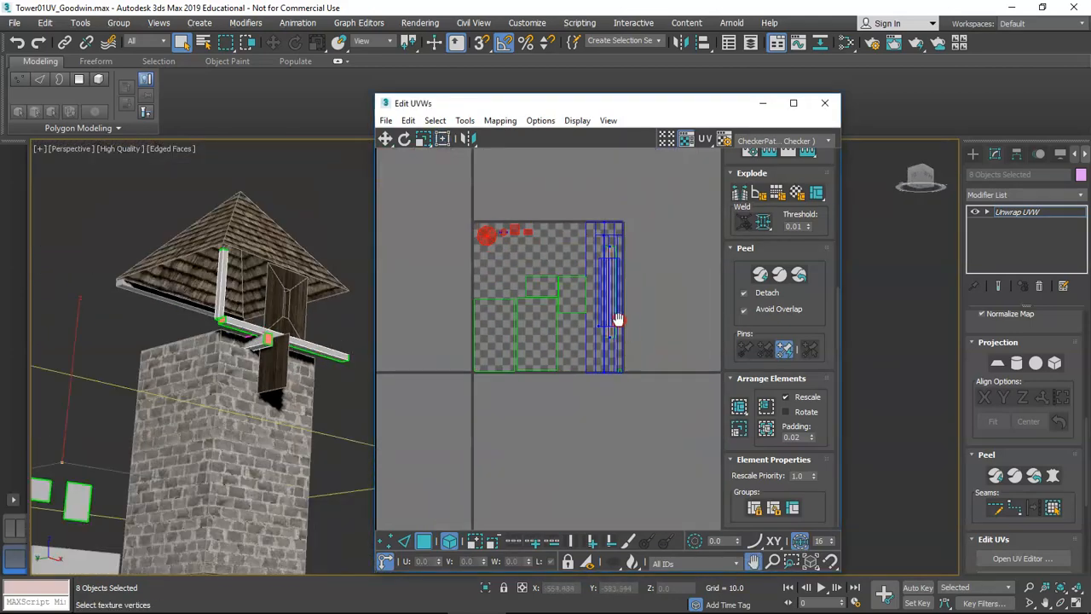
left_click_drag(593, 396, 591, 396)
scroll(228, 378, "down", 5)
middle_click_drag(229, 377, 287, 346, "alt")
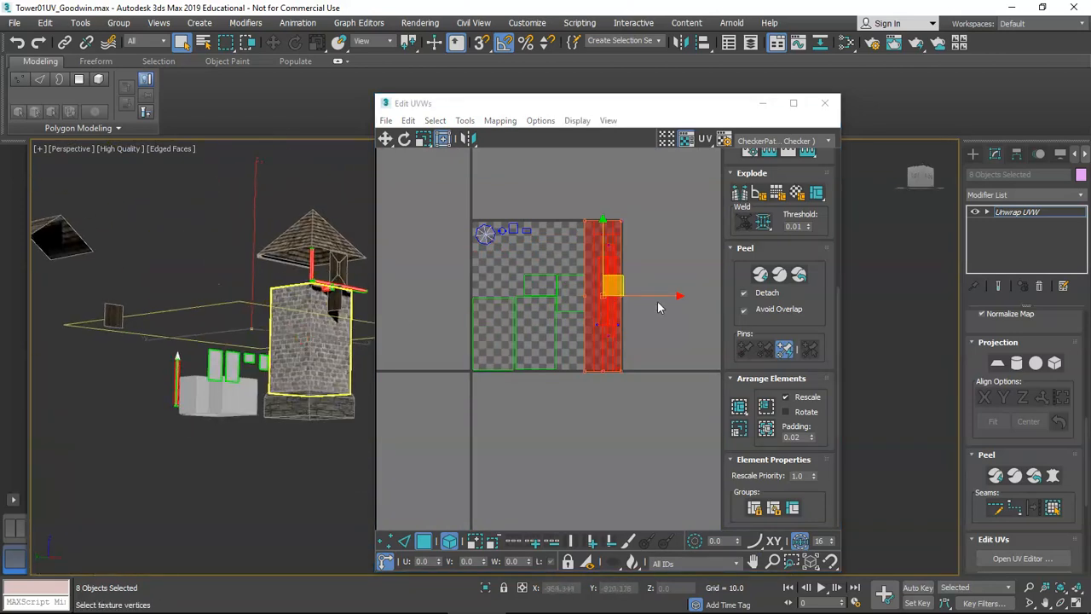
scroll(594, 294, "up", 4)
Check each panel UV face against its pane in the viewport, then close Edit UVWs.
left_click(588, 291)
middle_click_drag(215, 388, 162, 371, "alt")
left_click(517, 287)
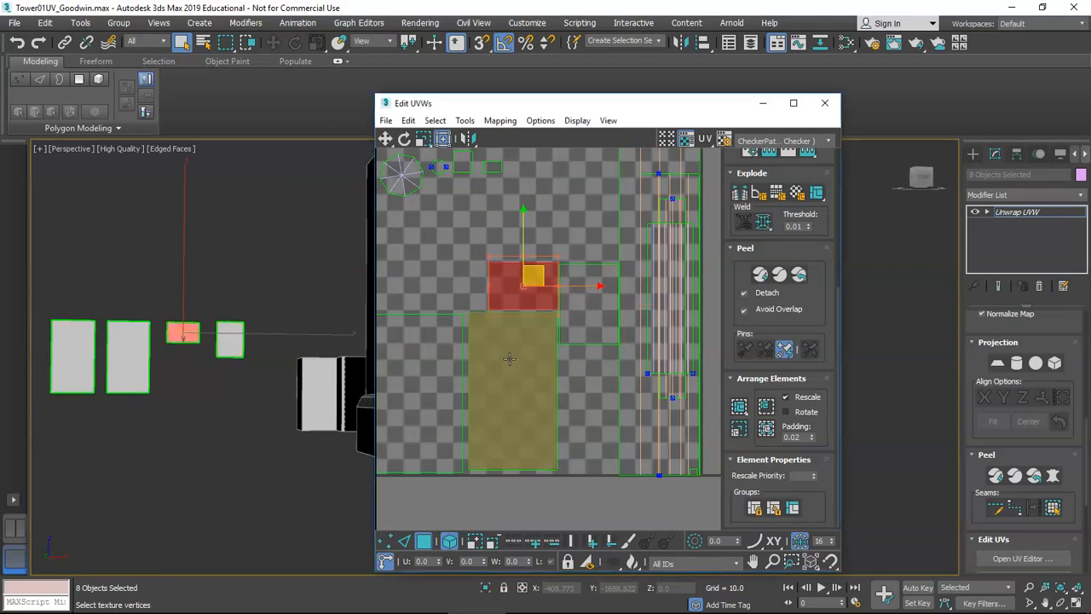
scroll(509, 358, "down", 2)
left_click(558, 335)
left_click(494, 353)
left_click(564, 350)
left_click(478, 358)
left_click(565, 365)
scroll(565, 366, "down", 3)
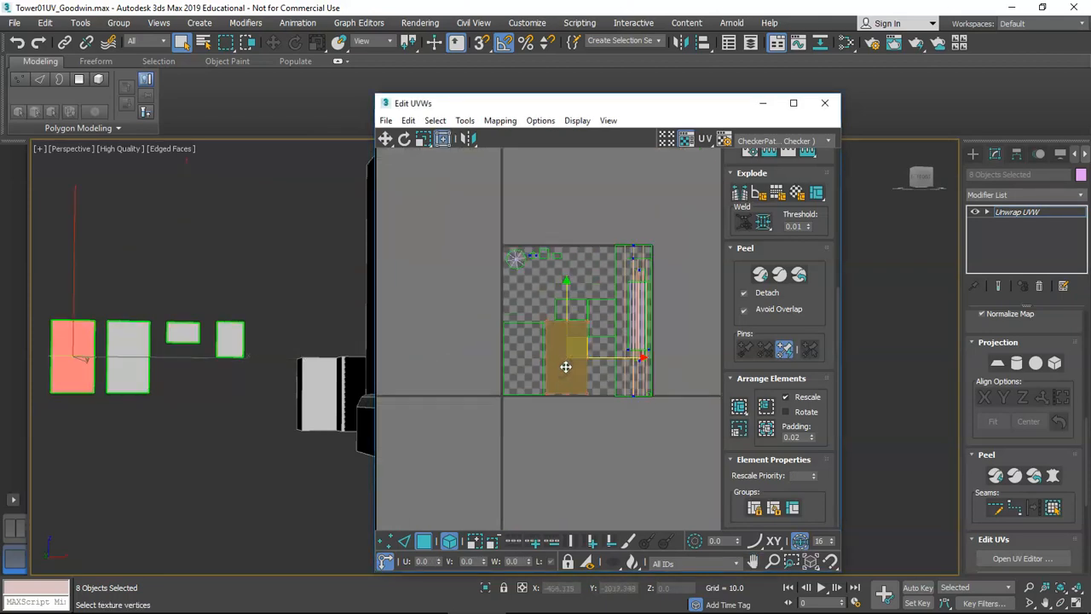
left_click(825, 102)
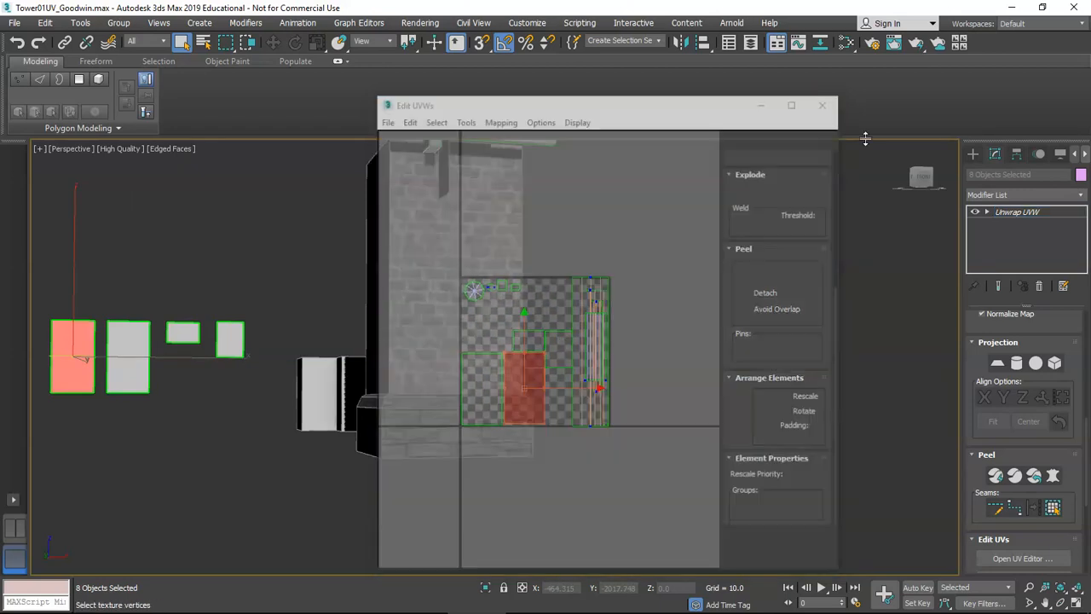
Collapse the stack to Unwrap UVW and confirm the warning, baking the UVs into the meshes.
right_click(1024, 213)
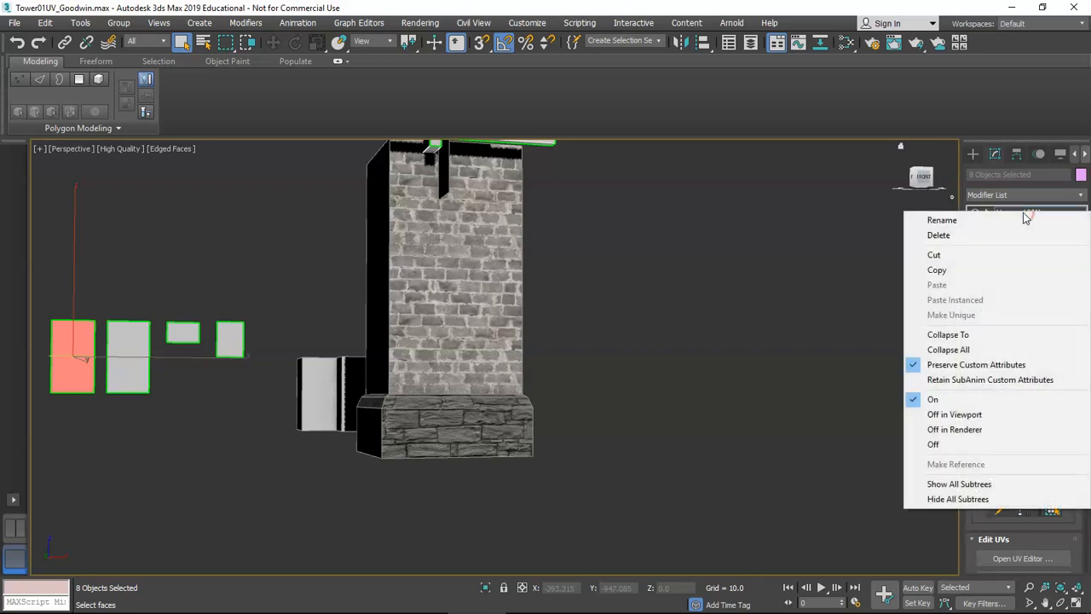
left_click(985, 335)
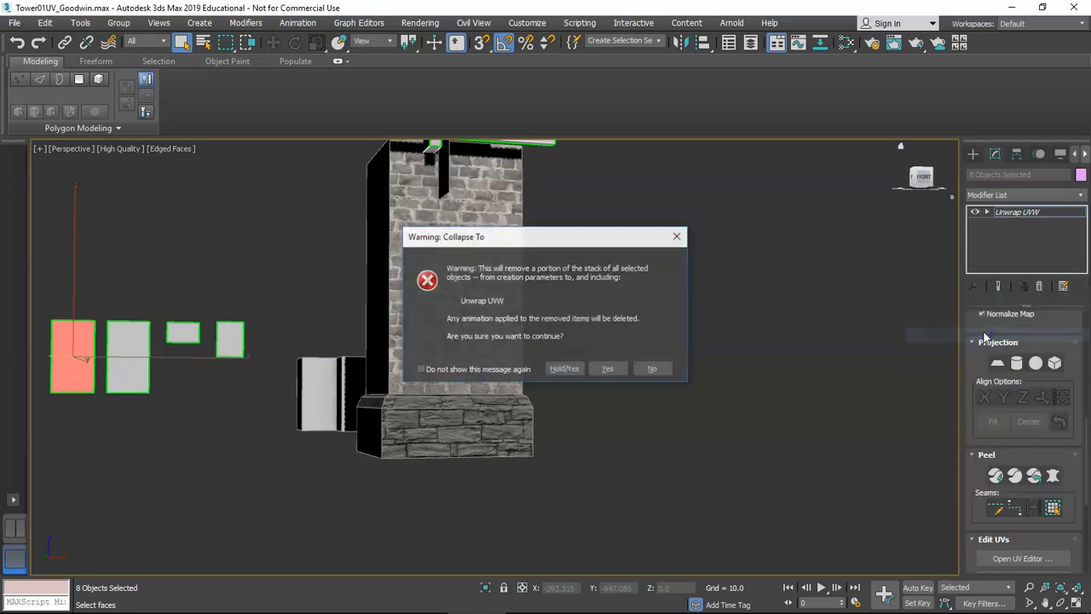
left_click(564, 368)
middle_click_drag(565, 378, 653, 353, "alt")
scroll(565, 361, "down", 5)
left_click(654, 353)
scroll(554, 375, "up", 5)
middle_click_drag(490, 417, 449, 409, "alt")
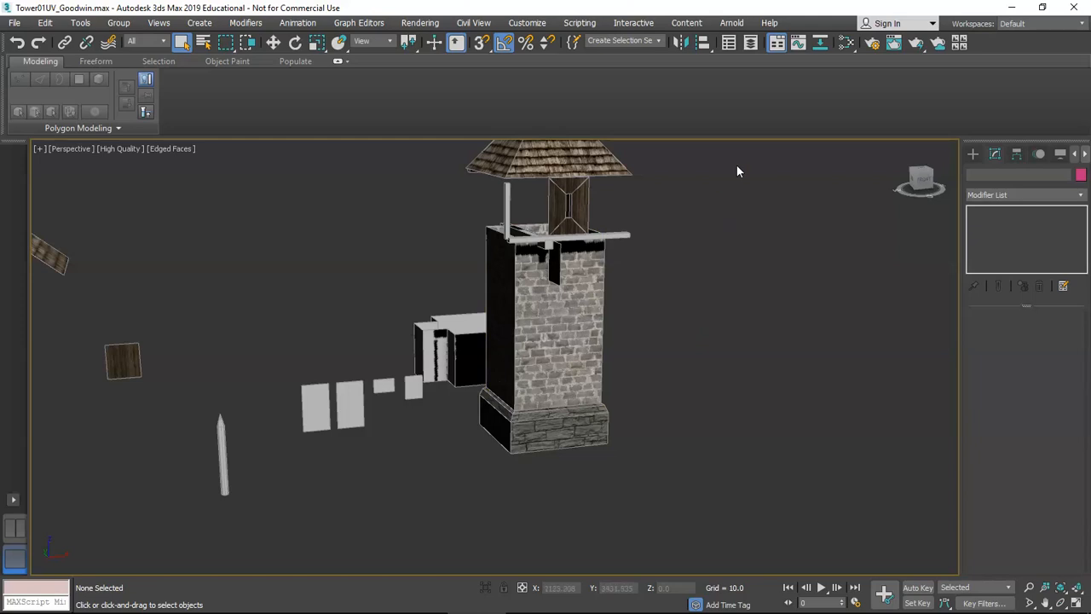